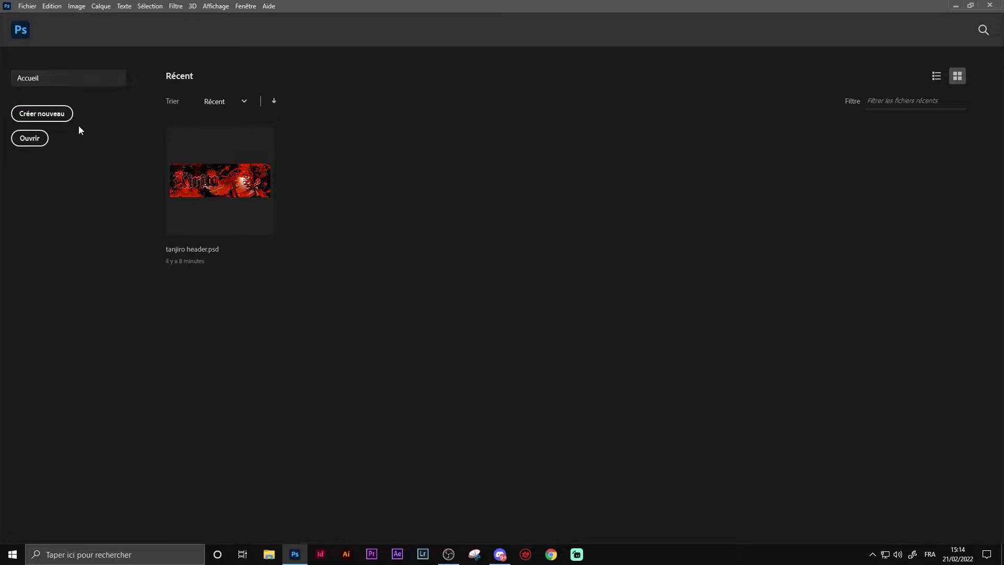
- Create a new 1500×500 px document from the preset and unlock its background layer
{"action": "left_click", "coordinate": [55, 119]}
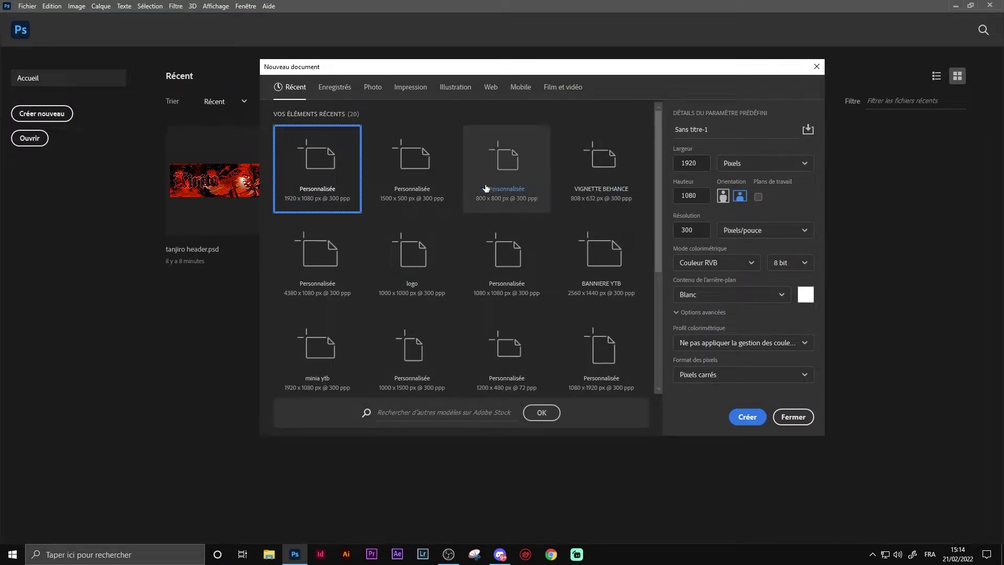
{"action": "left_click", "coordinate": [418, 193]}
{"action": "double_click", "coordinate": [702, 164]}
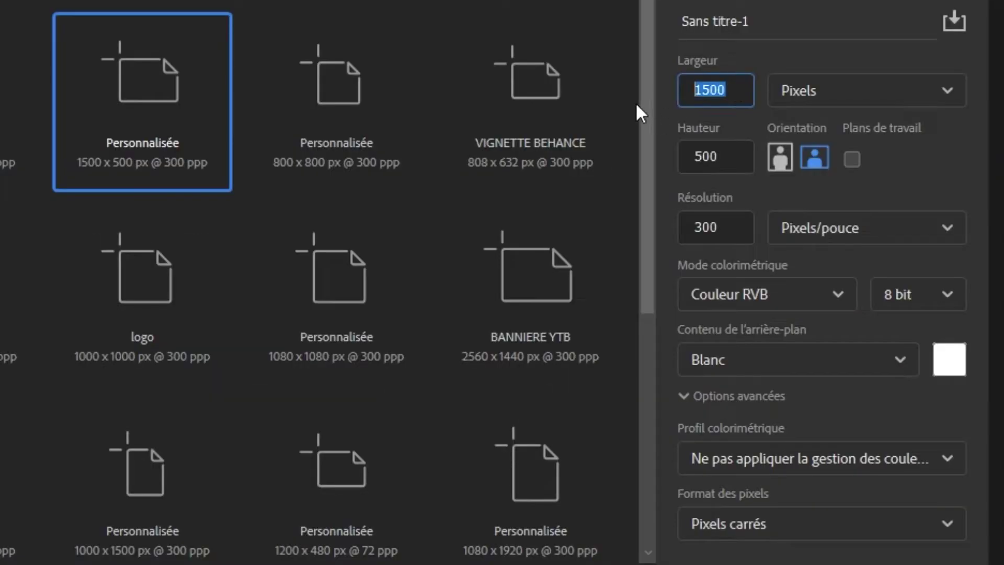
{"action": "key", "text": "Tab"}
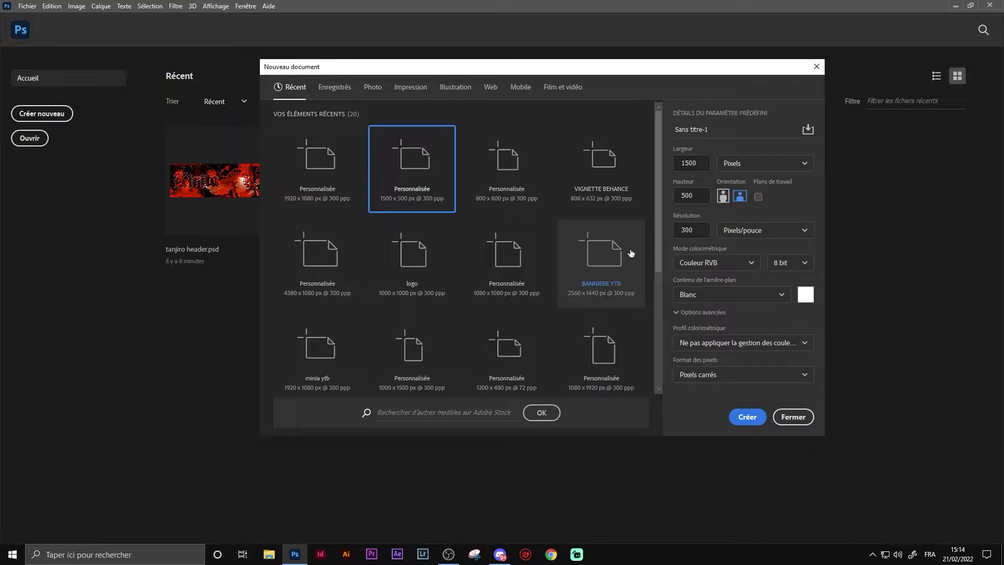
{"action": "left_click", "coordinate": [747, 417]}
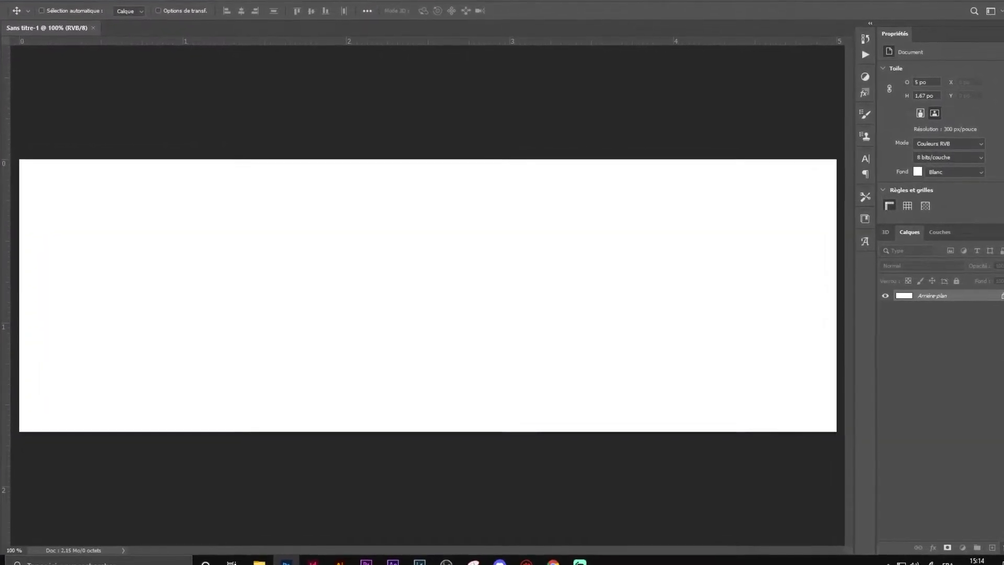
{"action": "left_click", "coordinate": [999, 296]}
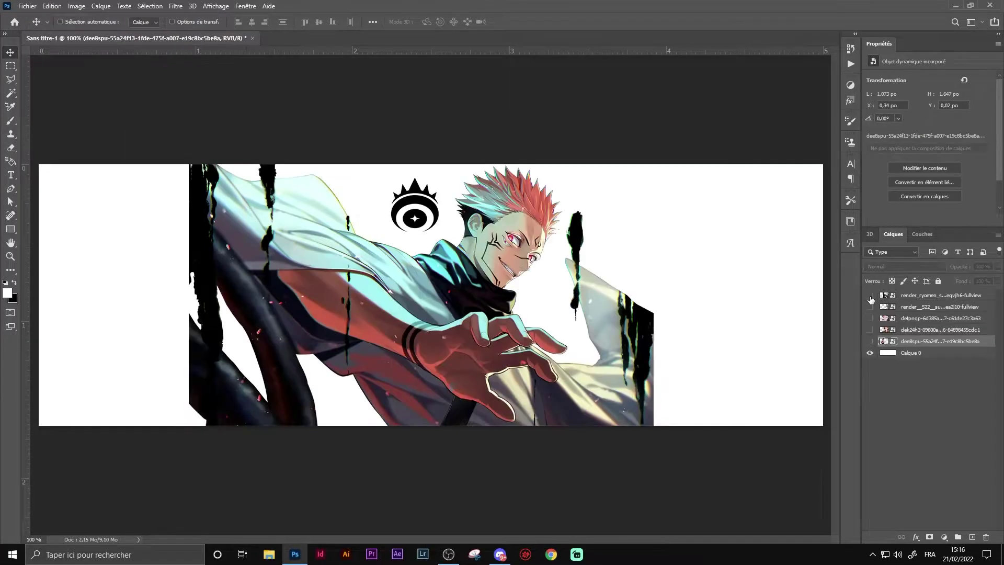
- Cycle the image layers' visibility so only the reaching-hand Sukuna image shows
{"action": "left_click", "coordinate": [869, 331]}
{"action": "left_click", "coordinate": [870, 330]}
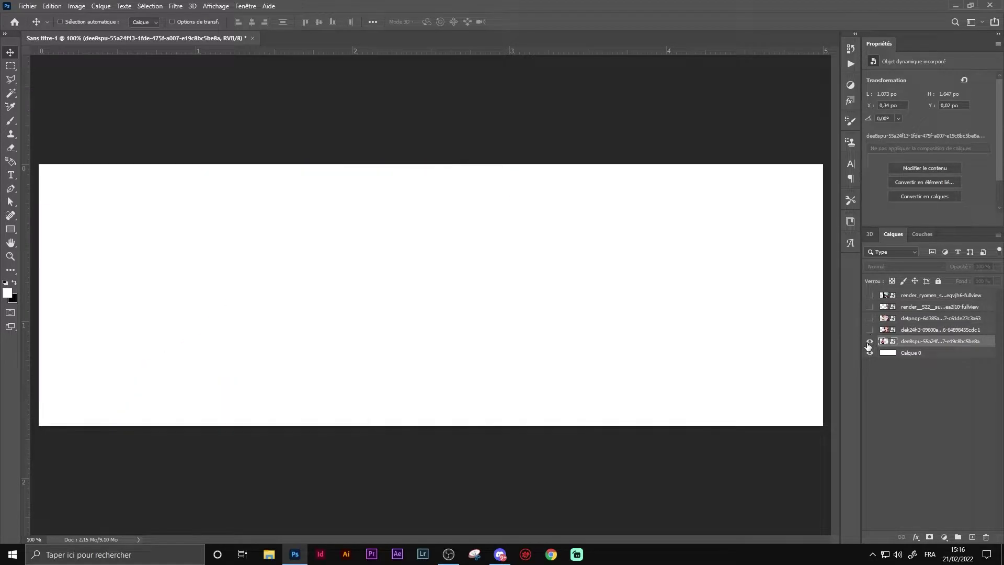
{"action": "left_click", "coordinate": [870, 341]}
{"action": "left_click", "coordinate": [869, 329]}
{"action": "left_click", "coordinate": [870, 318]}
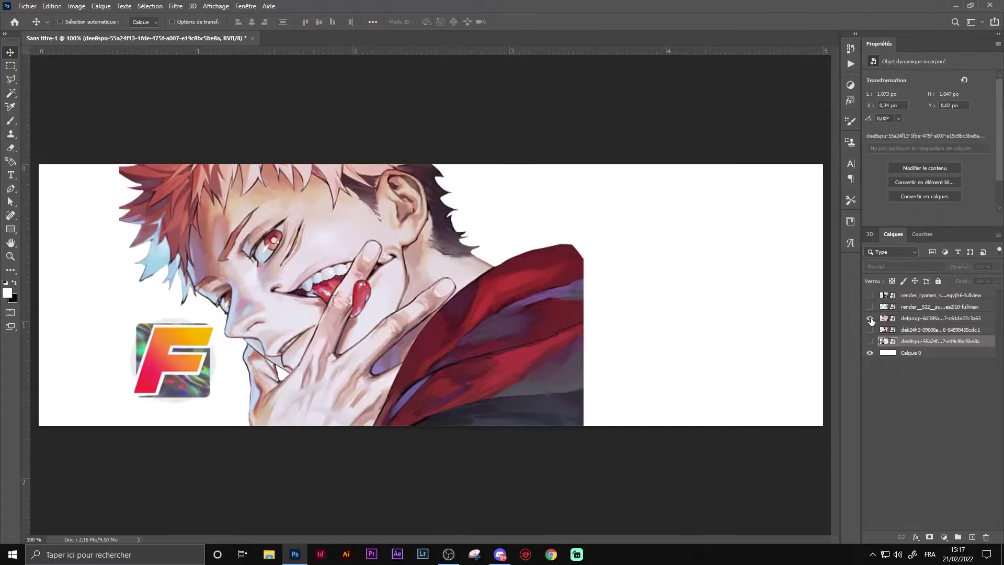
{"action": "left_click", "coordinate": [869, 306]}
{"action": "left_click", "coordinate": [869, 329]}
- Move the reaching-hand Sukuna to the banner's right side and stretch it to full height
{"action": "left_click", "coordinate": [925, 329]}
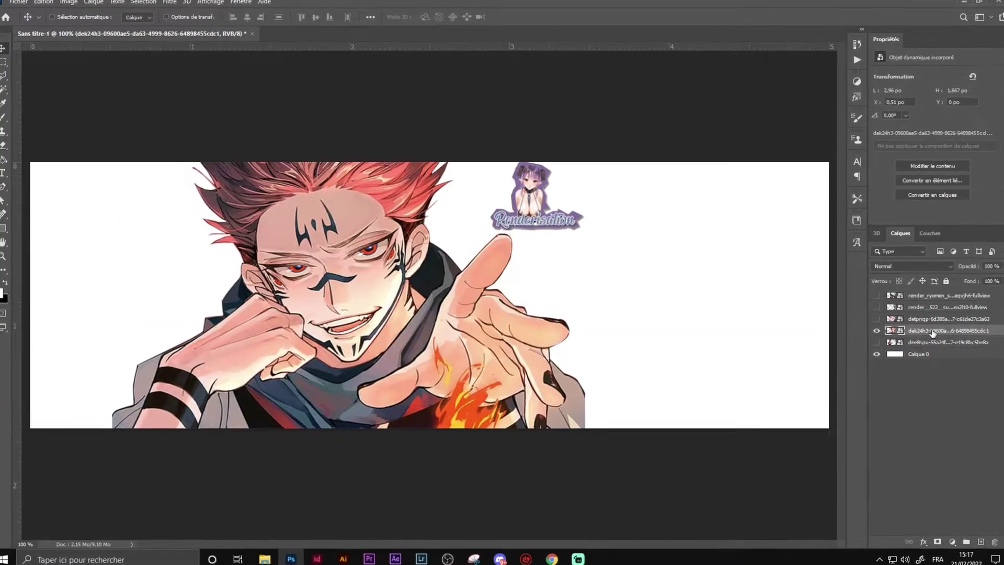
{"action": "key", "text": "ctrl+t"}
{"action": "left_click_drag", "start_coordinate": [401, 316], "coordinate": [645, 320]}
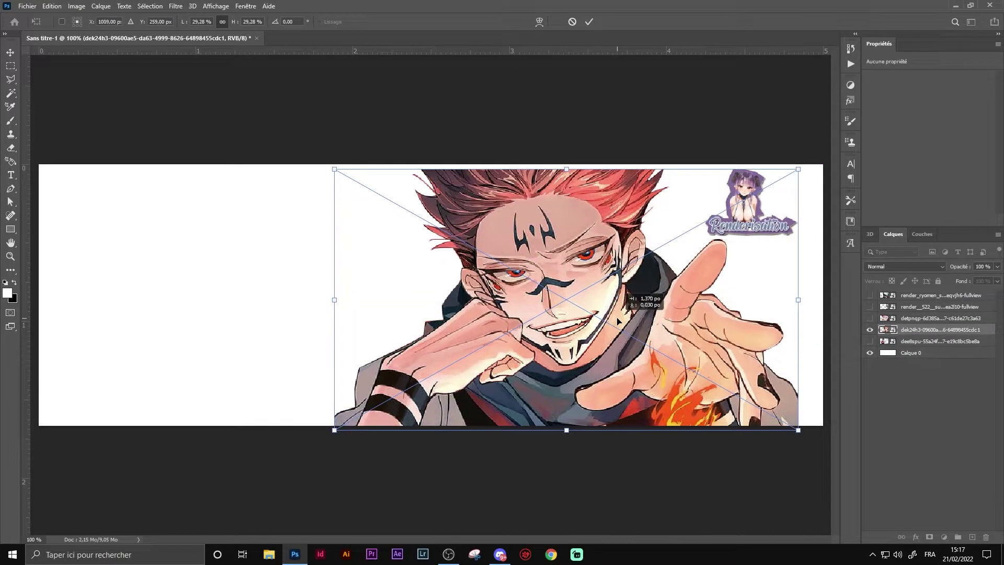
{"action": "left_click_drag", "start_coordinate": [590, 426], "coordinate": [591, 437]}
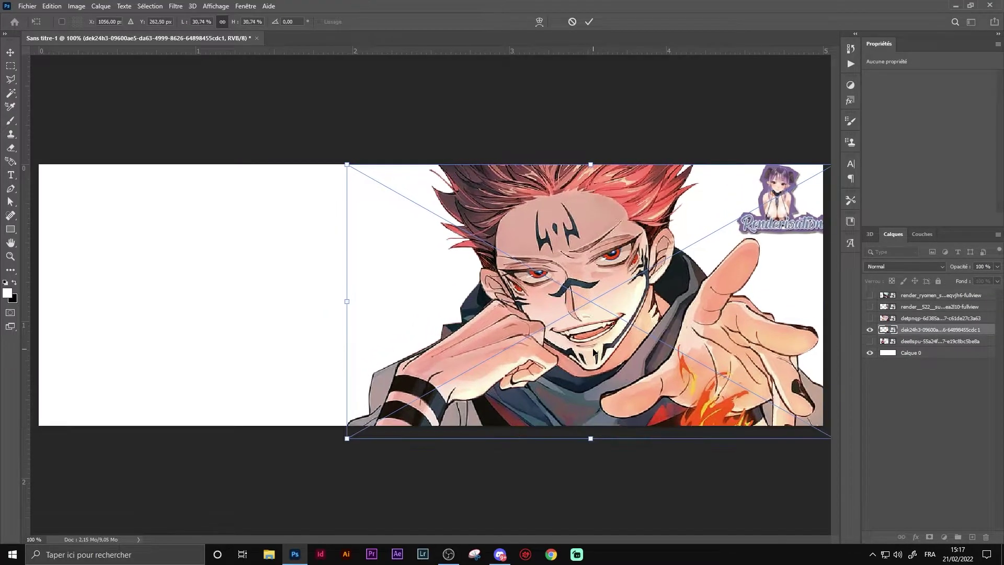
{"action": "key", "text": "Return"}
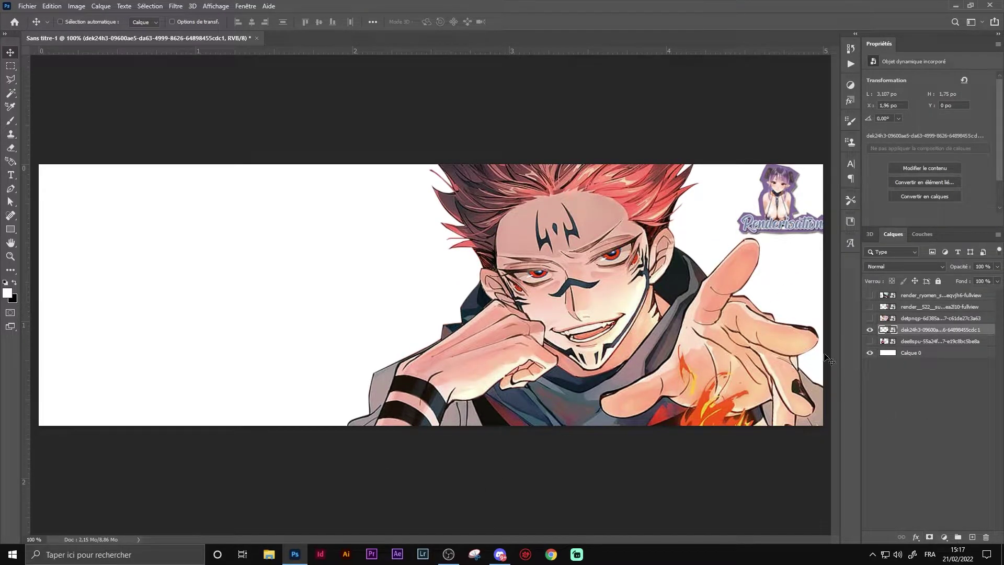
{"action": "scroll", "coordinate": [829, 361], "scroll_direction": "down", "scroll_amount": 1}
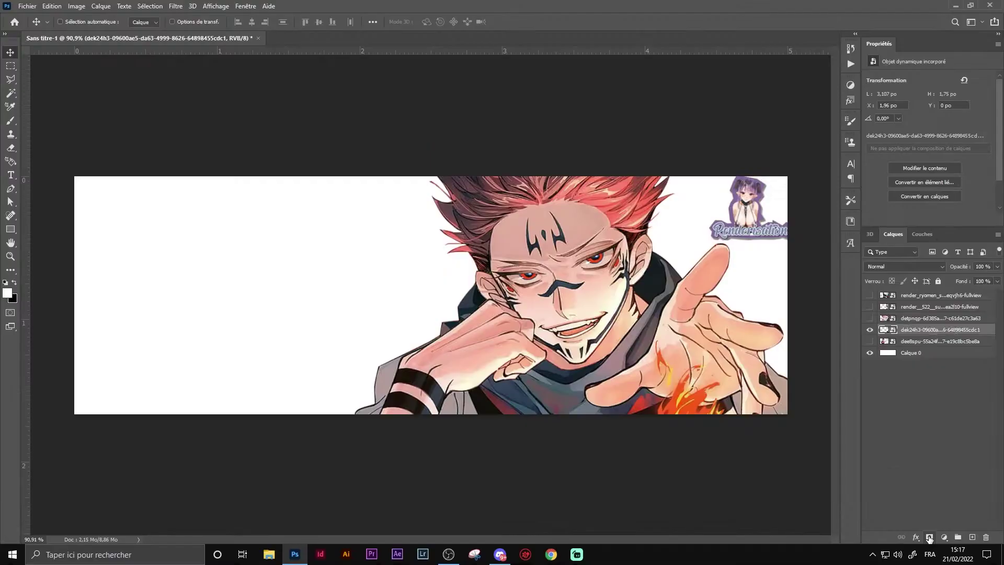
- Add a layer mask and set up a 100% hard brush at 42 px
{"action": "left_click", "coordinate": [809, 490]}
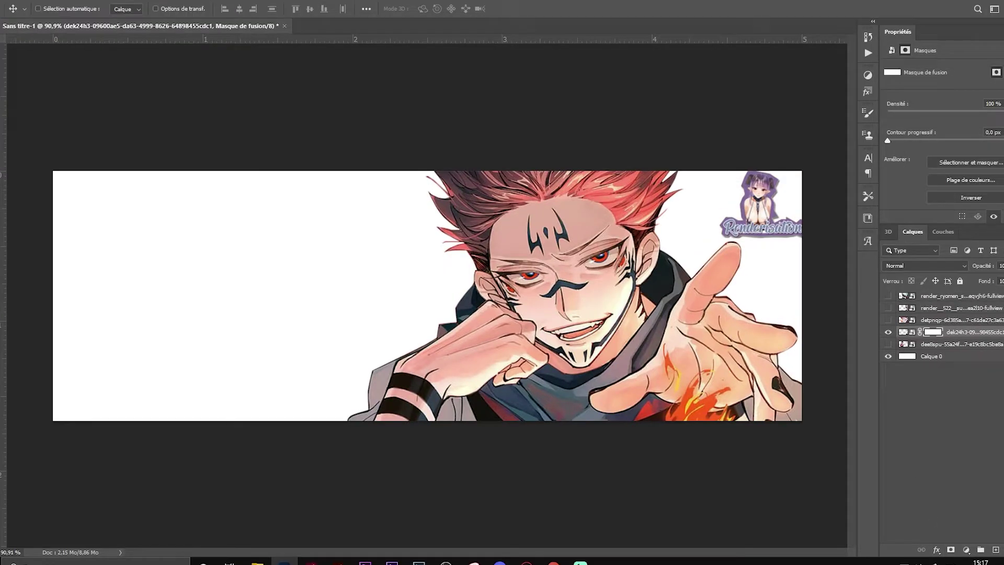
{"action": "key", "text": "b"}
{"action": "left_click", "coordinate": [69, 21]}
{"action": "left_click_drag", "start_coordinate": [124, 79], "coordinate": [130, 79]}
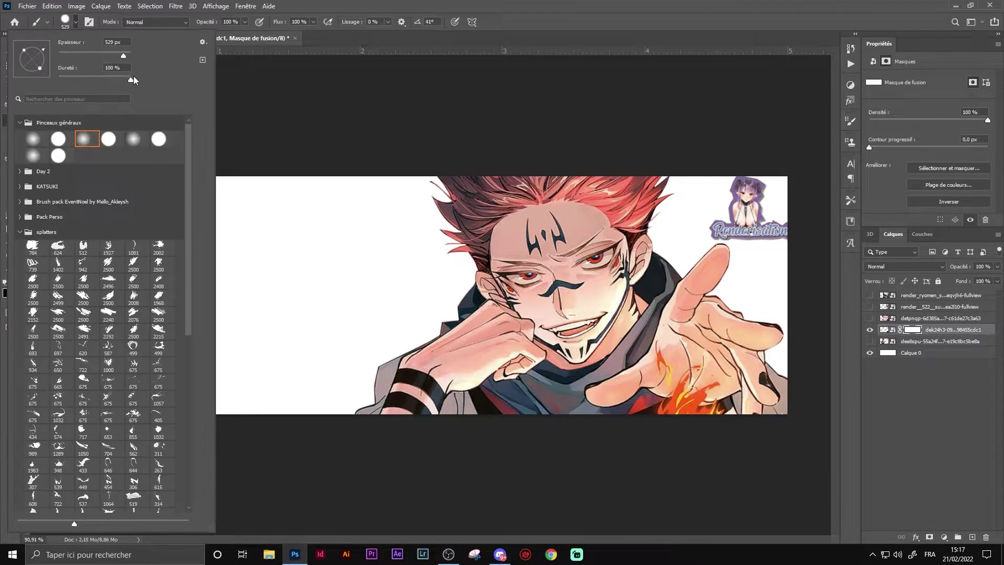
{"action": "left_click", "coordinate": [336, 128]}
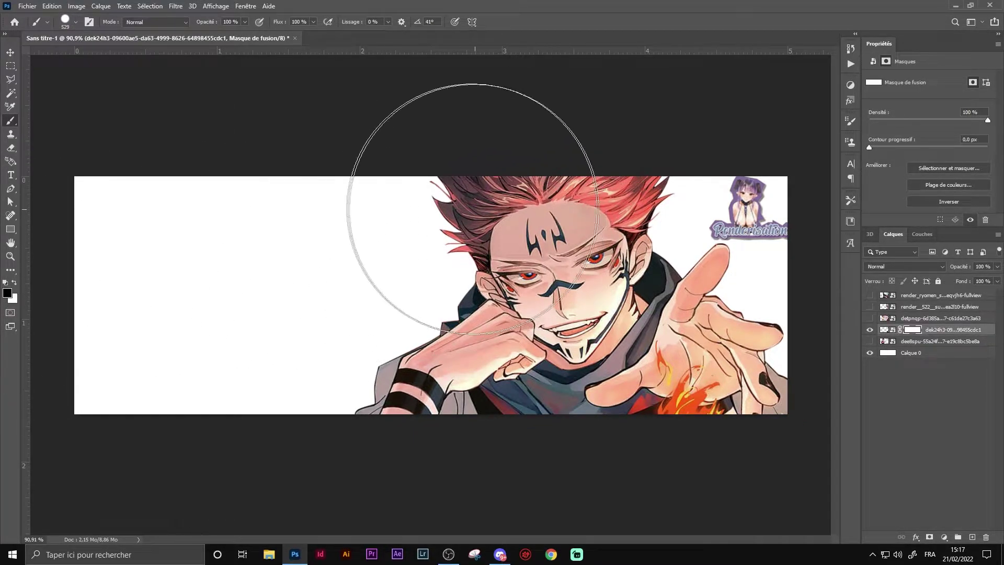
{"action": "left_click", "coordinate": [68, 22]}
{"action": "left_click_drag", "start_coordinate": [89, 57], "coordinate": [71, 56]}
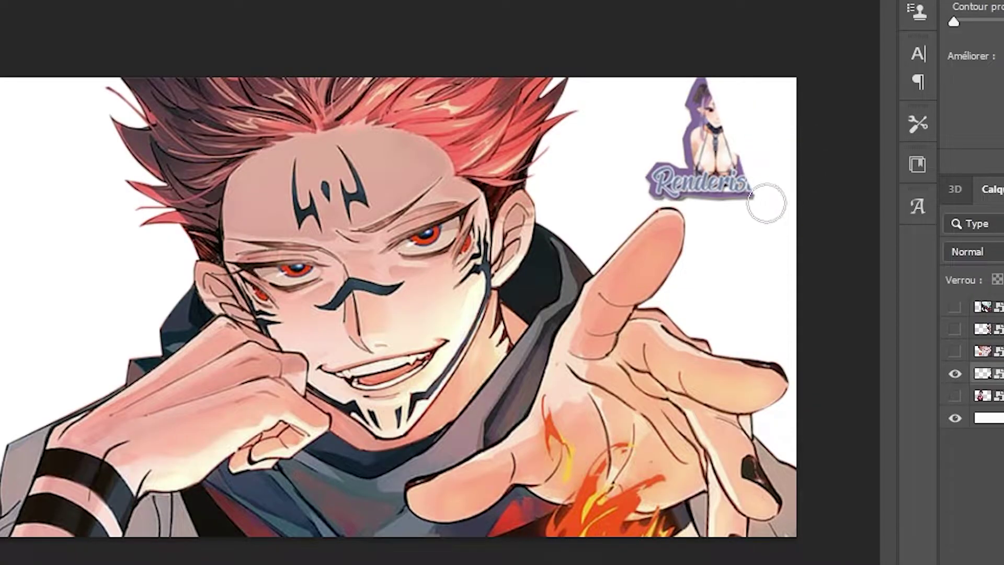
- Paint the watermark out of the image's top-right corner on the mask
{"action": "mouse_move", "coordinate": [764, 202]}
{"action": "left_mouse_down"}
{"action": "mouse_move", "coordinate": [711, 170]}
{"action": "mouse_move", "coordinate": [720, 195]}
{"action": "mouse_move", "coordinate": [695, 175]}
{"action": "left_mouse_up"}
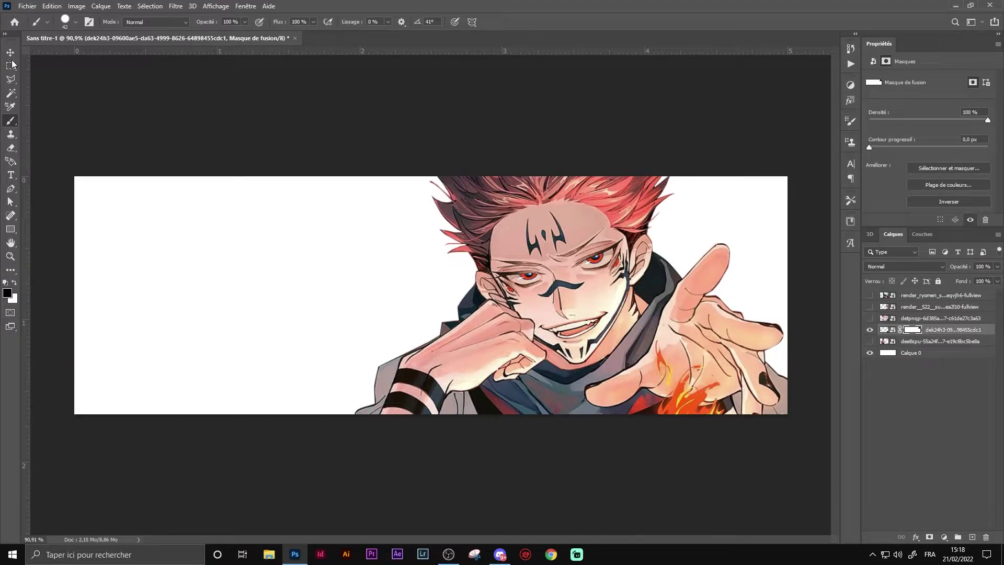
{"action": "left_click", "coordinate": [10, 53]}
{"action": "key", "text": "ctrl+minus"}
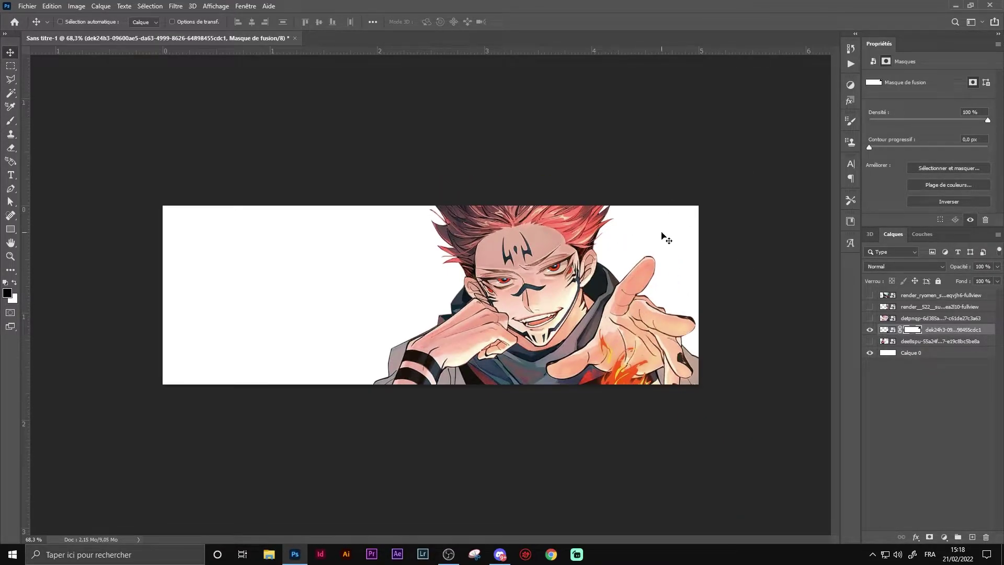
{"action": "key", "text": "ctrl+plus"}
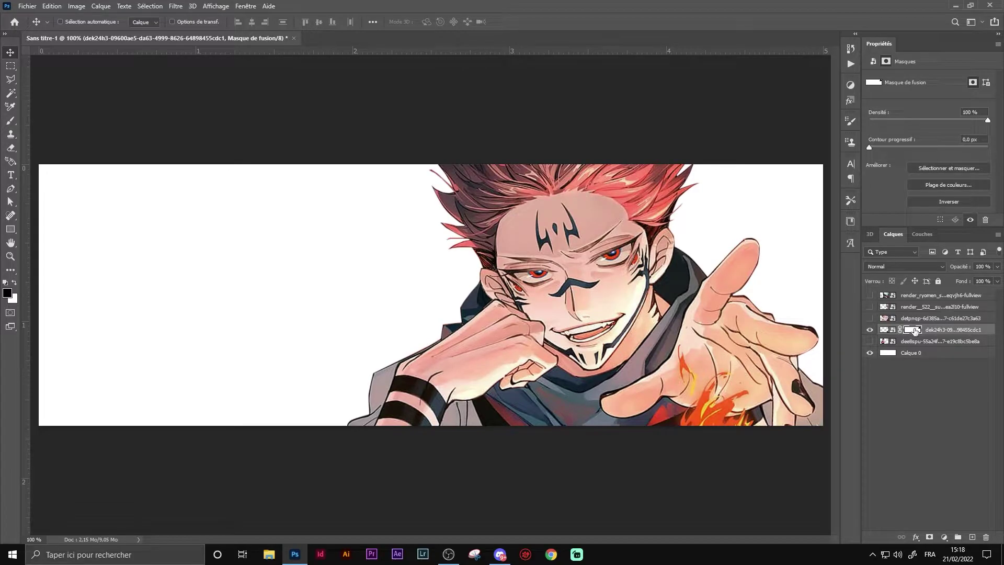
- Paint and then restore a diagonal mask stroke across the face, then show the shirtless Sukuna layer
{"action": "left_click", "coordinate": [10, 120]}
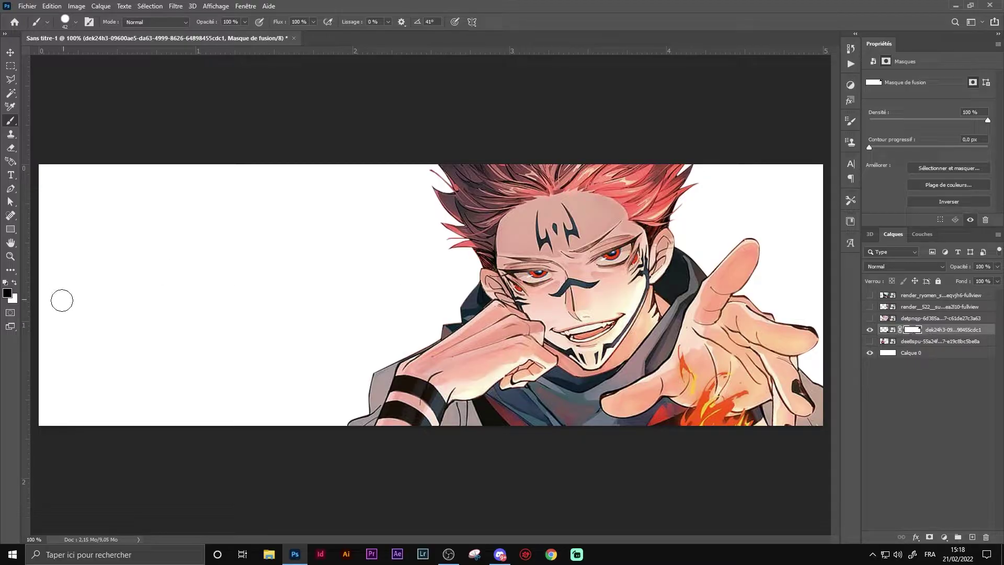
{"action": "left_click_drag", "start_coordinate": [480, 260], "coordinate": [735, 354]}
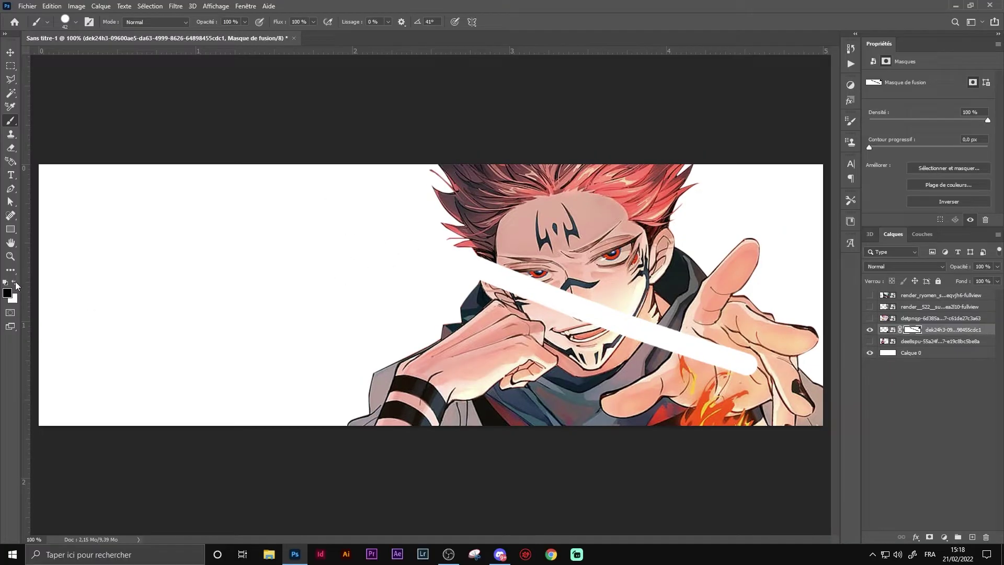
{"action": "left_click", "coordinate": [15, 282]}
{"action": "left_click_drag", "start_coordinate": [658, 327], "coordinate": [487, 266]}
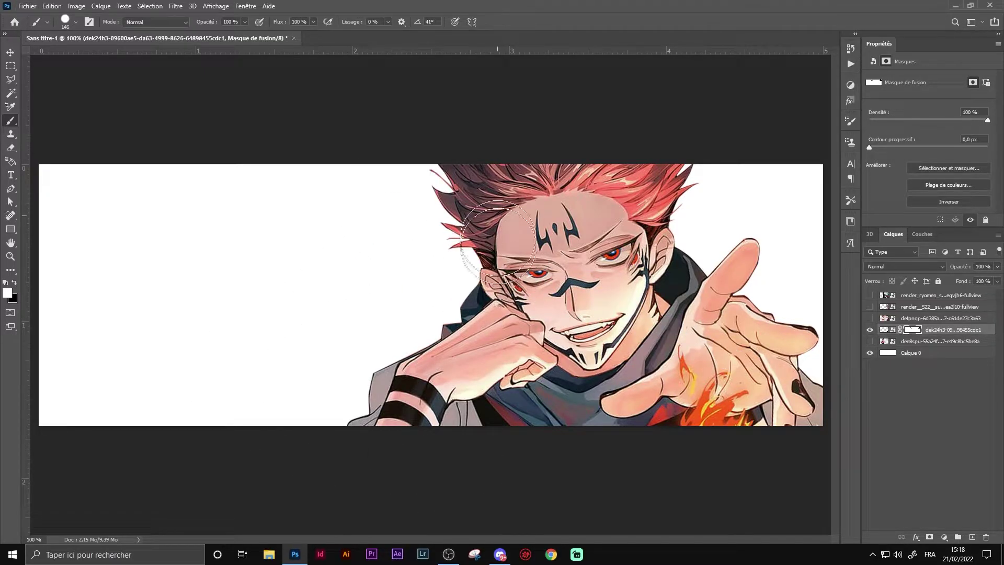
{"action": "left_click", "coordinate": [11, 52]}
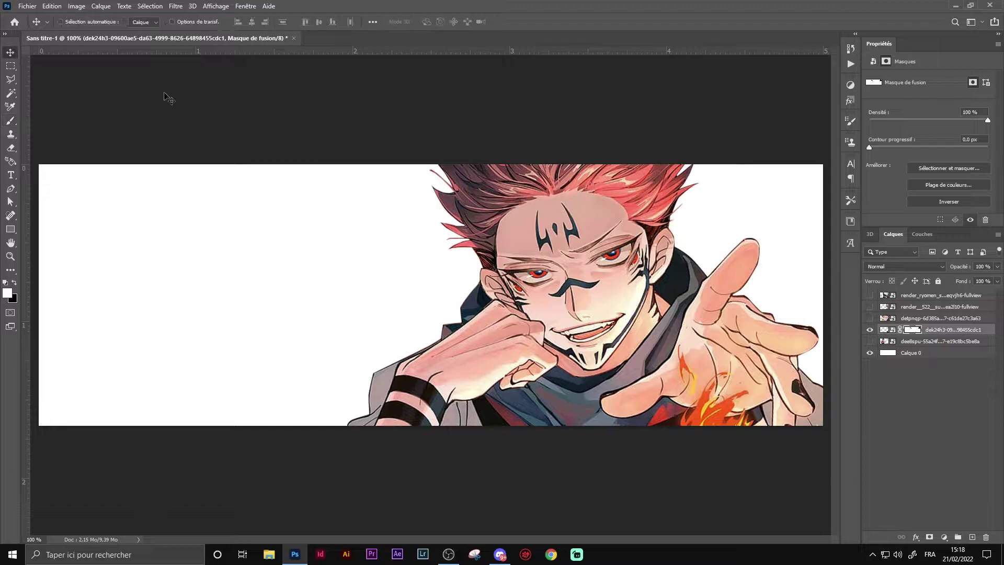
{"action": "scroll", "coordinate": [455, 175], "scroll_direction": "down", "scroll_amount": 1}
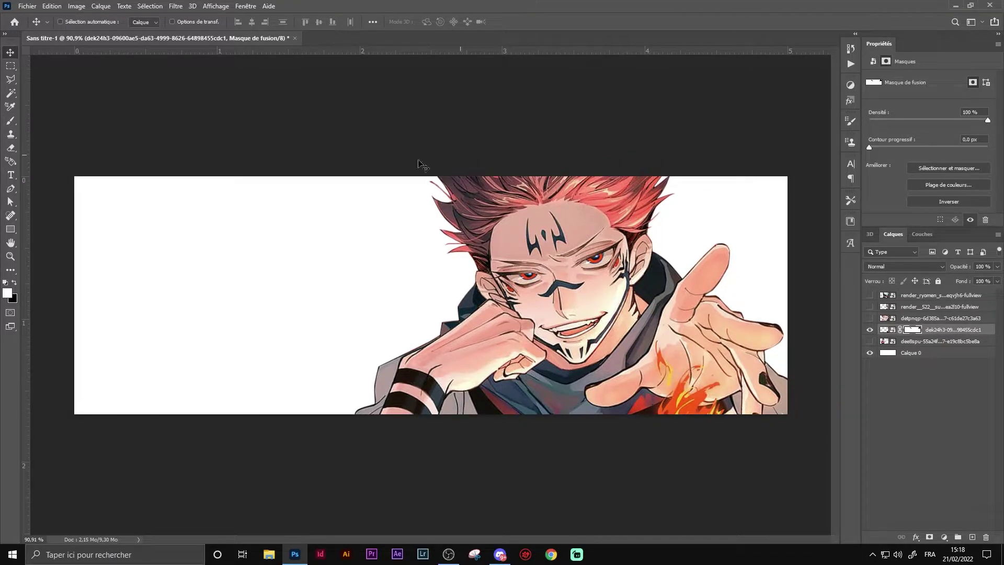
{"action": "left_click", "coordinate": [866, 342]}
- Enlarge the shirtless Sukuna image and position it on the banner's left side
{"action": "left_click", "coordinate": [912, 342]}
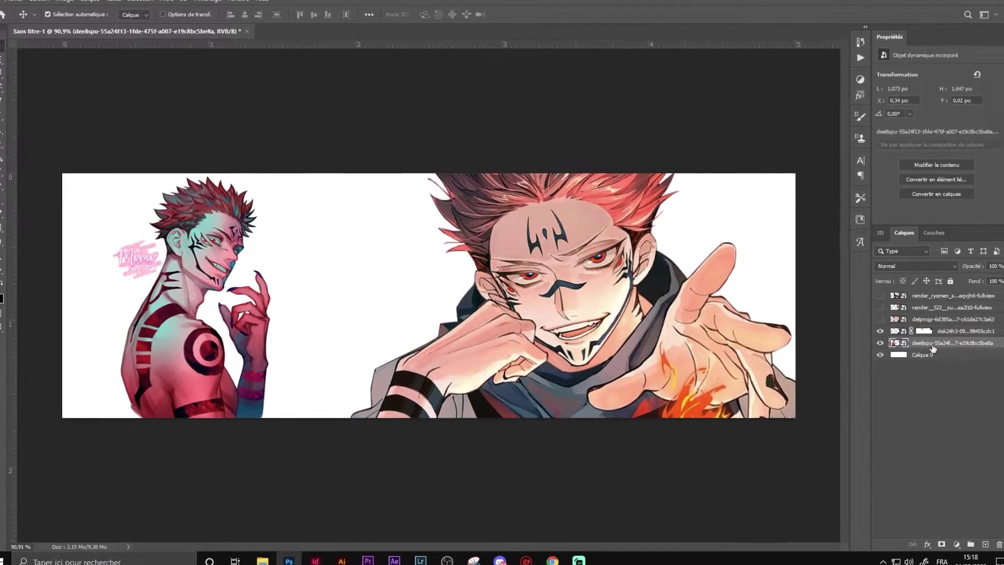
{"action": "key", "text": "ctrl+t"}
{"action": "left_click_drag", "start_coordinate": [334, 295], "coordinate": [366, 295]}
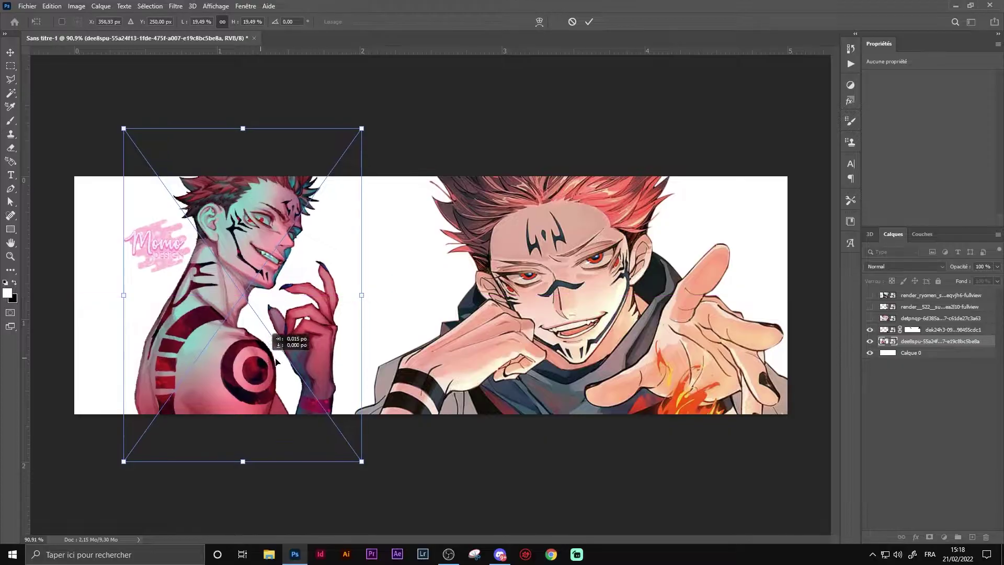
{"action": "mouse_move", "coordinate": [260, 360]}
{"action": "left_mouse_down"}
{"action": "mouse_move", "coordinate": [401, 384]}
{"action": "mouse_move", "coordinate": [187, 396]}
{"action": "mouse_move", "coordinate": [379, 389]}
{"action": "mouse_move", "coordinate": [429, 392]}
{"action": "mouse_move", "coordinate": [442, 405]}
{"action": "mouse_move", "coordinate": [720, 354]}
{"action": "left_mouse_up"}
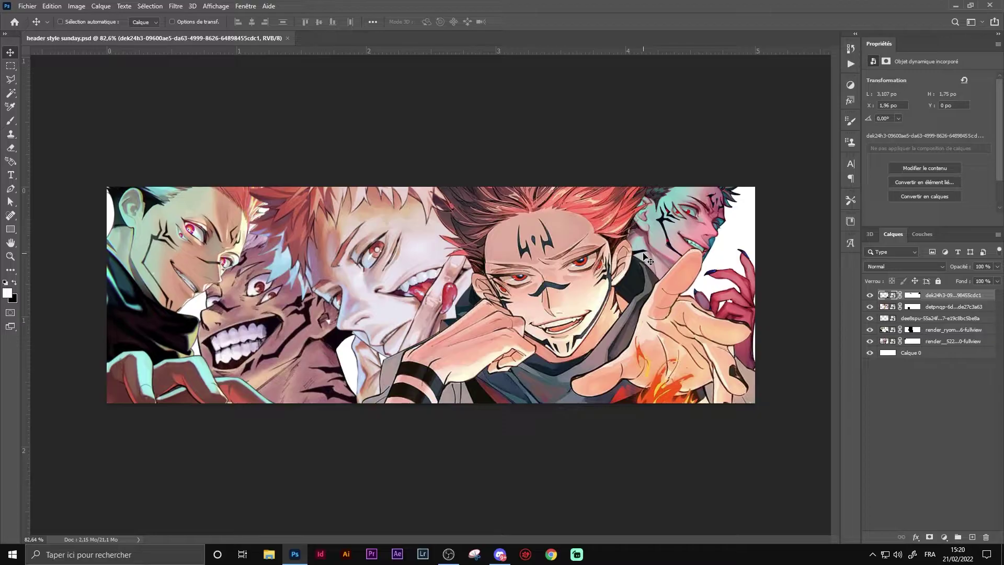
{"action": "left_click", "coordinate": [930, 357]}
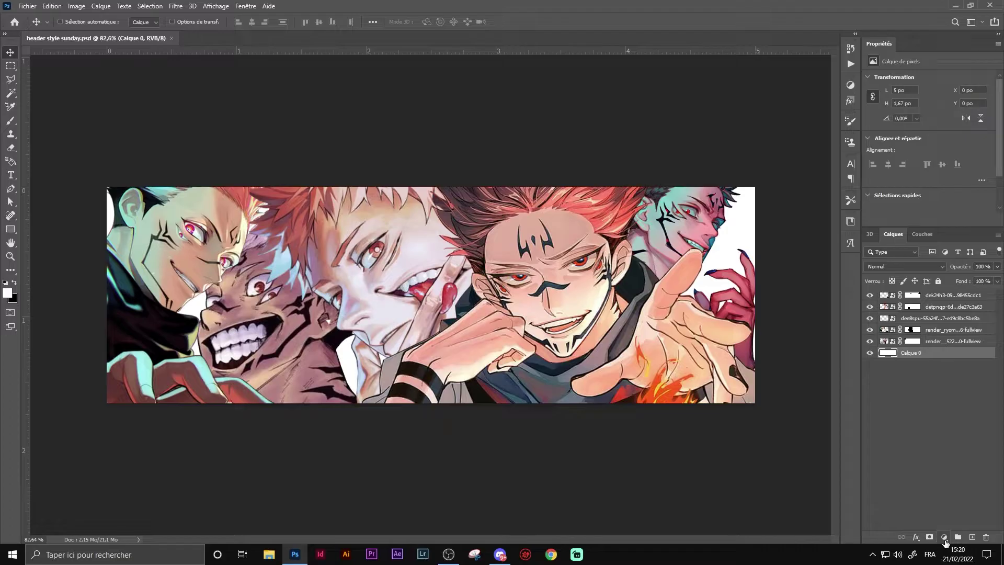
{"action": "left_click", "coordinate": [944, 537]}
{"action": "left_click", "coordinate": [929, 358]}
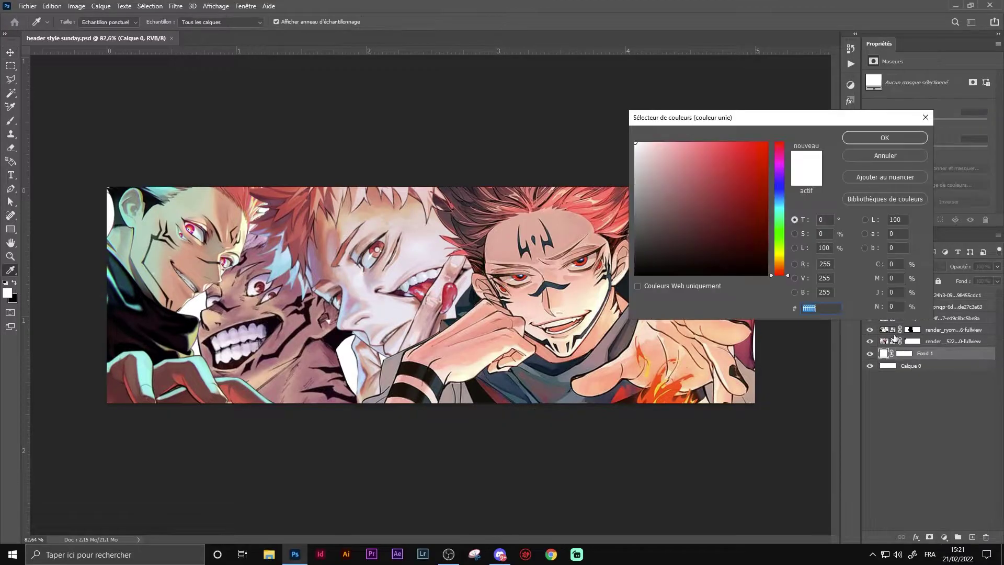
{"action": "left_click", "coordinate": [868, 137]}
{"action": "scroll", "coordinate": [664, 282], "scroll_direction": "down", "scroll_amount": 2}
{"action": "scroll", "coordinate": [661, 287], "scroll_direction": "up", "scroll_amount": 3}
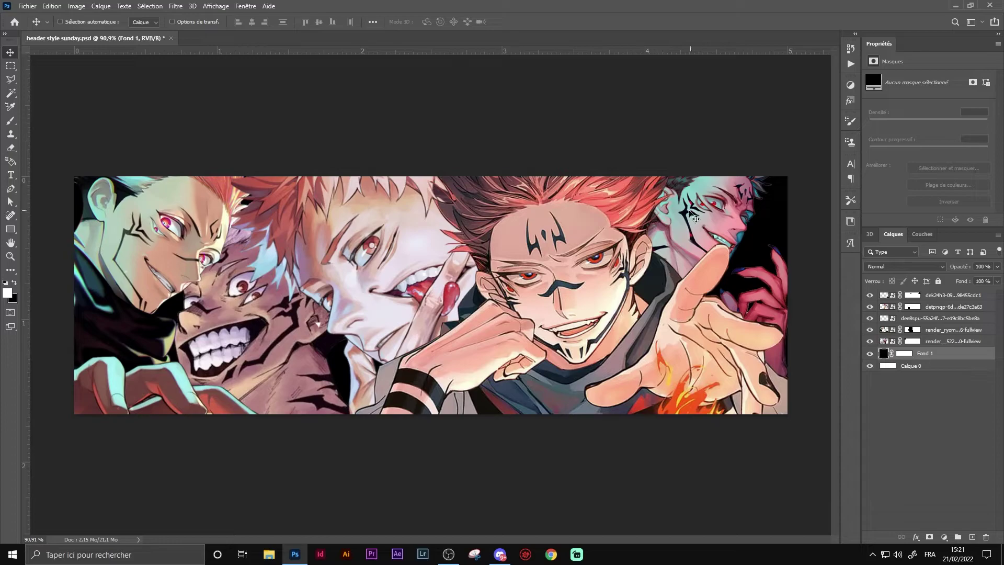
{"action": "scroll", "coordinate": [531, 295], "scroll_direction": "down", "scroll_amount": 1}
{"action": "scroll", "coordinate": [530, 296], "scroll_direction": "down", "scroll_amount": 1}
{"action": "scroll", "coordinate": [530, 297], "scroll_direction": "up", "scroll_amount": 1}
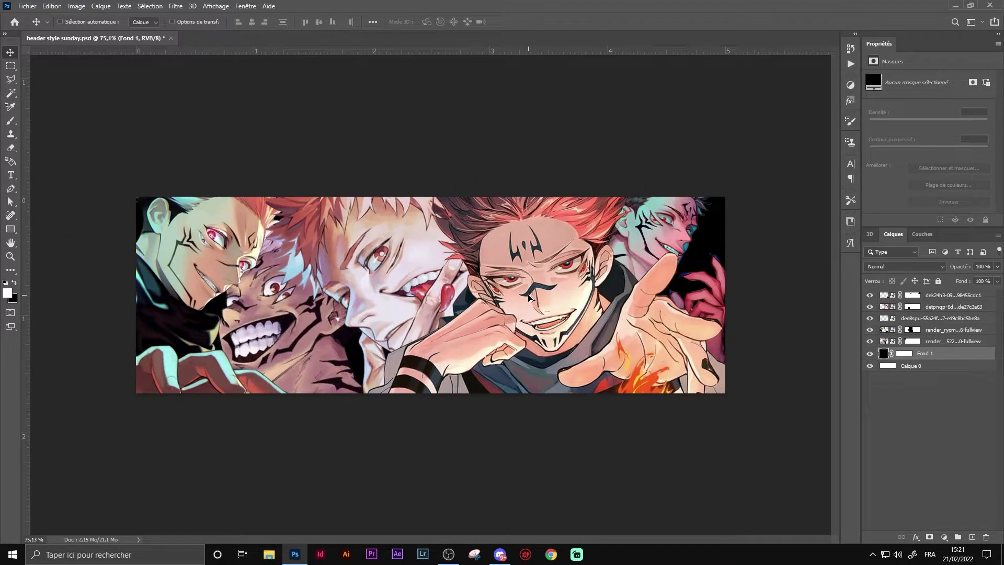
{"action": "scroll", "coordinate": [527, 296], "scroll_direction": "up", "scroll_amount": 1}
{"action": "scroll", "coordinate": [525, 296], "scroll_direction": "down", "scroll_amount": 1}
{"action": "scroll", "coordinate": [525, 296], "scroll_direction": "up", "scroll_amount": 1}
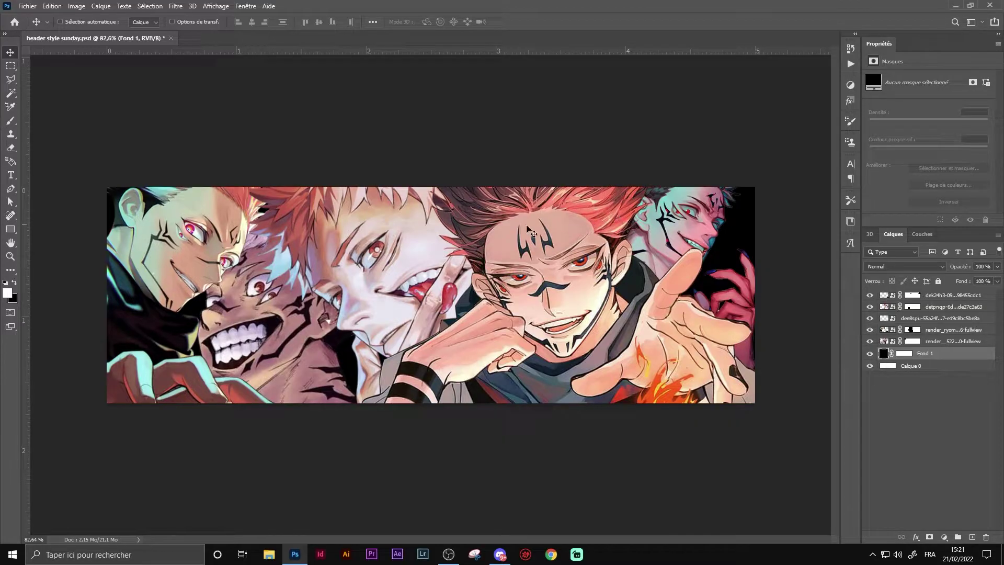
{"action": "scroll", "coordinate": [539, 238], "scroll_direction": "down", "scroll_amount": 1}
{"action": "scroll", "coordinate": [549, 248], "scroll_direction": "up", "scroll_amount": 1}
{"action": "scroll", "coordinate": [519, 273], "scroll_direction": "down", "scroll_amount": 1}
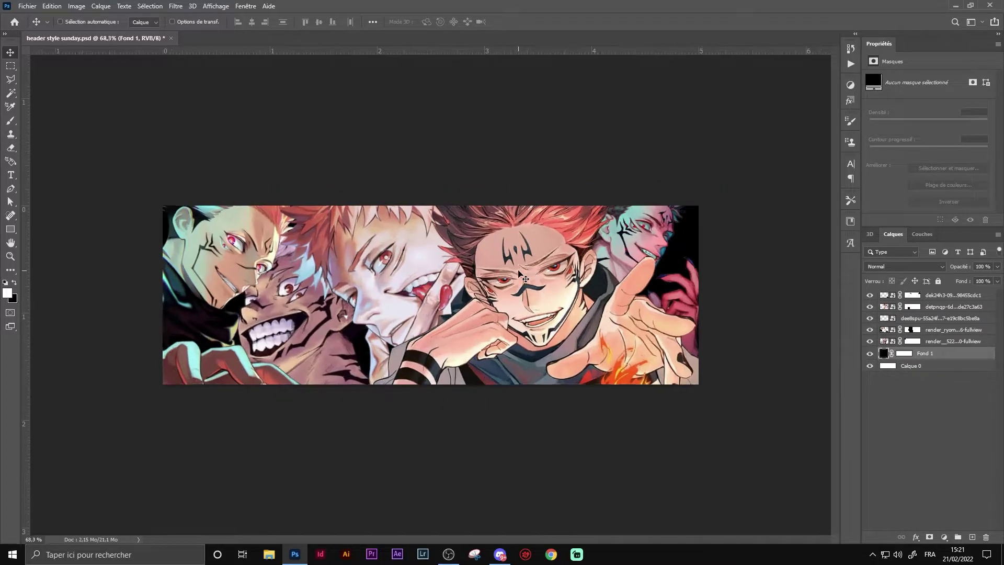
{"action": "scroll", "coordinate": [519, 273], "scroll_direction": "up", "scroll_amount": 2}
{"action": "scroll", "coordinate": [436, 297], "scroll_direction": "down", "scroll_amount": 1}
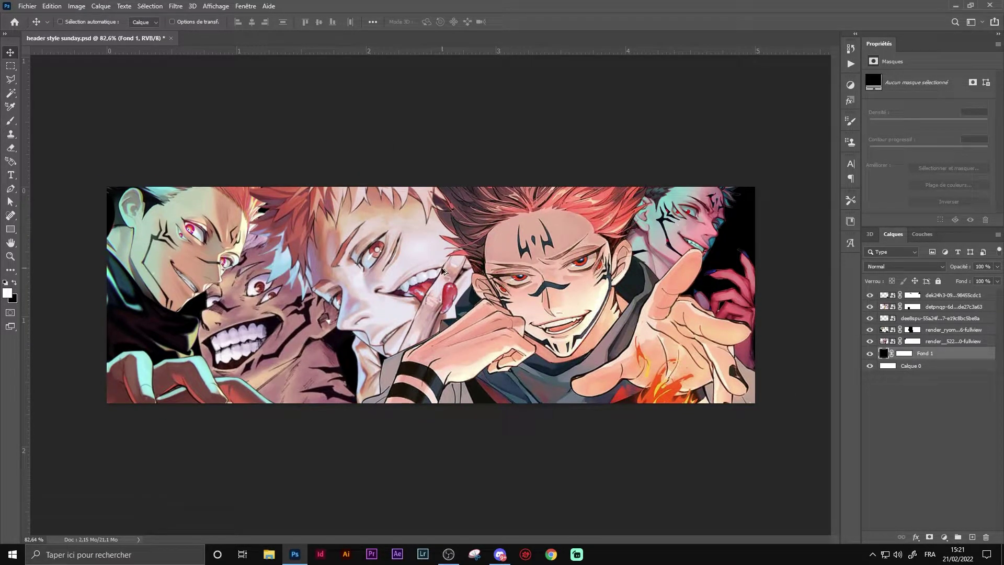
{"action": "scroll", "coordinate": [441, 271], "scroll_direction": "up", "scroll_amount": 1}
{"action": "scroll", "coordinate": [441, 271], "scroll_direction": "down", "scroll_amount": 1}
{"action": "scroll", "coordinate": [441, 270], "scroll_direction": "up", "scroll_amount": 1}
{"action": "scroll", "coordinate": [441, 271], "scroll_direction": "down", "scroll_amount": 1}
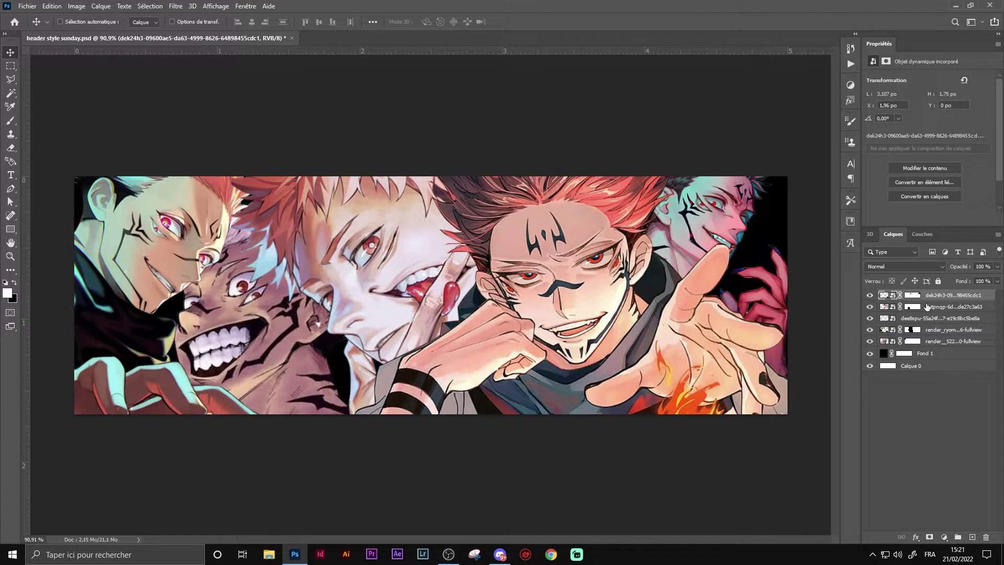
- Select the detpnqp layer and hide the top Sukuna artwork to see underneath
{"action": "left_click", "coordinate": [944, 308]}
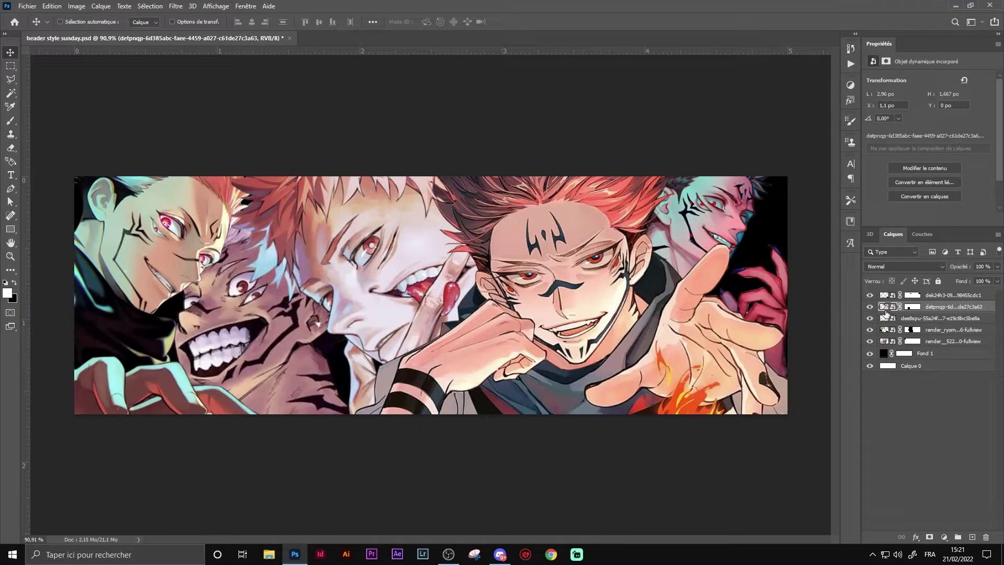
{"action": "left_click", "coordinate": [870, 306]}
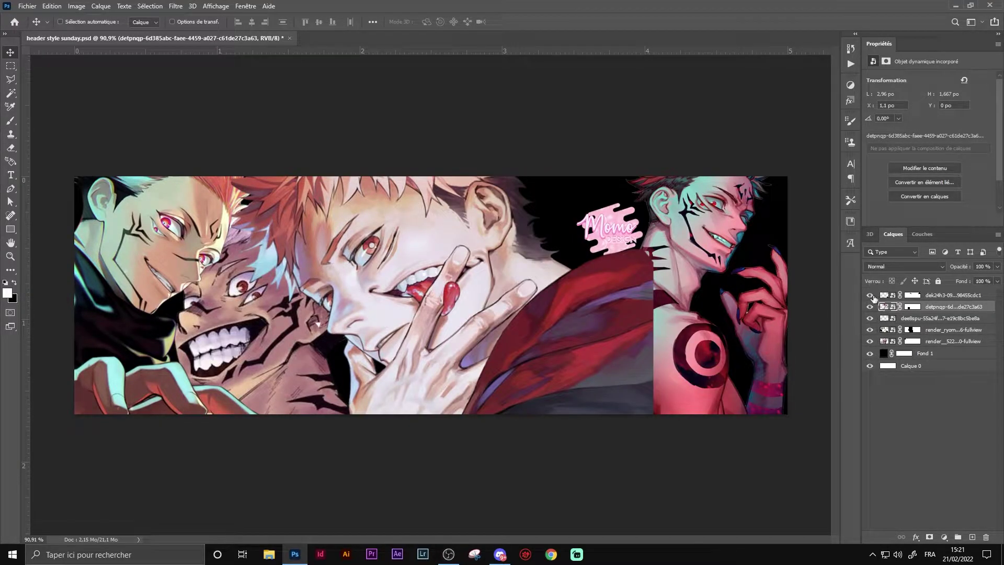
{"action": "left_click", "coordinate": [871, 298]}
{"action": "left_click", "coordinate": [871, 295]}
- Group detpnqp through render_522 into Groupe 1, then show the top artwork again
{"action": "left_click", "coordinate": [962, 340], "text": "shift"}
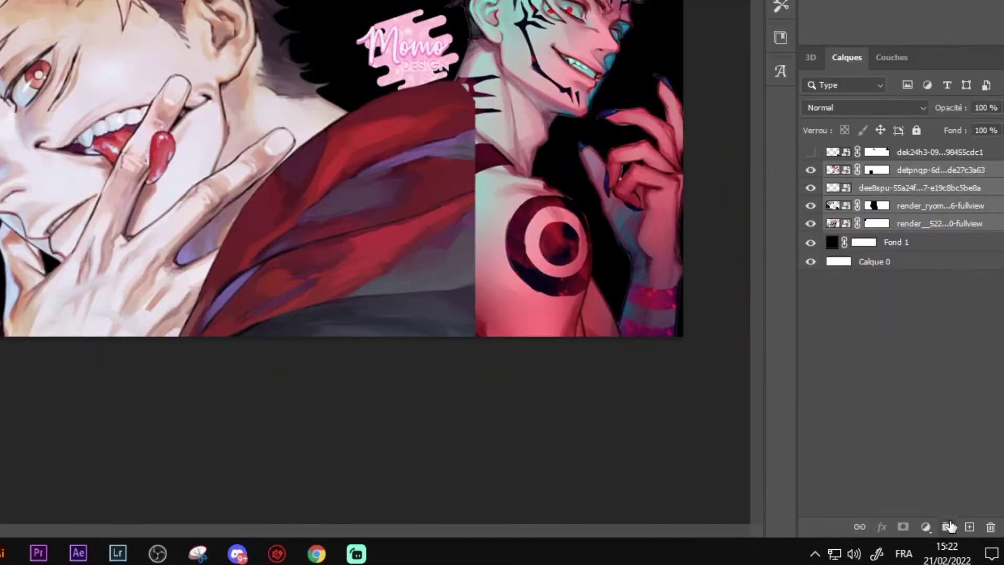
{"action": "left_click", "coordinate": [949, 526]}
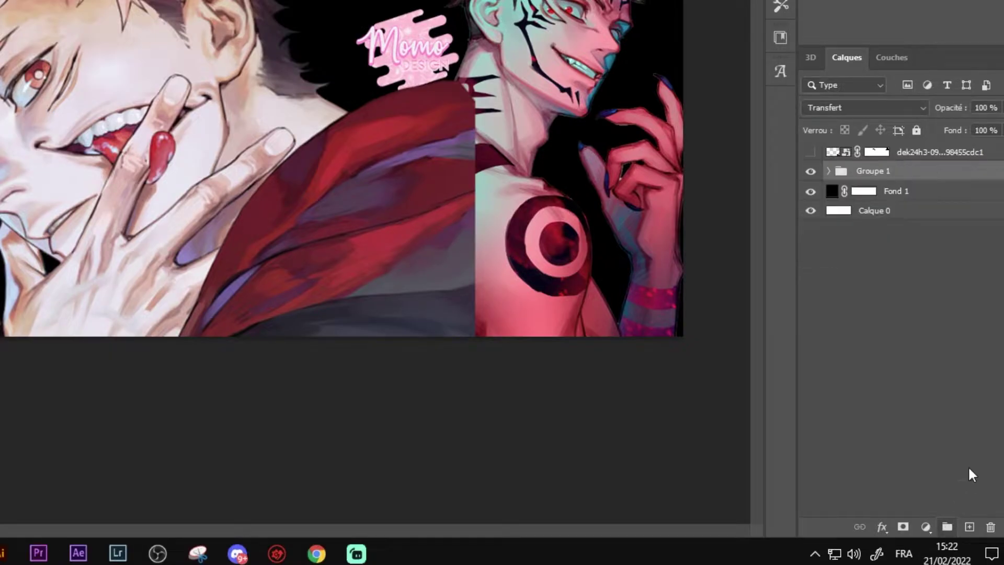
{"action": "left_click", "coordinate": [870, 312]}
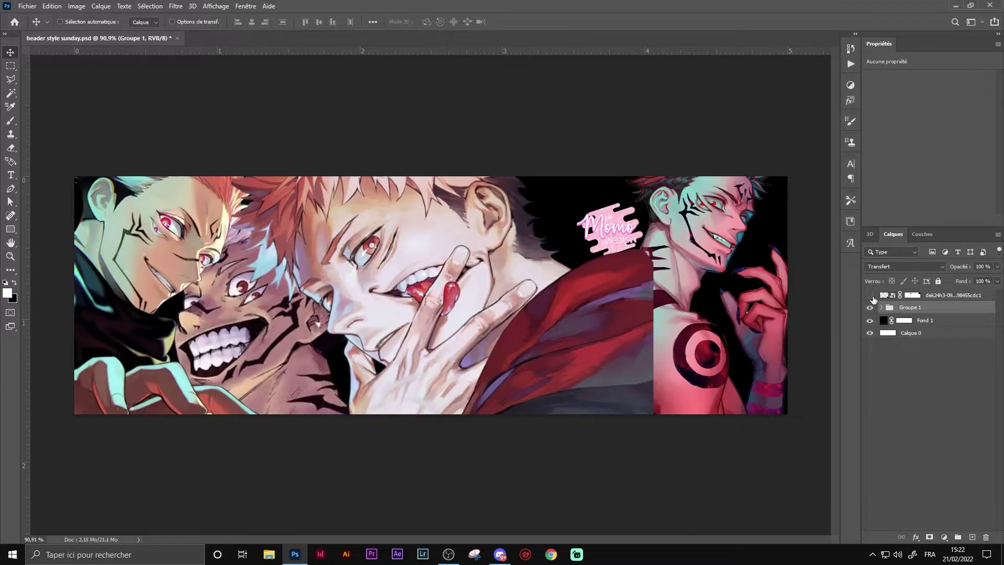
{"action": "left_click", "coordinate": [869, 308]}
{"action": "left_click", "coordinate": [869, 295]}
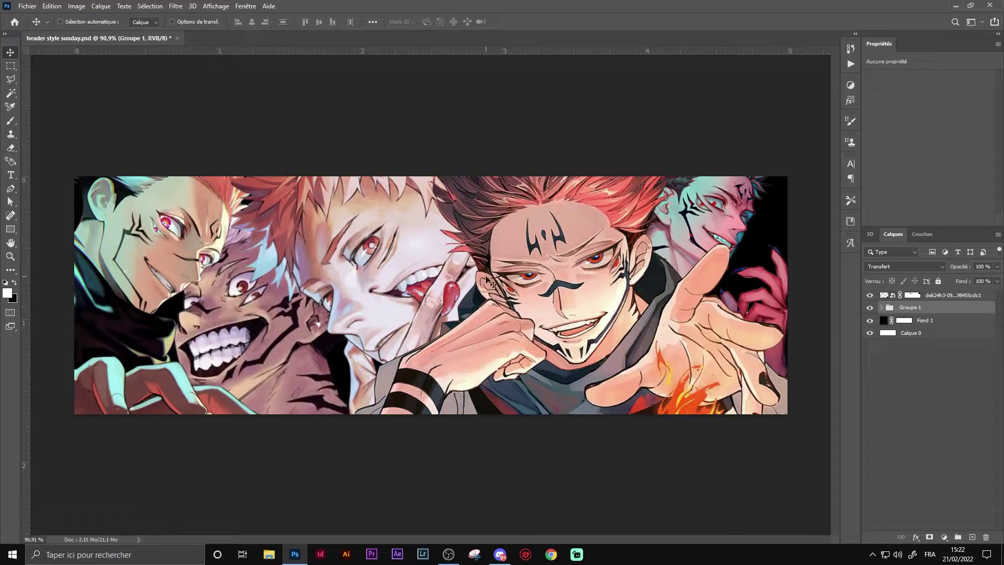
{"action": "scroll", "coordinate": [515, 348], "scroll_direction": "down", "scroll_amount": 2}
{"action": "scroll", "coordinate": [513, 349], "scroll_direction": "up", "scroll_amount": 1}
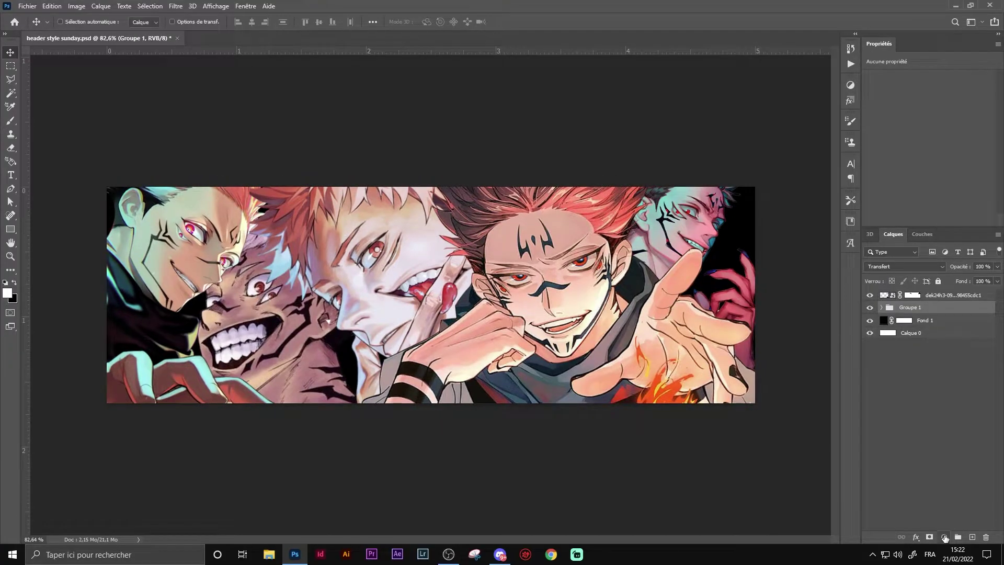
- Add a Gradient Map adjustment above the group using the black-red preset
{"action": "left_click", "coordinate": [944, 537]}
{"action": "left_click", "coordinate": [925, 312]}
{"action": "left_click", "coordinate": [944, 537]}
{"action": "left_click", "coordinate": [936, 519]}
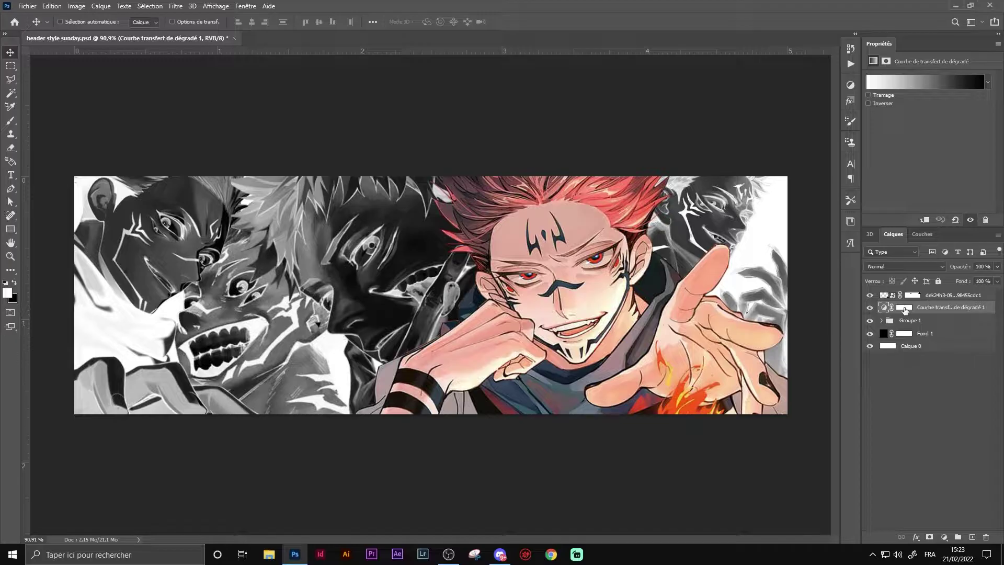
{"action": "left_click", "coordinate": [908, 80]}
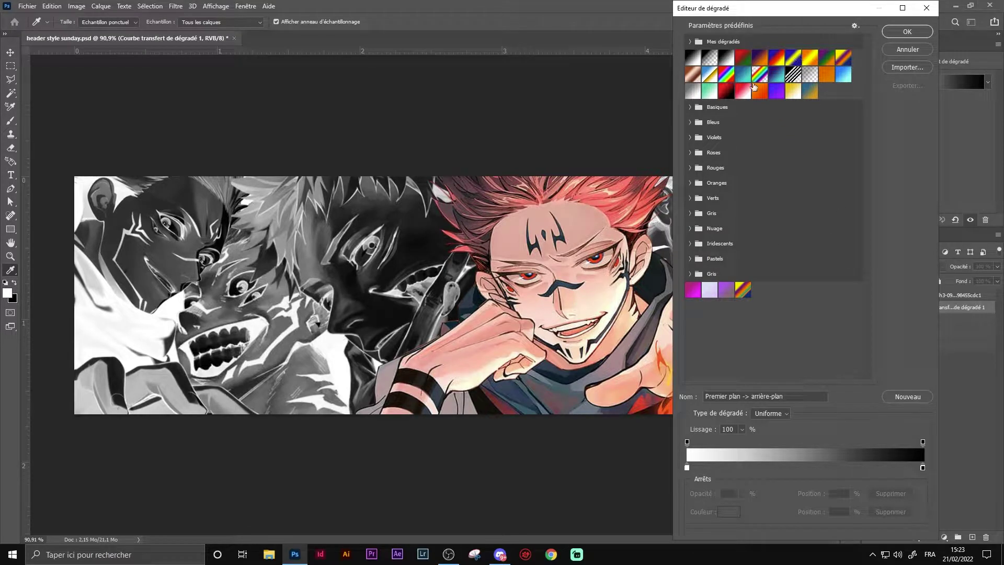
{"action": "left_click", "coordinate": [726, 91]}
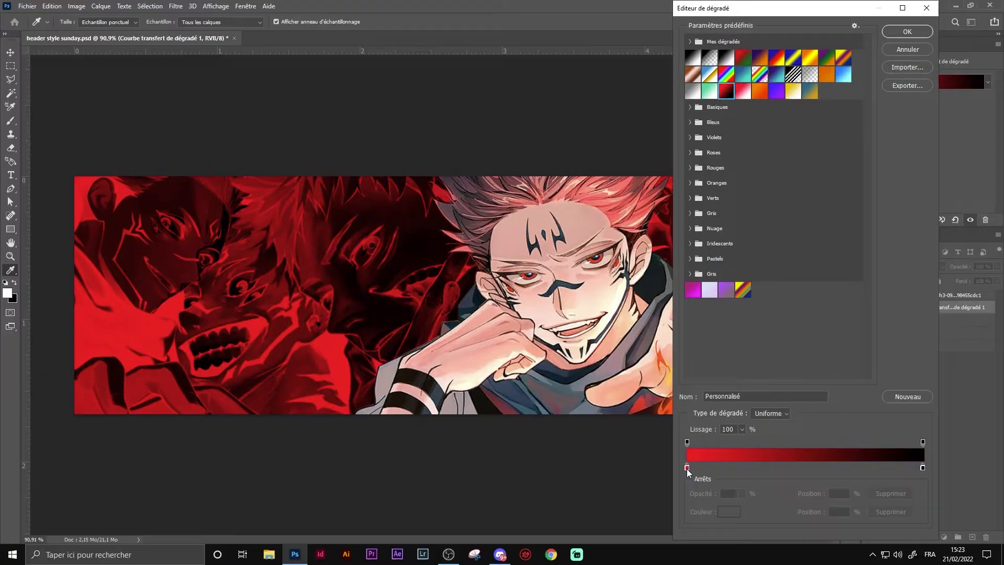
- Recolour the left gradient stop with a salmon pink sampled from the artwork
{"action": "double_click", "coordinate": [687, 467]}
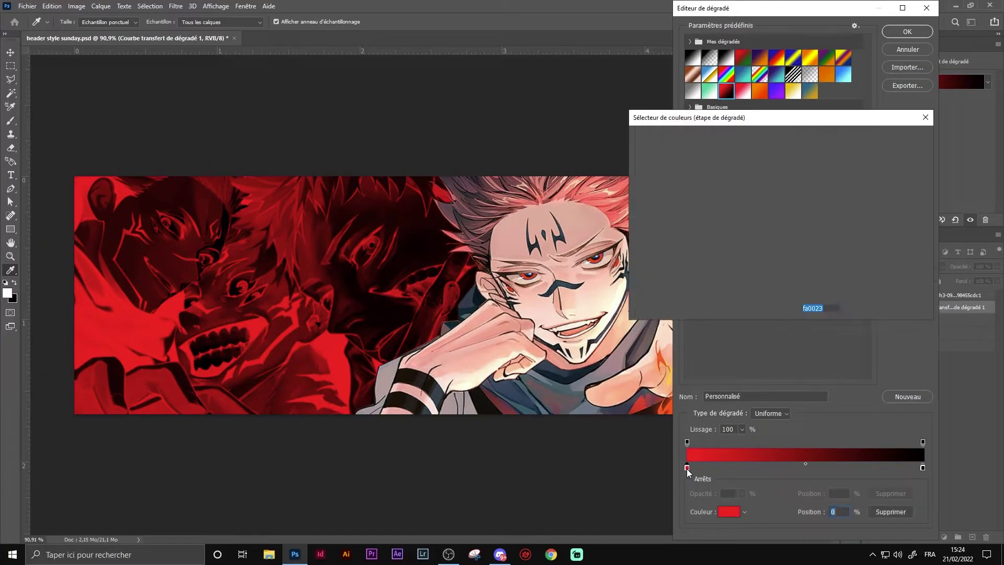
{"action": "left_click", "coordinate": [604, 200]}
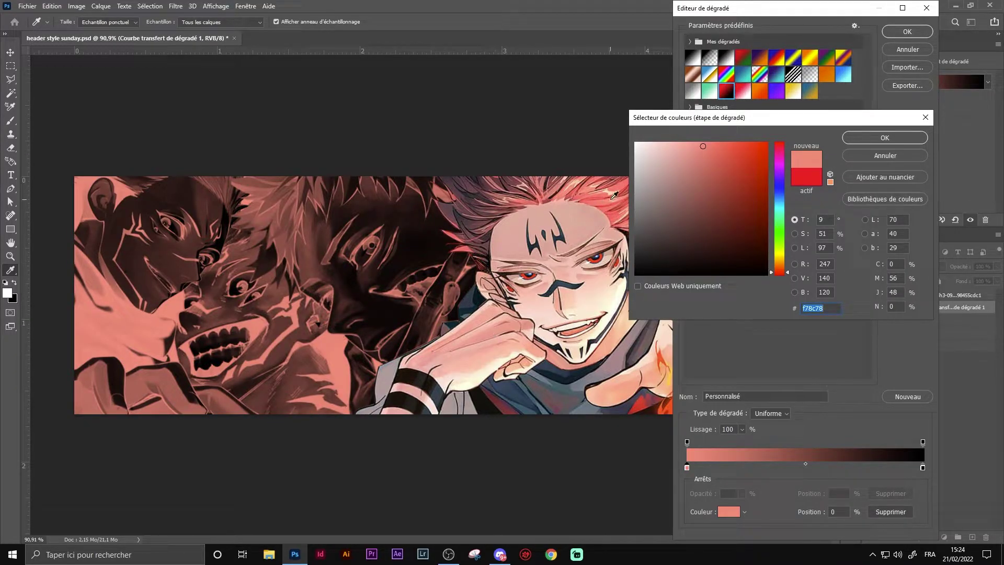
{"action": "left_click", "coordinate": [600, 204]}
{"action": "left_click", "coordinate": [898, 136]}
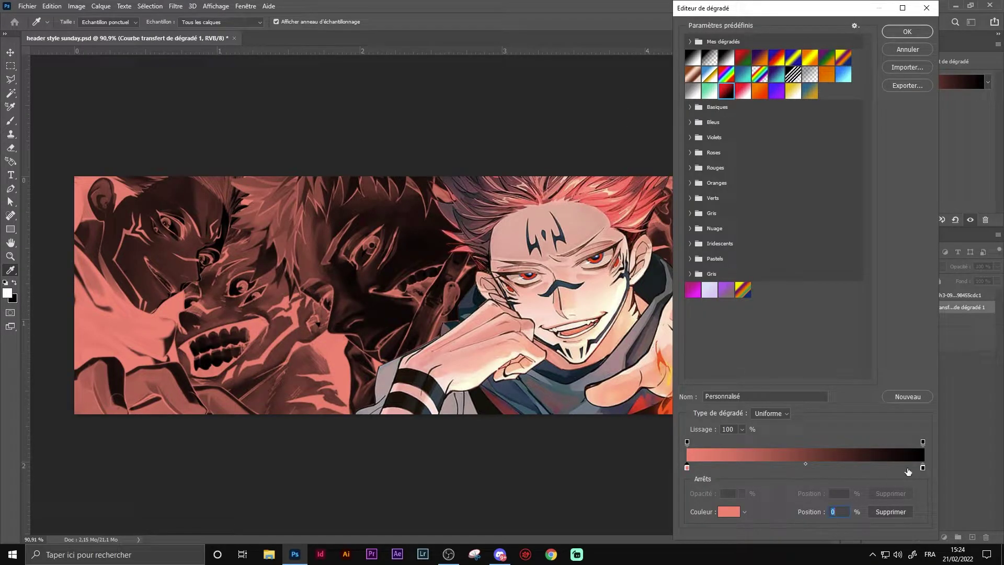
{"action": "left_click", "coordinate": [908, 34]}
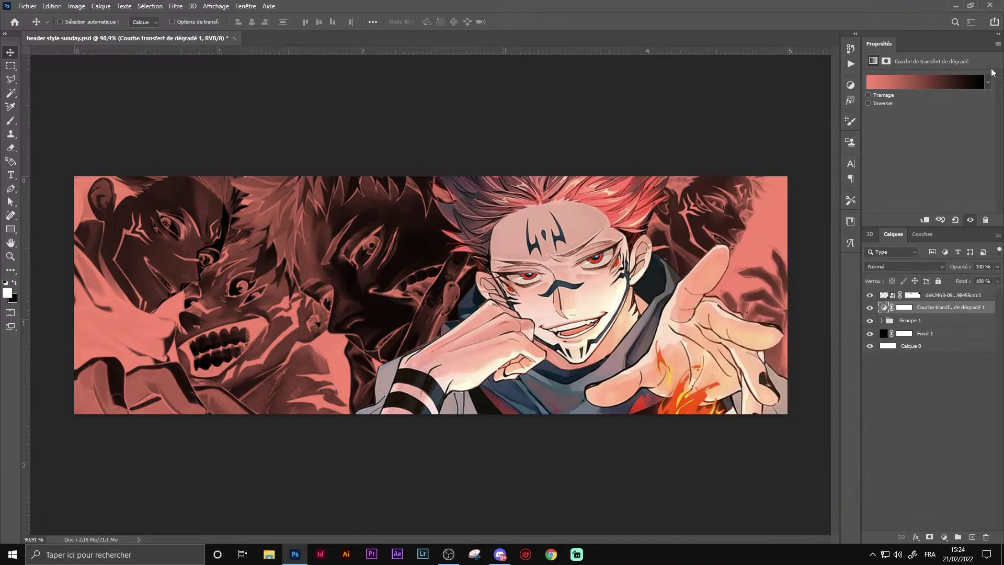
- Invert the gradient map and blend it in Lumière crue mode
{"action": "left_click", "coordinate": [876, 103]}
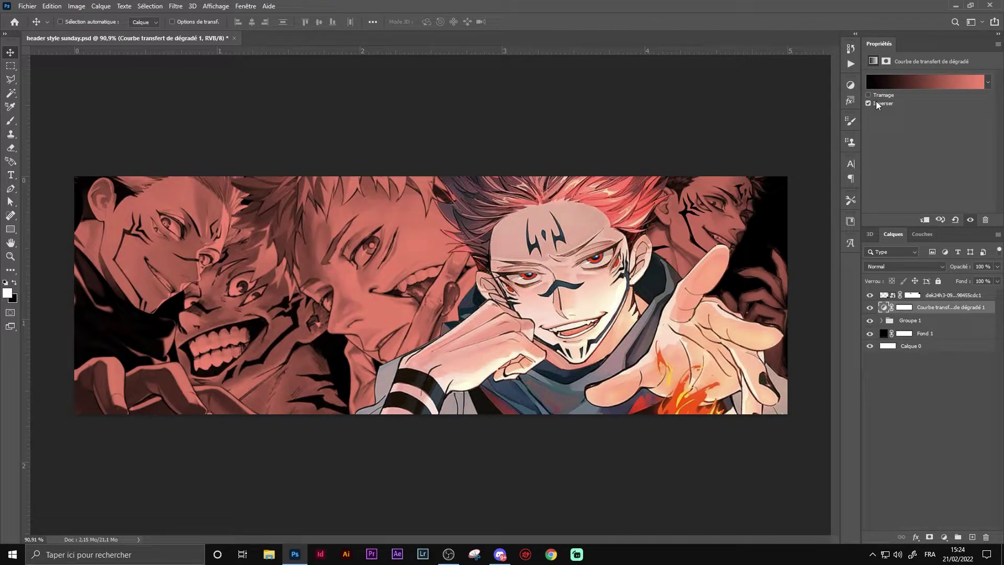
{"action": "left_click", "coordinate": [905, 266]}
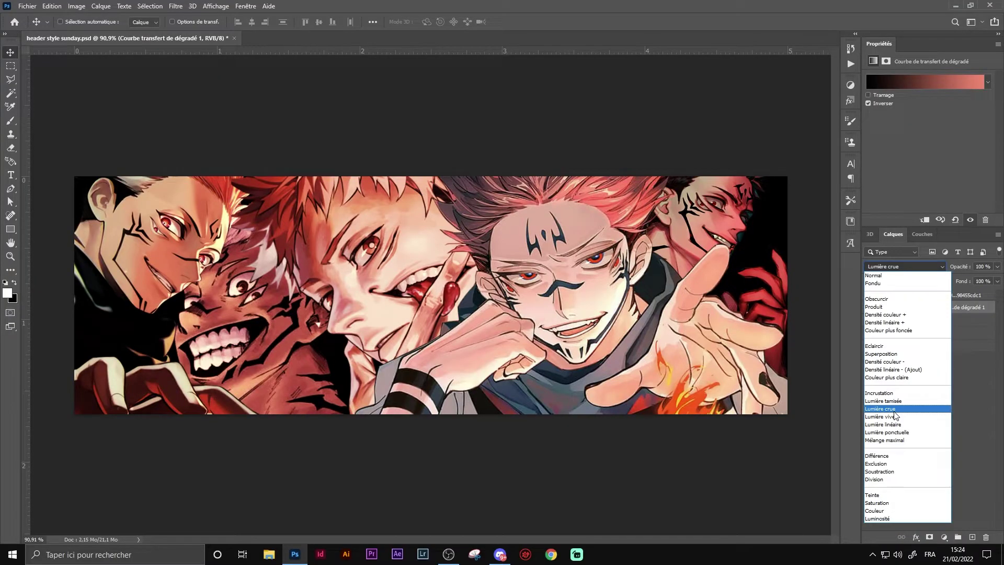
{"action": "left_click", "coordinate": [894, 412]}
{"action": "left_click", "coordinate": [870, 307]}
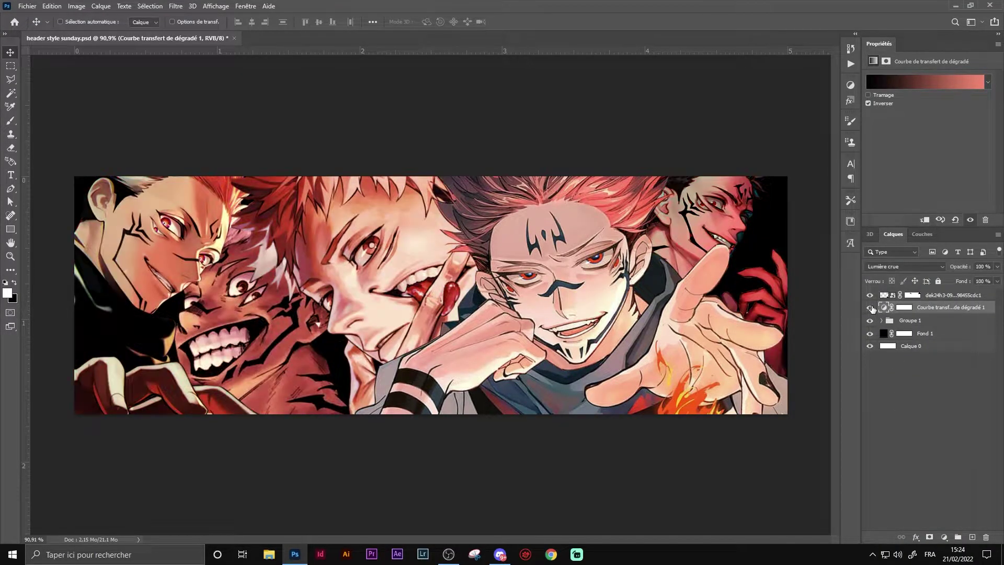
{"action": "left_click", "coordinate": [889, 267]}
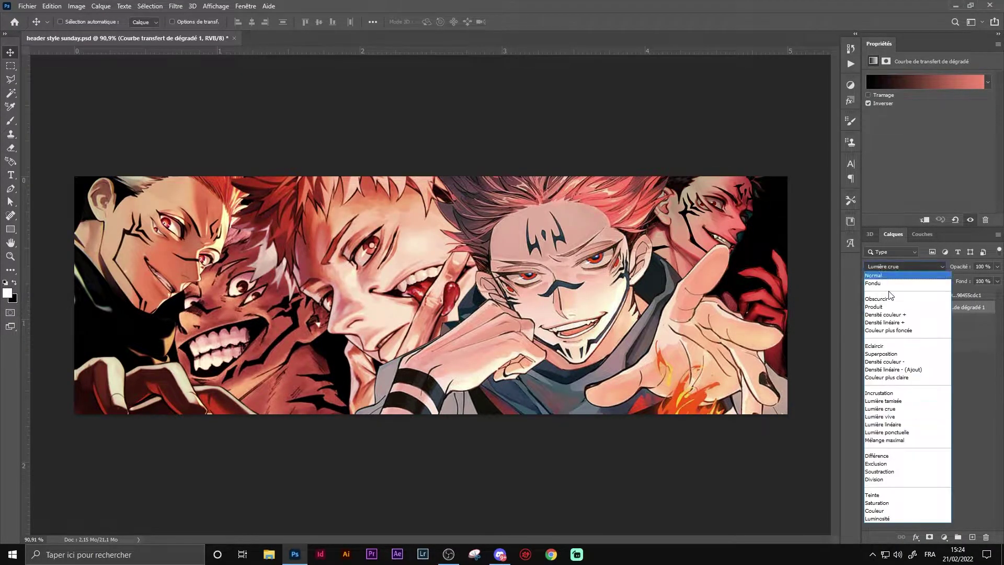
{"action": "left_click", "coordinate": [888, 408]}
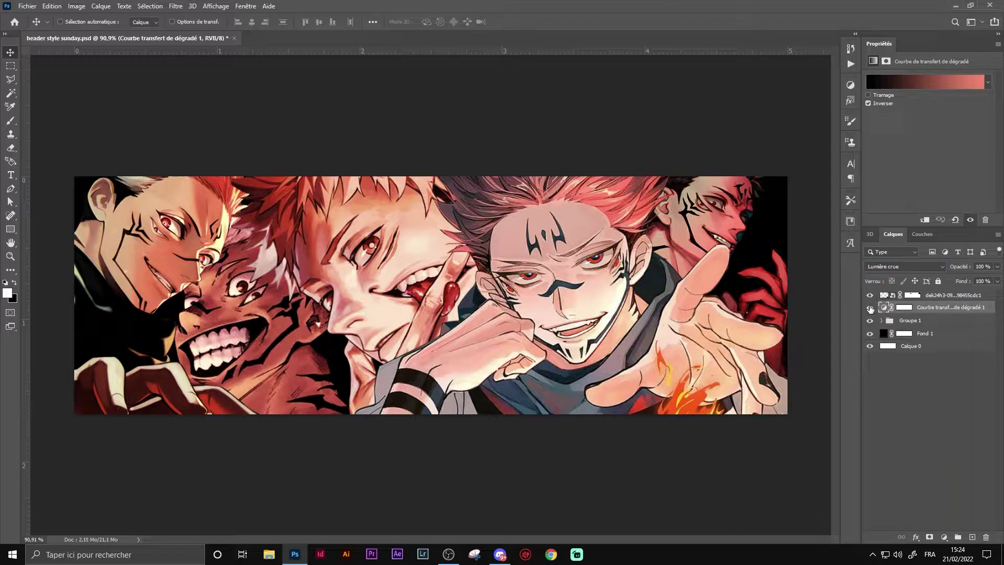
{"action": "left_click", "coordinate": [869, 308]}
{"action": "left_click", "coordinate": [870, 308]}
{"action": "key", "text": "alt+bracketright"}
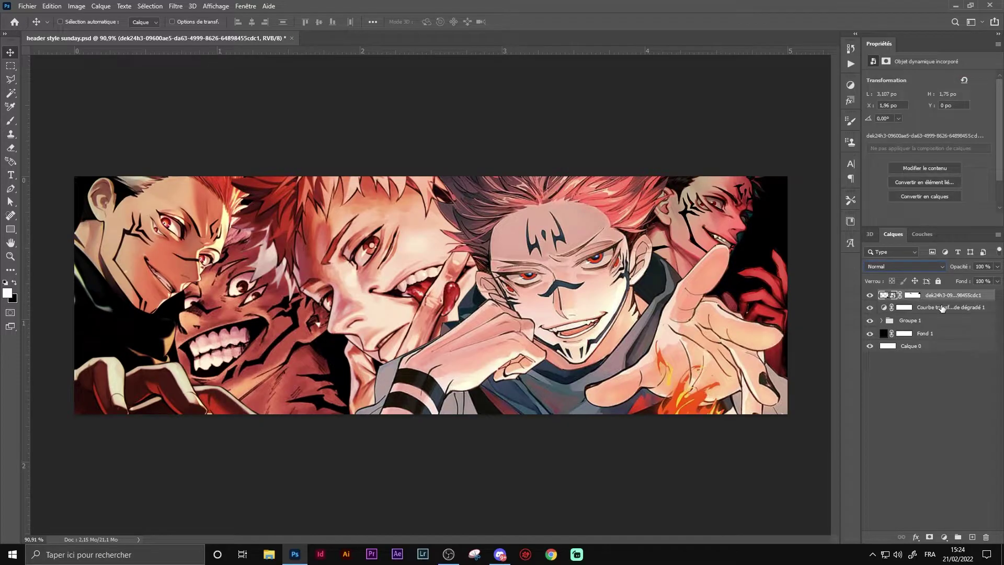
- Add a #000000 solid fill layer, Fond 2, above the gradient map at 65% opacity
{"action": "left_click", "coordinate": [943, 308]}
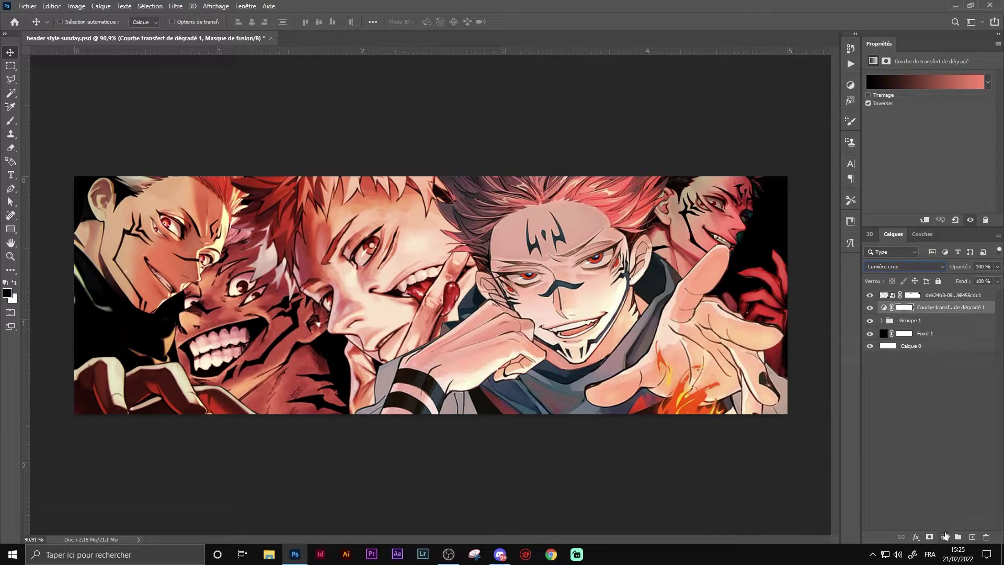
{"action": "left_click", "coordinate": [945, 536]}
{"action": "left_click", "coordinate": [921, 354]}
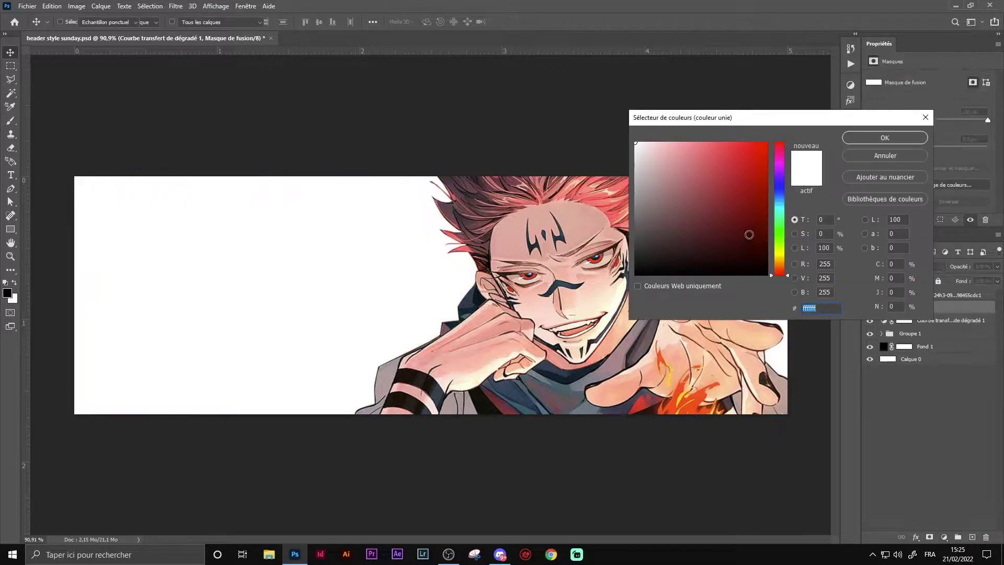
{"action": "type", "text": "000000"}
{"action": "key", "text": "Return"}
{"action": "left_click", "coordinate": [997, 266]}
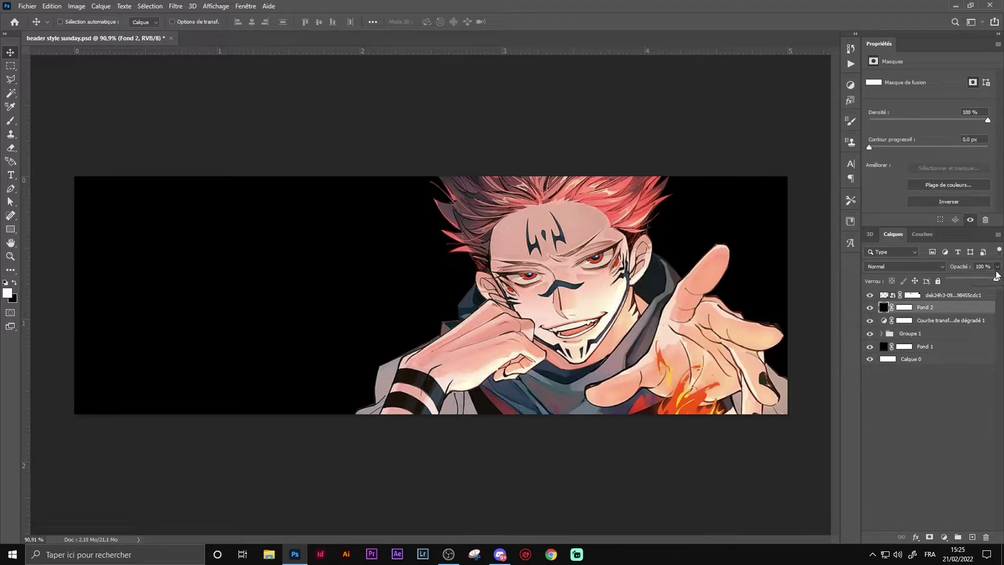
{"action": "left_click_drag", "start_coordinate": [968, 279], "coordinate": [975, 280]}
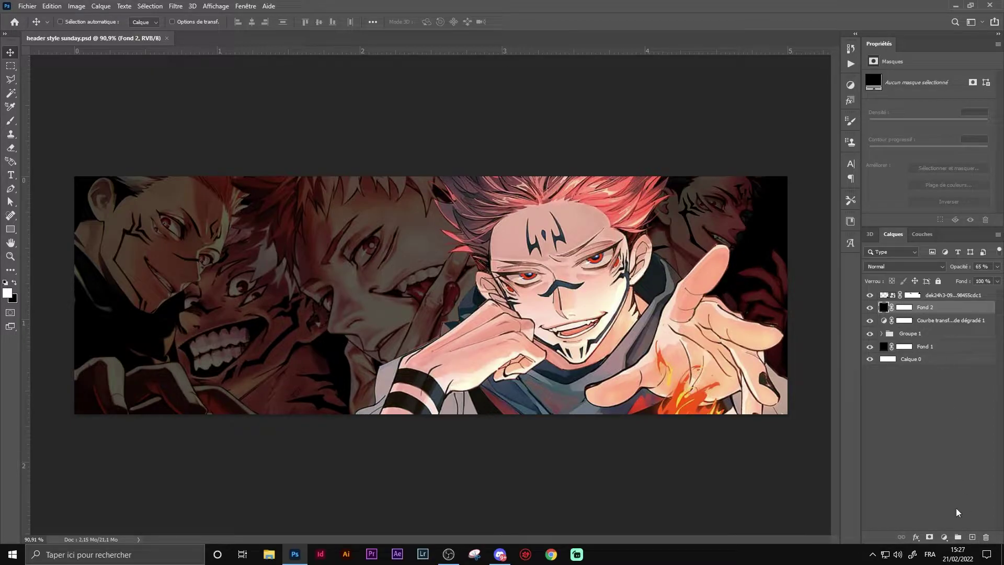
- Add a new layer and prepare a soft round brush with pink sampled from Sukuna's hair
{"action": "left_click", "coordinate": [972, 537]}
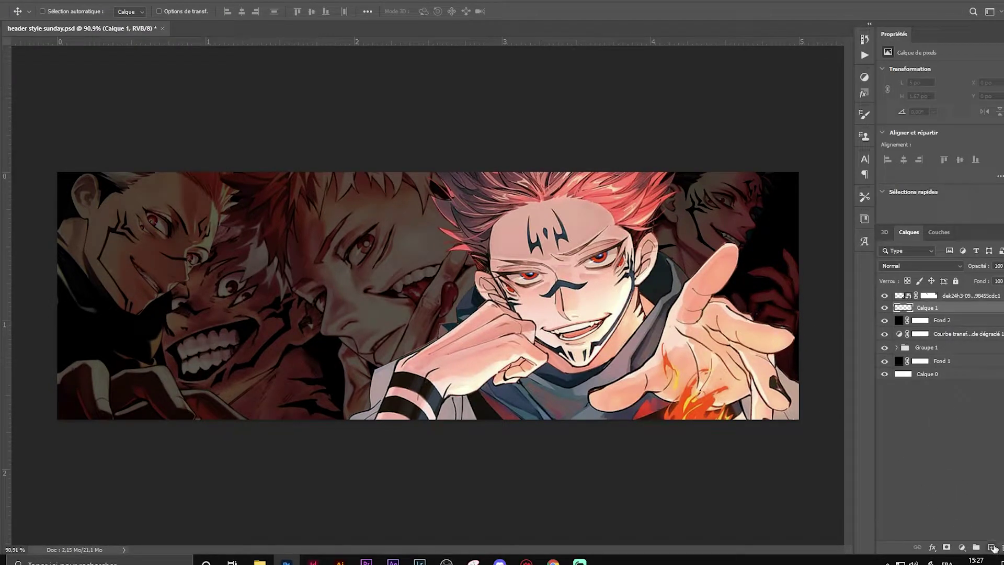
{"action": "key", "text": "b"}
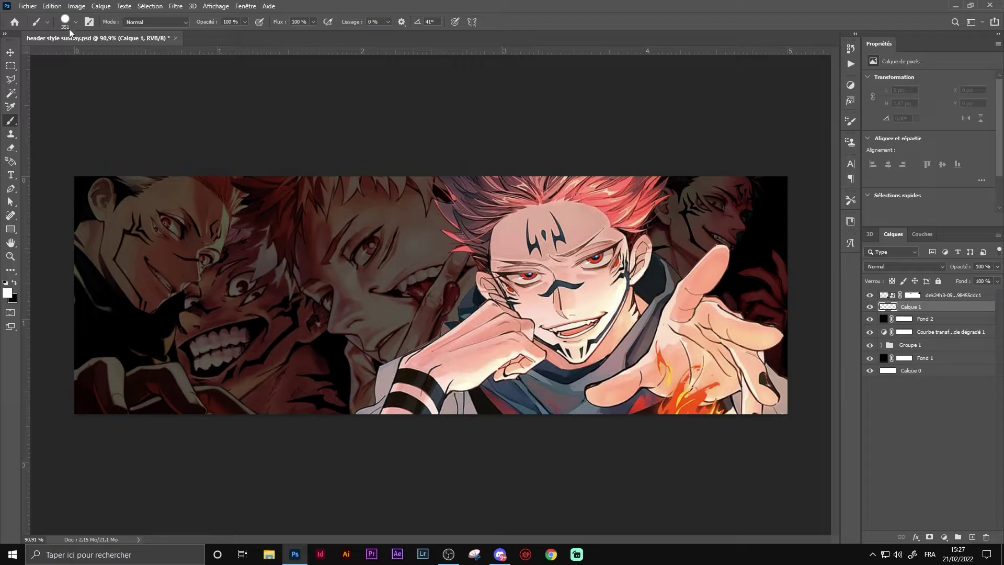
{"action": "left_click", "coordinate": [76, 23]}
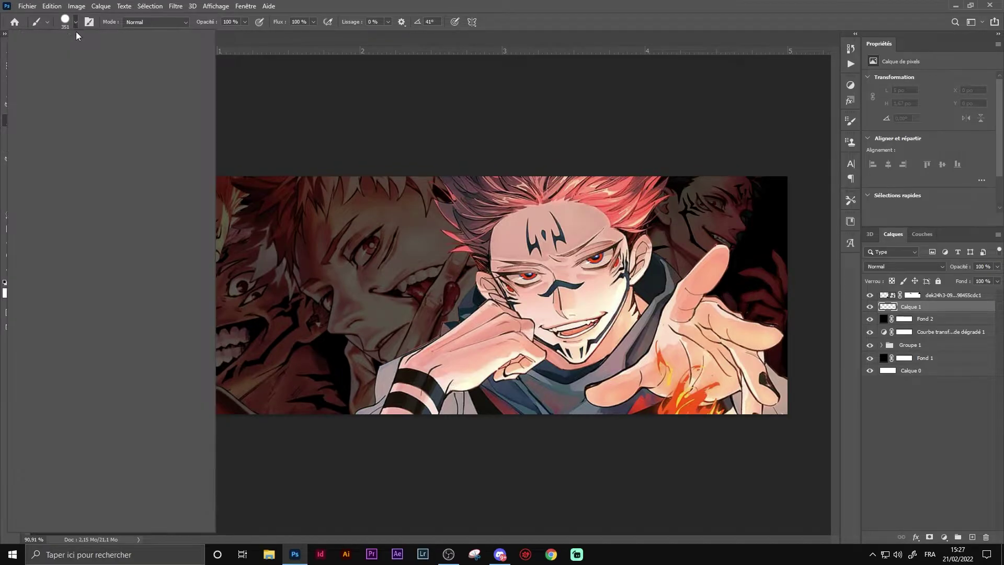
{"action": "left_click", "coordinate": [273, 99]}
{"action": "left_click_drag", "start_coordinate": [302, 206], "coordinate": [282, 206]}
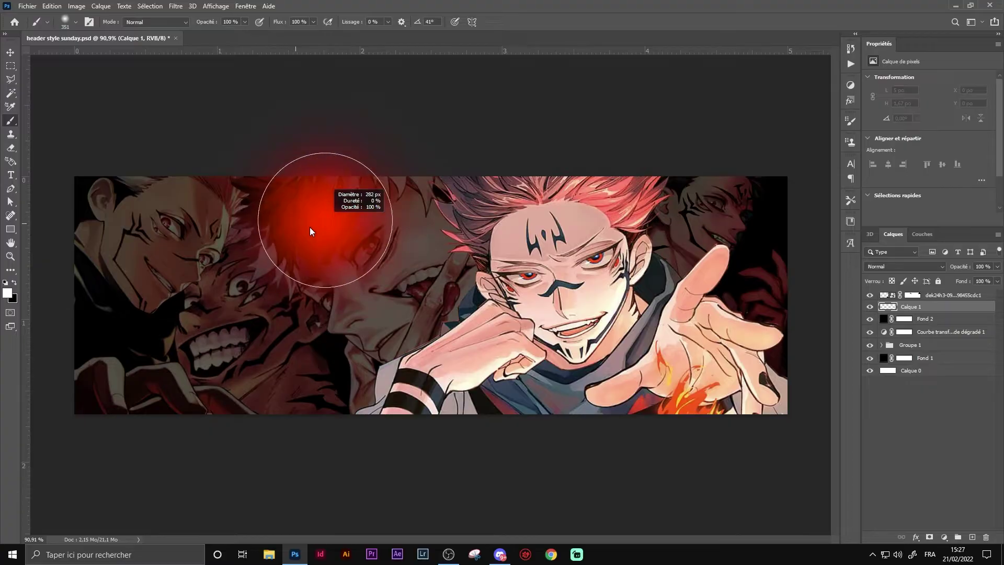
{"action": "left_click", "coordinate": [8, 294]}
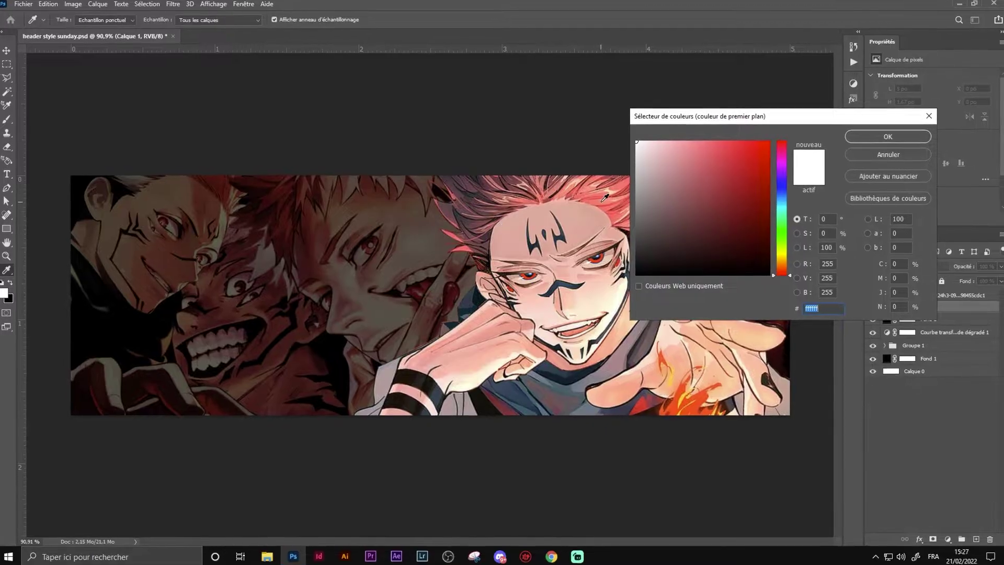
{"action": "left_click", "coordinate": [606, 197]}
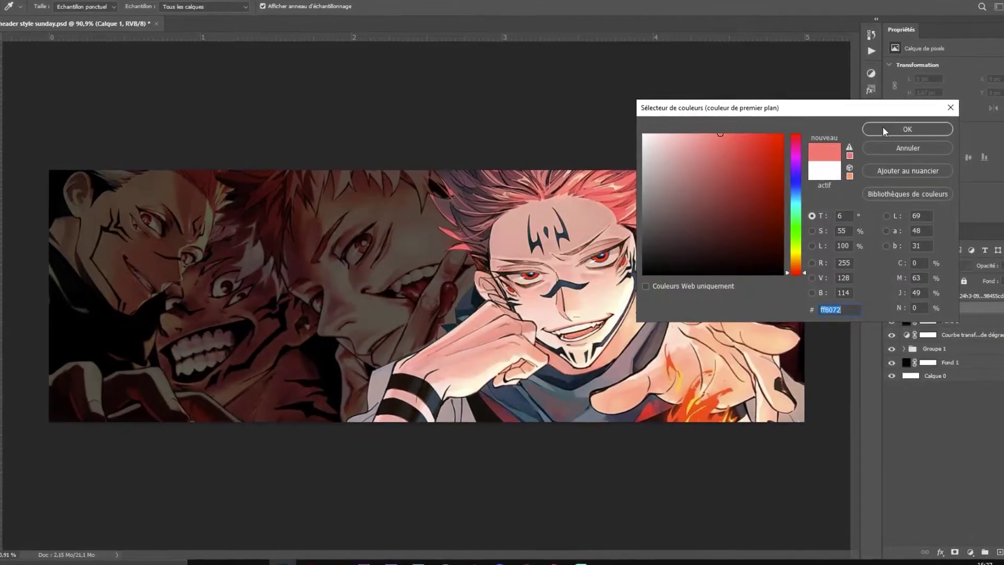
{"action": "left_click", "coordinate": [892, 134]}
- Paint soft pink glow spots over the eyes of the left, middle and upper-right faces
{"action": "mouse_move", "coordinate": [174, 236]}
{"action": "left_mouse_down"}
{"action": "mouse_move", "coordinate": [152, 235]}
{"action": "mouse_move", "coordinate": [165, 227]}
{"action": "left_mouse_up"}
{"action": "left_click", "coordinate": [158, 223]}
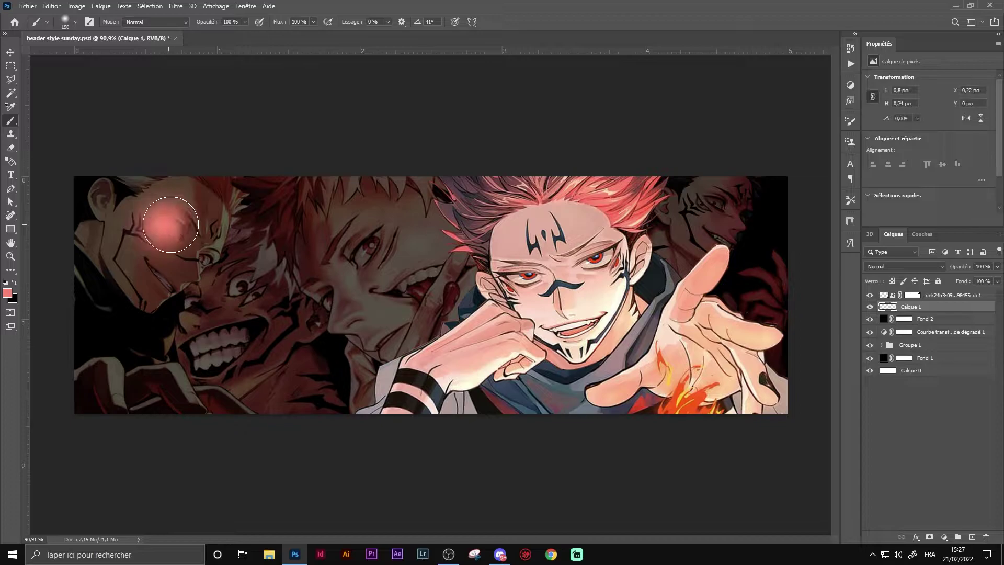
{"action": "left_click", "coordinate": [198, 256]}
{"action": "left_click", "coordinate": [241, 285]}
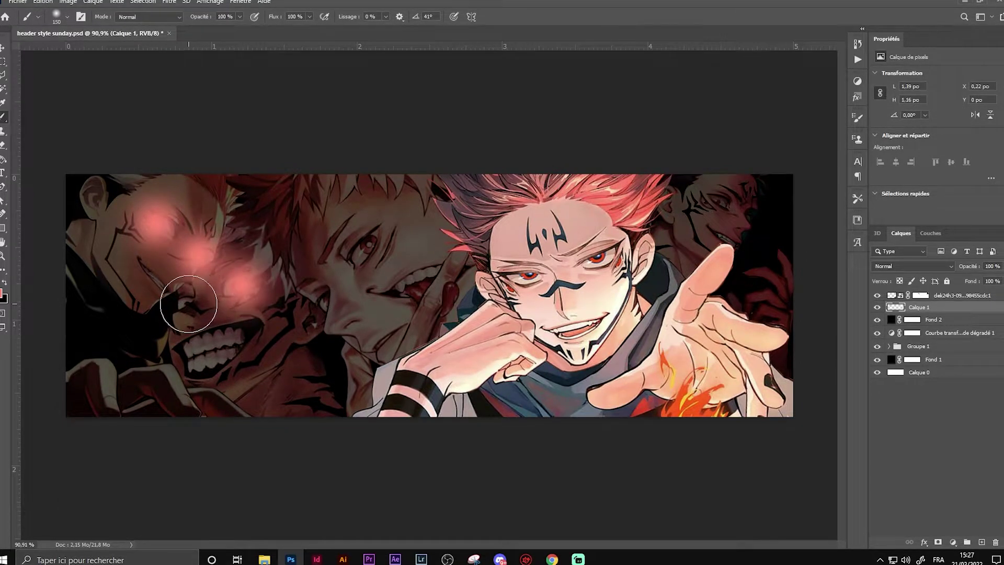
{"action": "left_click", "coordinate": [187, 305]}
{"action": "left_click", "coordinate": [360, 238]}
{"action": "left_click", "coordinate": [325, 290]}
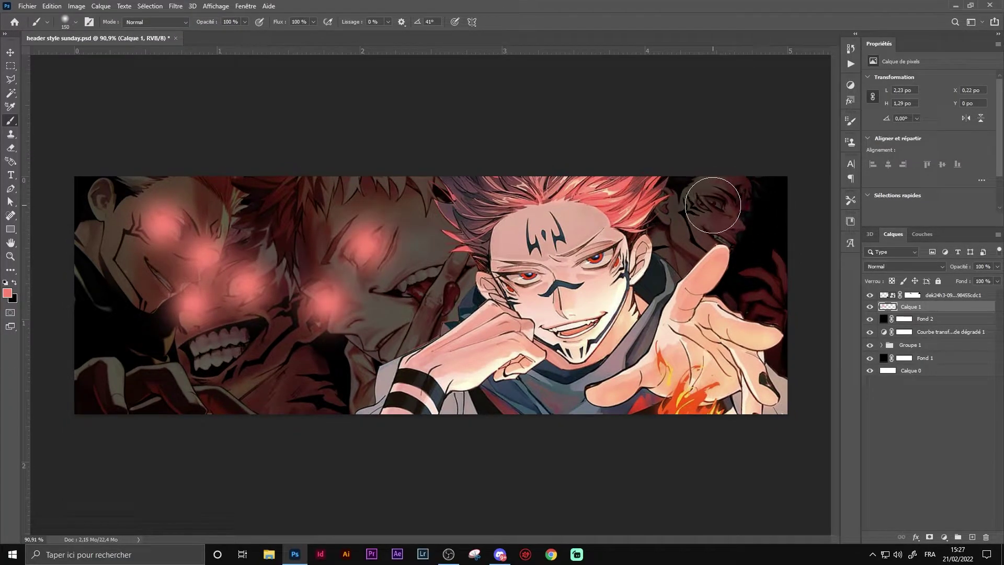
{"action": "left_click", "coordinate": [726, 206]}
{"action": "key", "text": "ctrl+1"}
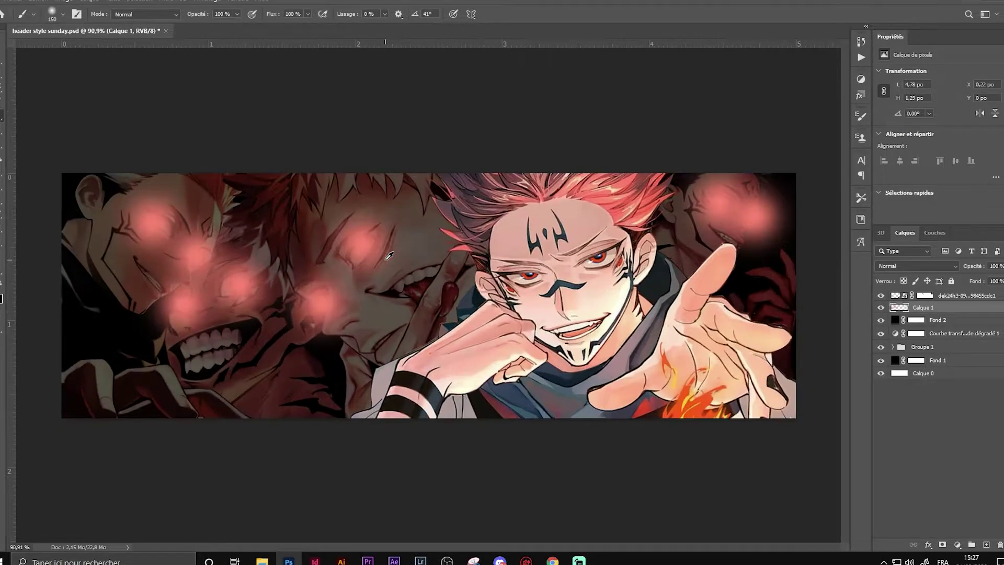
{"action": "key", "text": "ctrl+0"}
- Blend the glow layer in Densité couleur - at 67% opacity
{"action": "left_click", "coordinate": [883, 265]}
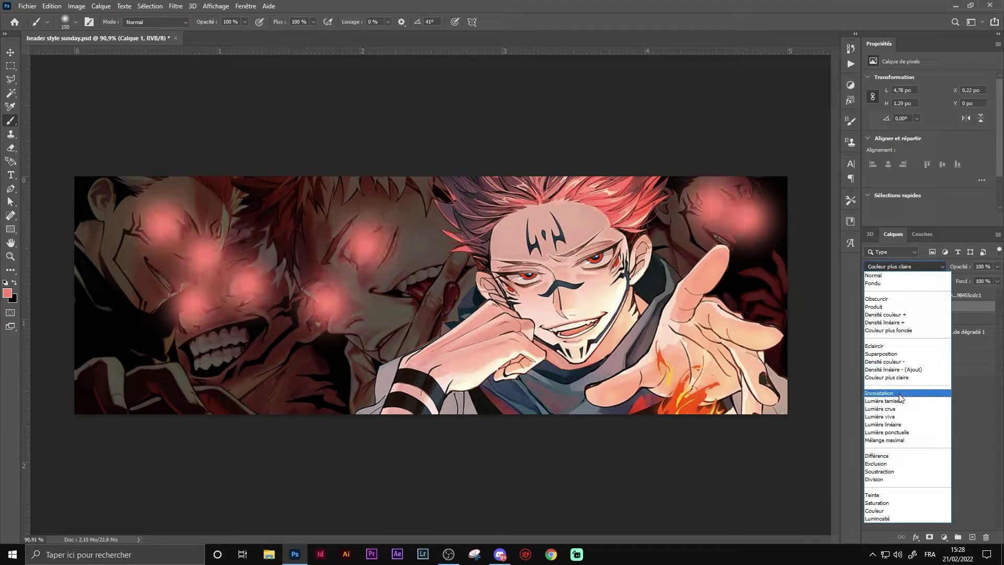
{"action": "left_click", "coordinate": [889, 362]}
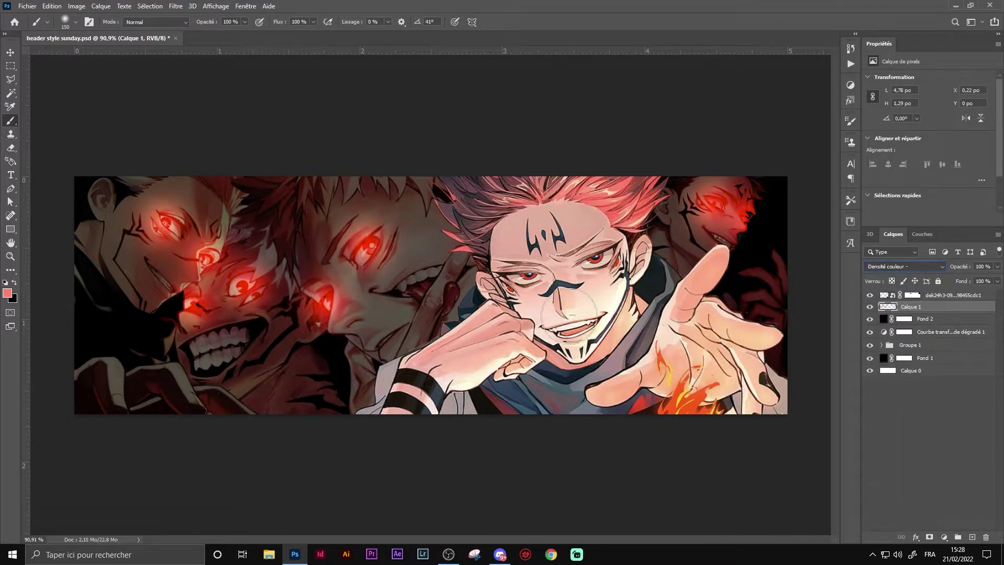
{"action": "left_click", "coordinate": [9, 52]}
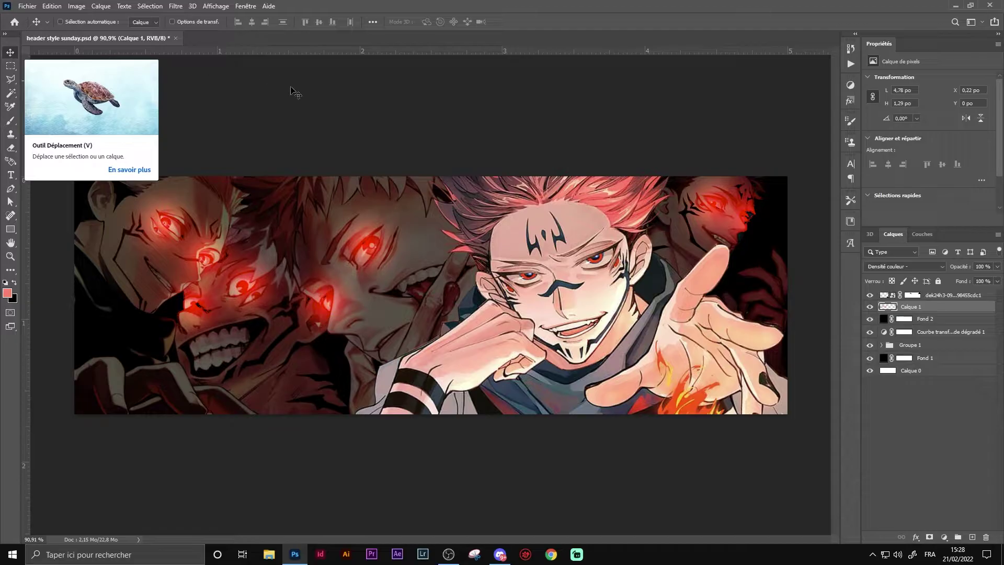
{"action": "left_click", "coordinate": [997, 266]}
{"action": "left_click", "coordinate": [974, 280]}
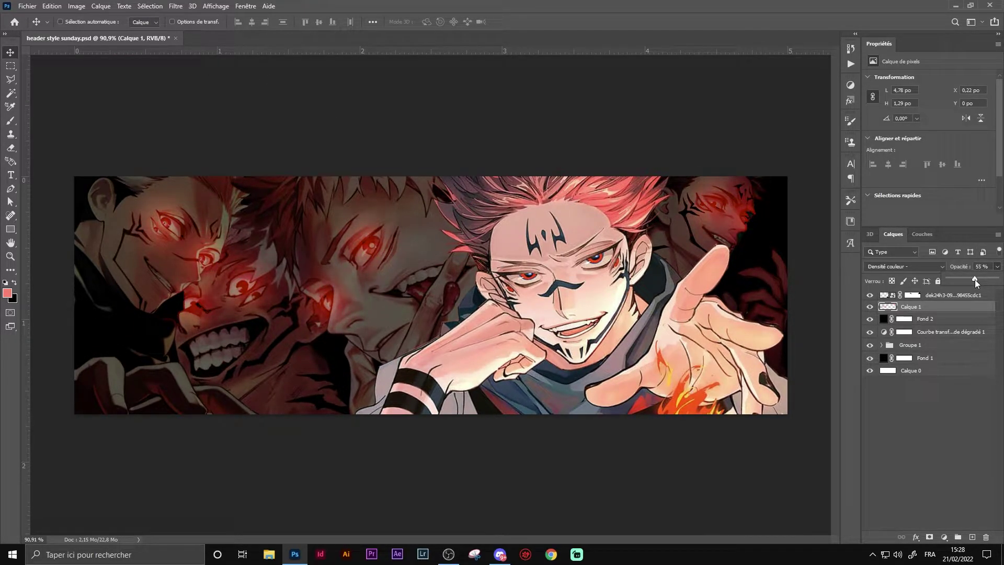
{"action": "left_click_drag", "start_coordinate": [975, 279], "coordinate": [981, 279]}
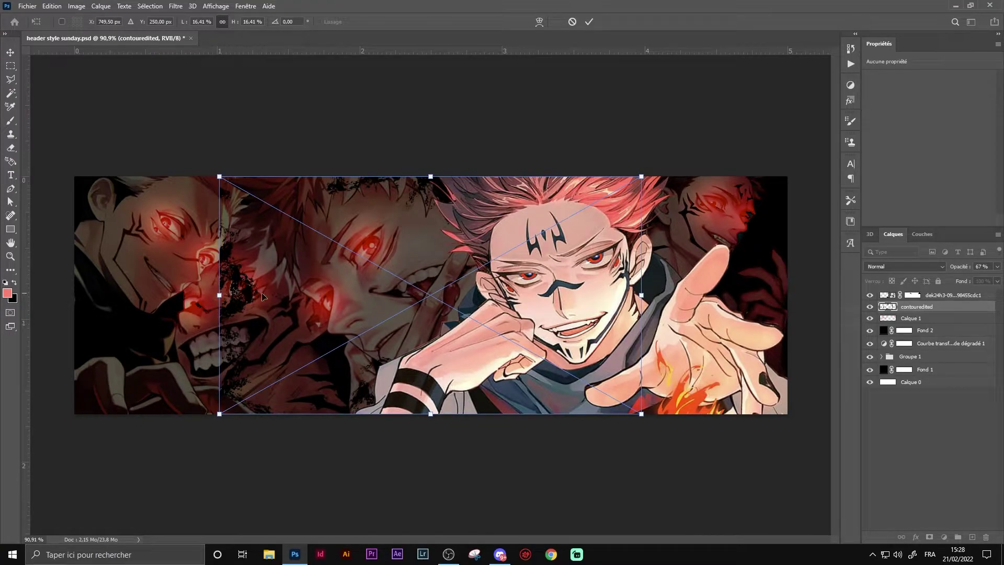
- Stretch the contouredited texture out to both banner edges and save the document
{"action": "mouse_move", "coordinate": [219, 298]}
{"action": "left_mouse_down"}
{"action": "mouse_move", "coordinate": [220, 313]}
{"action": "mouse_move", "coordinate": [216, 296]}
{"action": "left_mouse_up"}
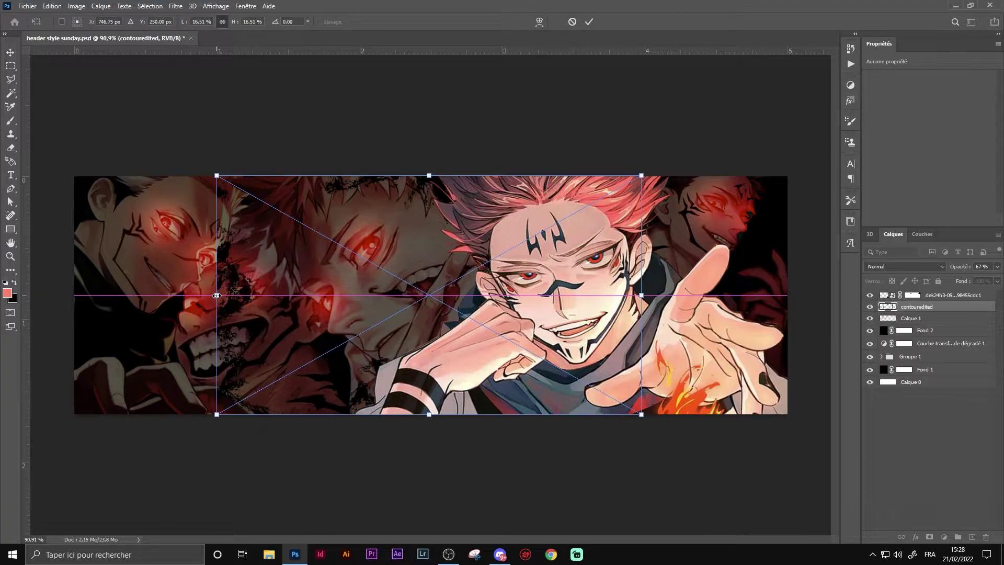
{"action": "left_click_drag", "start_coordinate": [228, 295], "coordinate": [213, 298]}
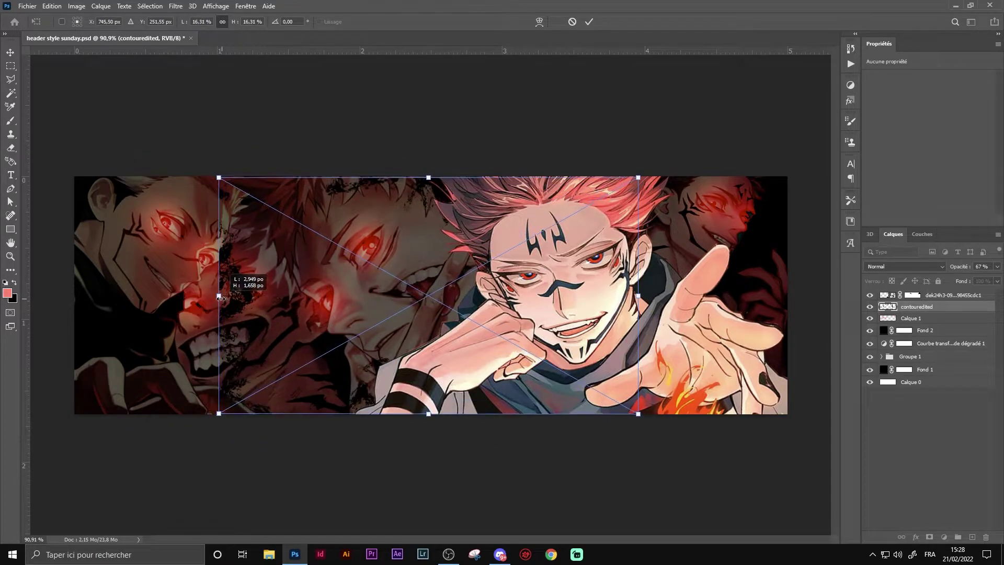
{"action": "left_click_drag", "start_coordinate": [214, 298], "coordinate": [208, 298]}
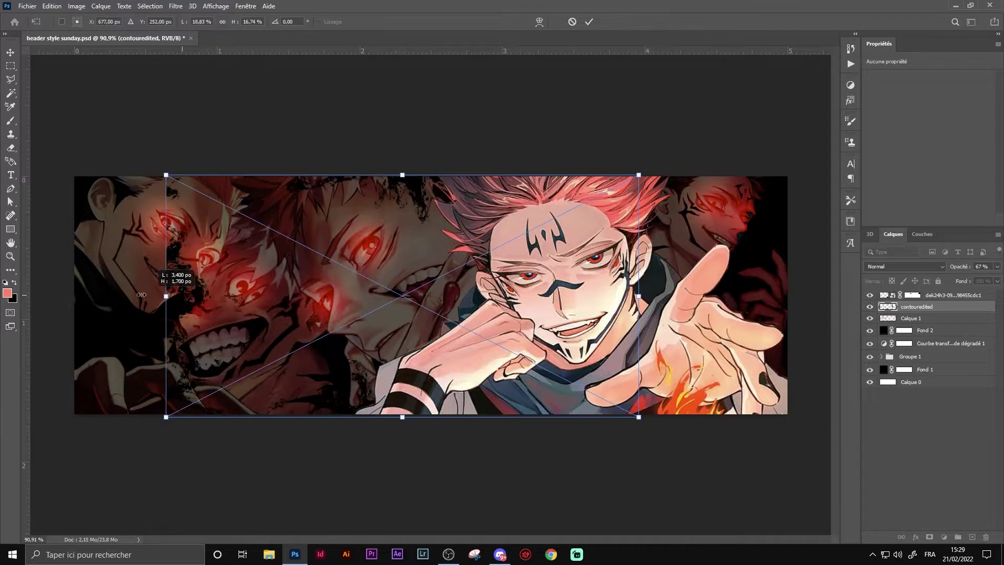
{"action": "left_click_drag", "start_coordinate": [208, 295], "coordinate": [74, 296]}
{"action": "left_click_drag", "start_coordinate": [638, 295], "coordinate": [791, 296]}
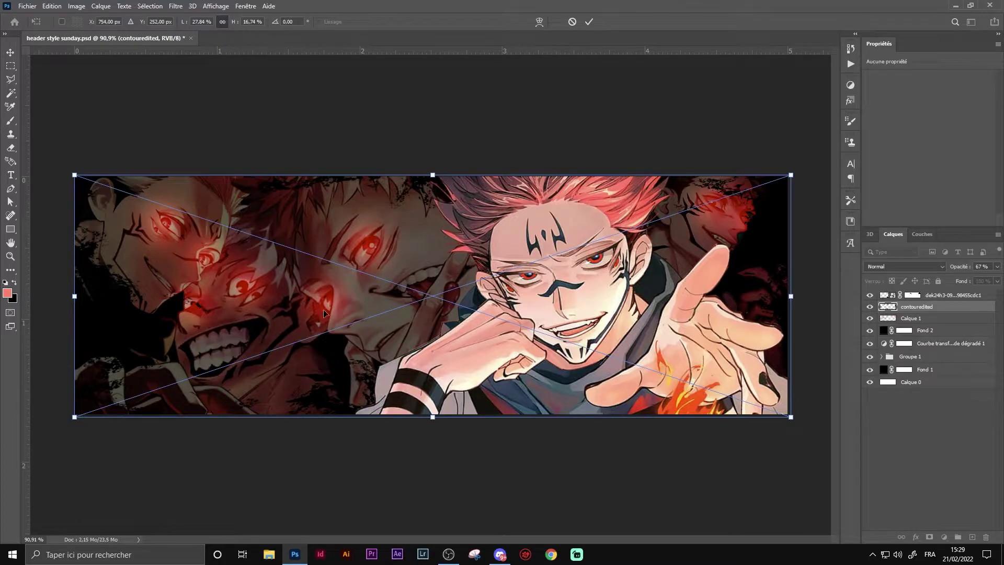
{"action": "key", "text": "Return"}
{"action": "key", "text": "ctrl+s"}
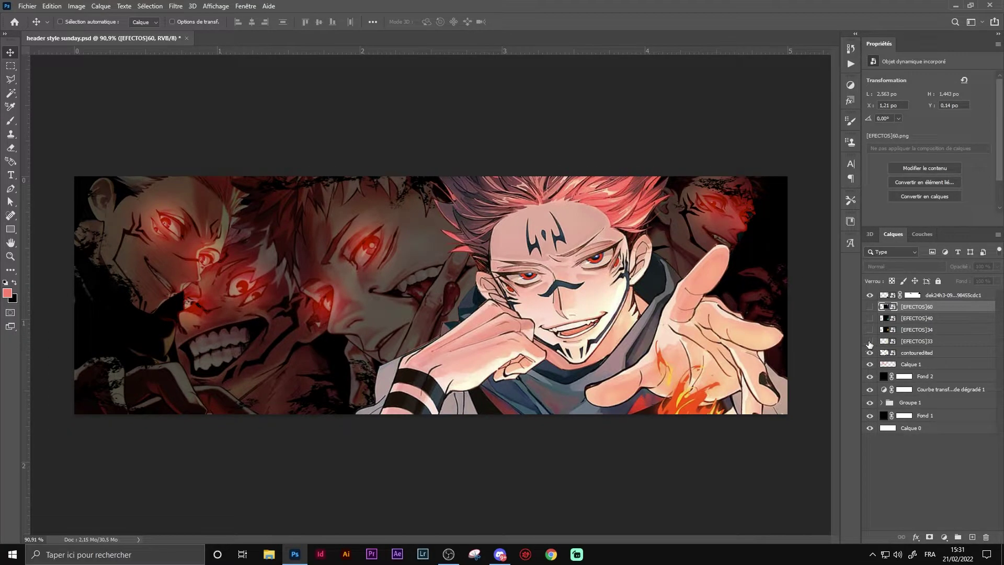
- Show the [EFECTOS]33 orange lightning, then narrow, rotate and reposition it
{"action": "left_click", "coordinate": [869, 341]}
{"action": "left_click", "coordinate": [916, 341]}
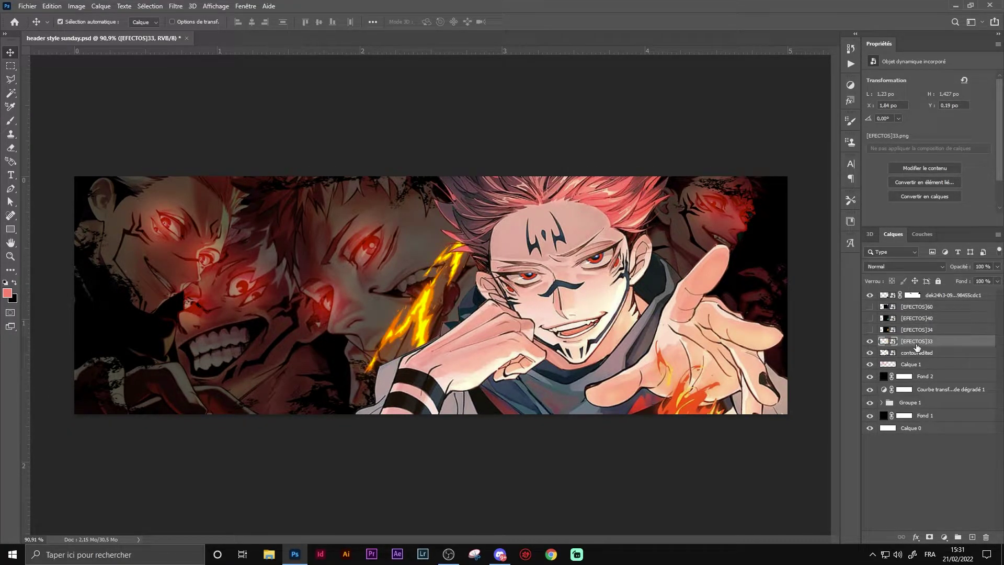
{"action": "key", "text": "ctrl+t"}
{"action": "mouse_move", "coordinate": [960, 306]}
{"action": "left_mouse_down"}
{"action": "mouse_move", "coordinate": [795, 296]}
{"action": "mouse_move", "coordinate": [802, 223]}
{"action": "mouse_move", "coordinate": [764, 110]}
{"action": "left_mouse_up"}
{"action": "mouse_move", "coordinate": [570, 273]}
{"action": "left_mouse_down"}
{"action": "mouse_move", "coordinate": [594, 272]}
{"action": "mouse_move", "coordinate": [197, 311]}
{"action": "left_mouse_up"}
{"action": "key", "text": "Return"}
- Show the [EFECTOS]34 yellow burst, enlarge and place it, blended with Superposition
{"action": "left_click", "coordinate": [869, 330]}
{"action": "left_click", "coordinate": [907, 330]}
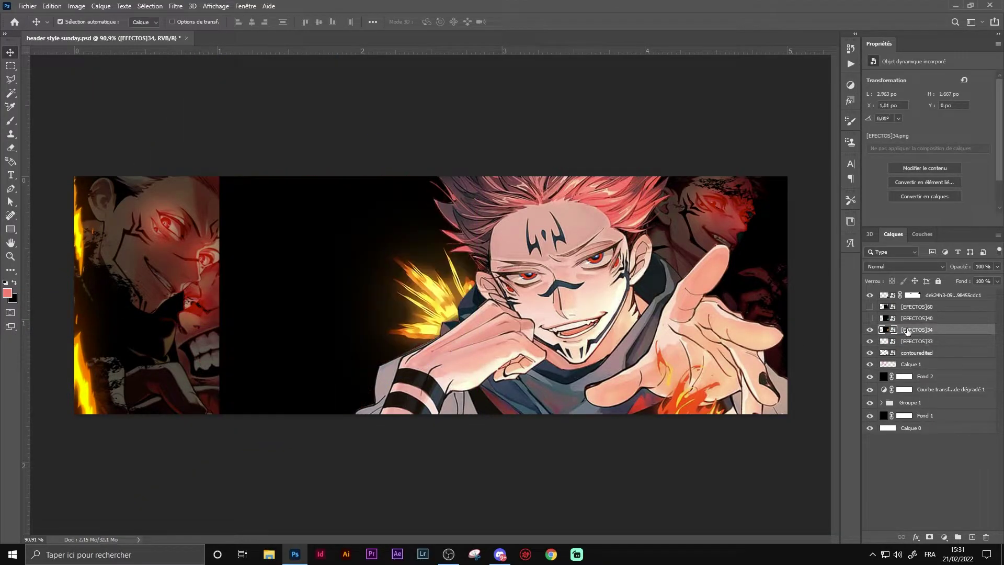
{"action": "key", "text": "ctrl+t"}
{"action": "left_click_drag", "start_coordinate": [439, 260], "coordinate": [524, 297]}
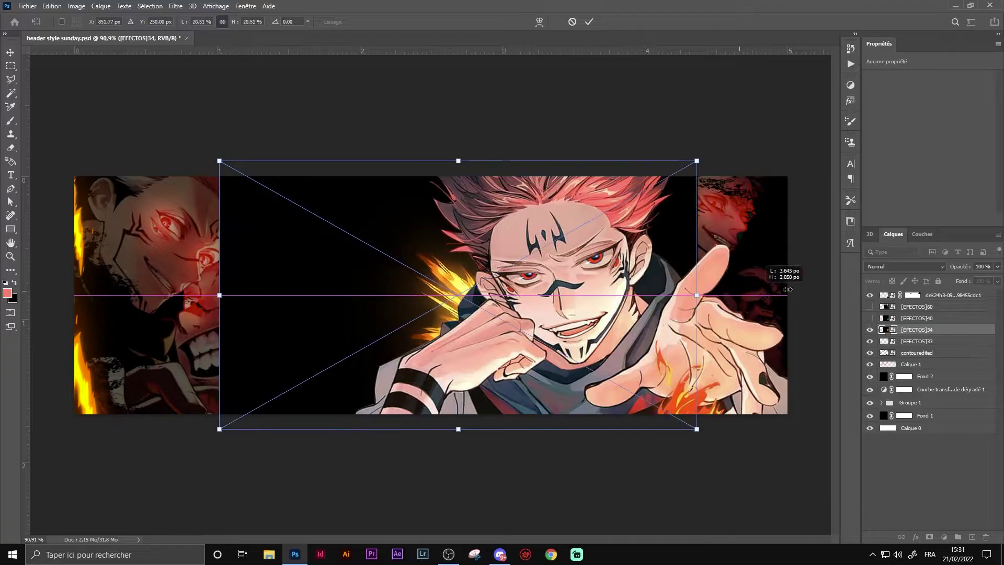
{"action": "key", "text": "Return"}
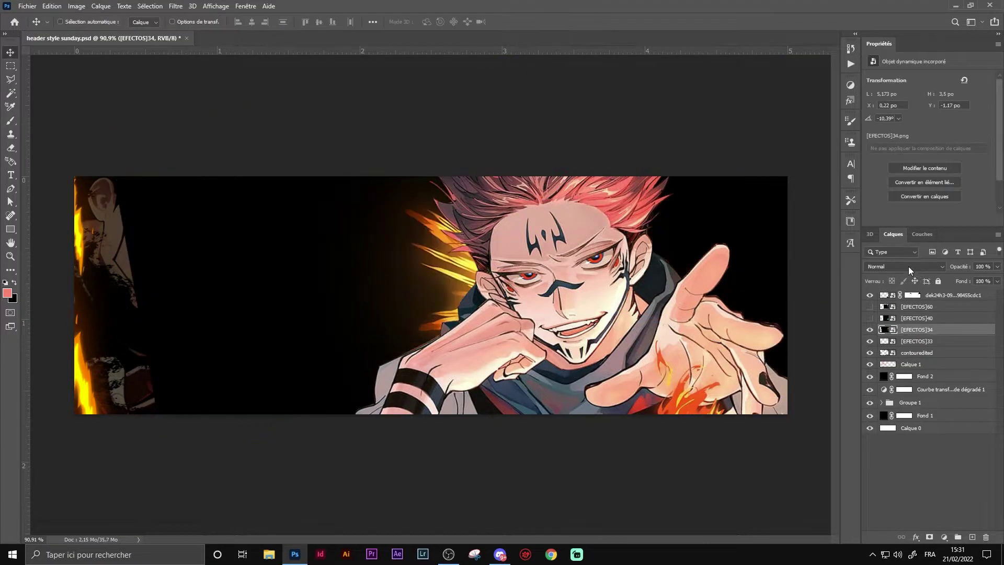
{"action": "left_click", "coordinate": [906, 266]}
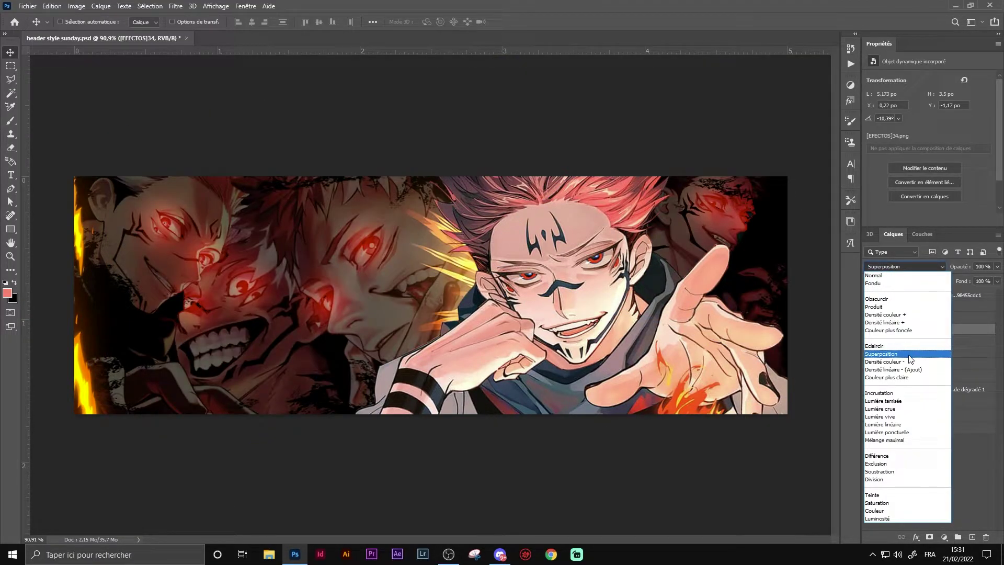
{"action": "left_click", "coordinate": [908, 354]}
- Show the blue swirl, enlarge it and move it to the banner's right side
{"action": "left_click", "coordinate": [915, 318]}
{"action": "key", "text": "ctrl+t"}
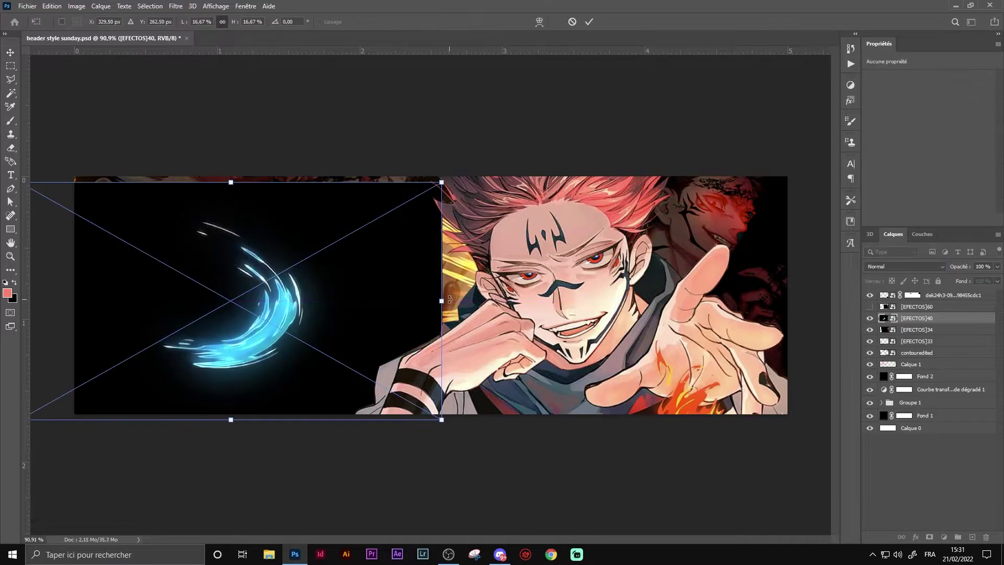
{"action": "left_click_drag", "start_coordinate": [442, 417], "coordinate": [740, 505]}
{"action": "left_click_drag", "start_coordinate": [430, 366], "coordinate": [770, 371]}
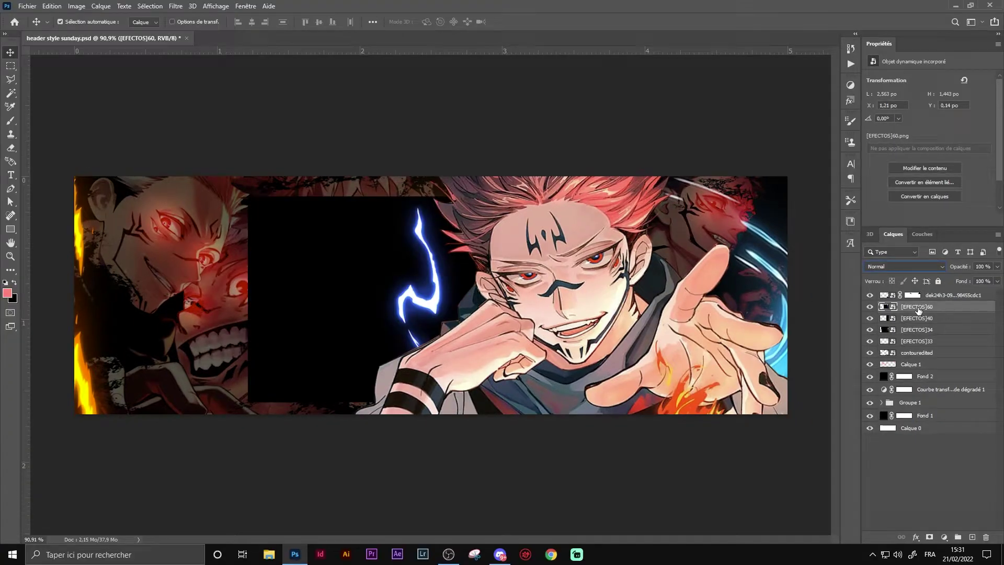
- Rotate the [EFECTOS]60 blue streak into place at right, blended with Superposition
{"action": "key", "text": "ctrl+t"}
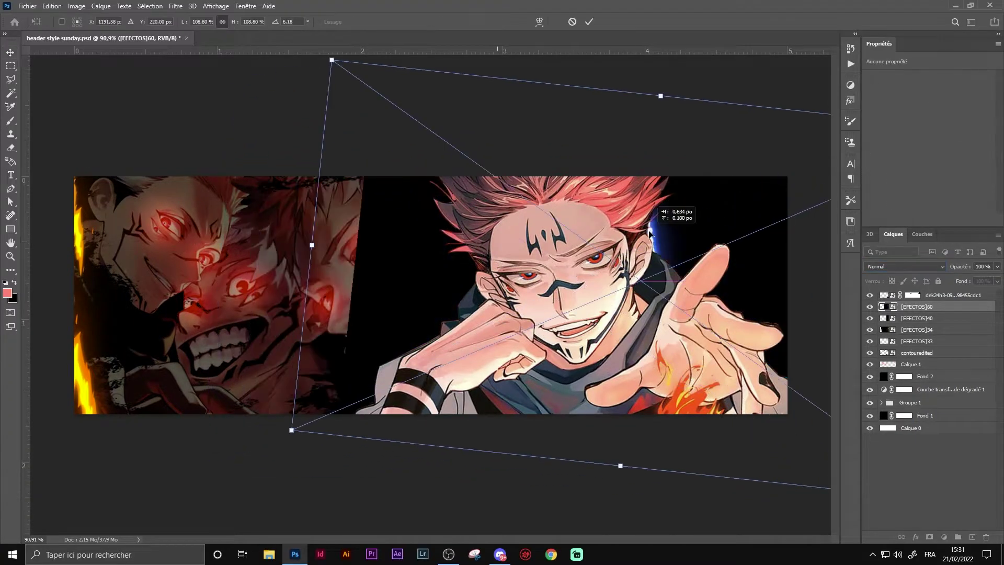
{"action": "left_click_drag", "start_coordinate": [559, 218], "coordinate": [657, 231]}
{"action": "key", "text": "Return"}
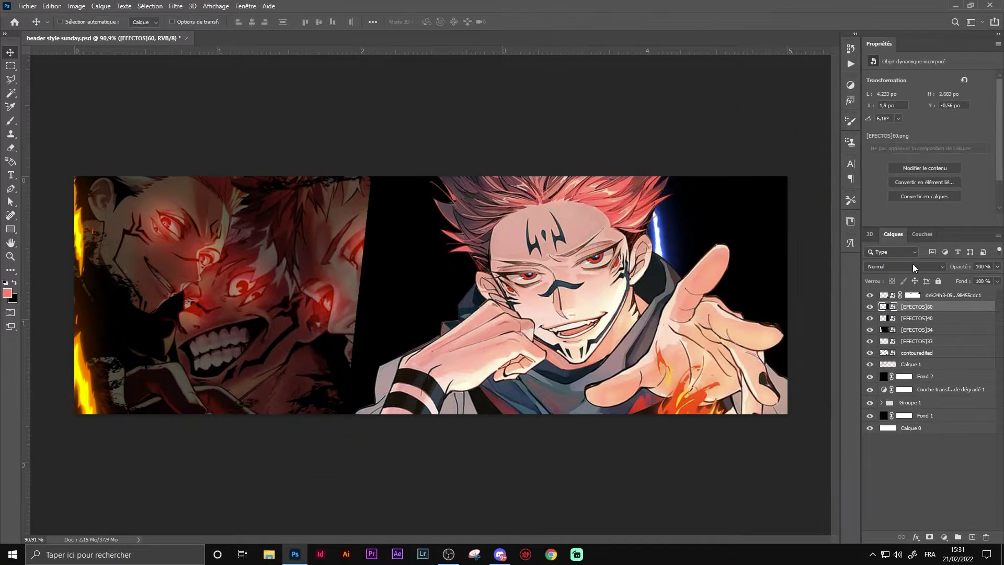
{"action": "left_click", "coordinate": [905, 266]}
{"action": "left_click", "coordinate": [899, 374]}
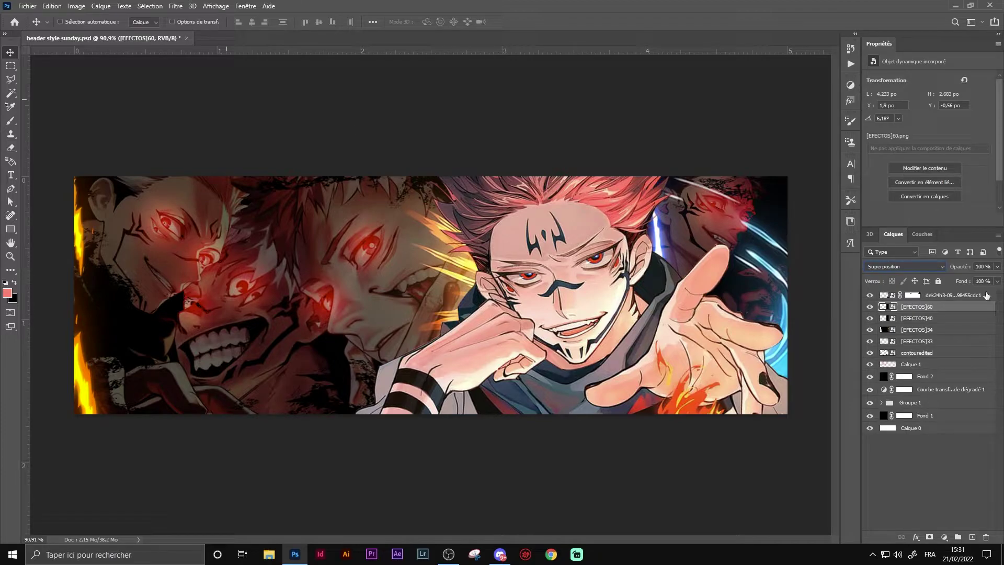
{"action": "left_click", "coordinate": [955, 318]}
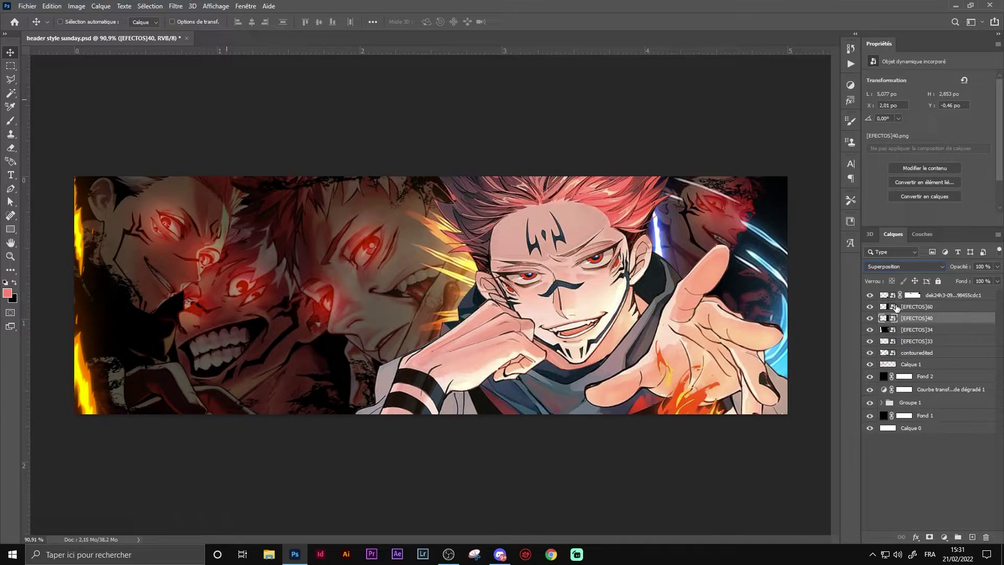
{"action": "left_click", "coordinate": [940, 309]}
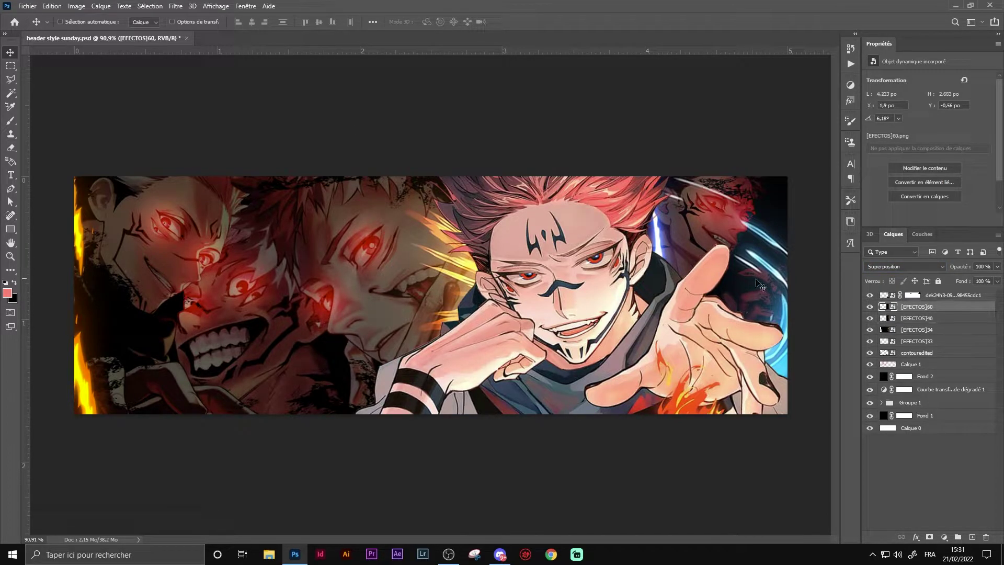
{"action": "left_click", "coordinate": [923, 333], "text": "shift"}
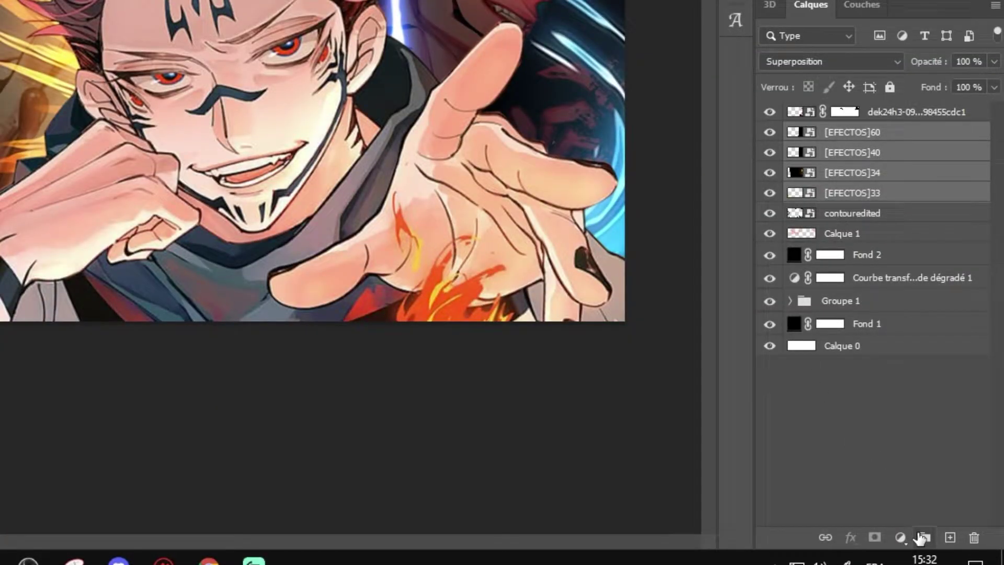
- Add a Noir et blanc adjustment layer clipped to the Groupe 2 collage
{"action": "left_click", "coordinate": [922, 537]}
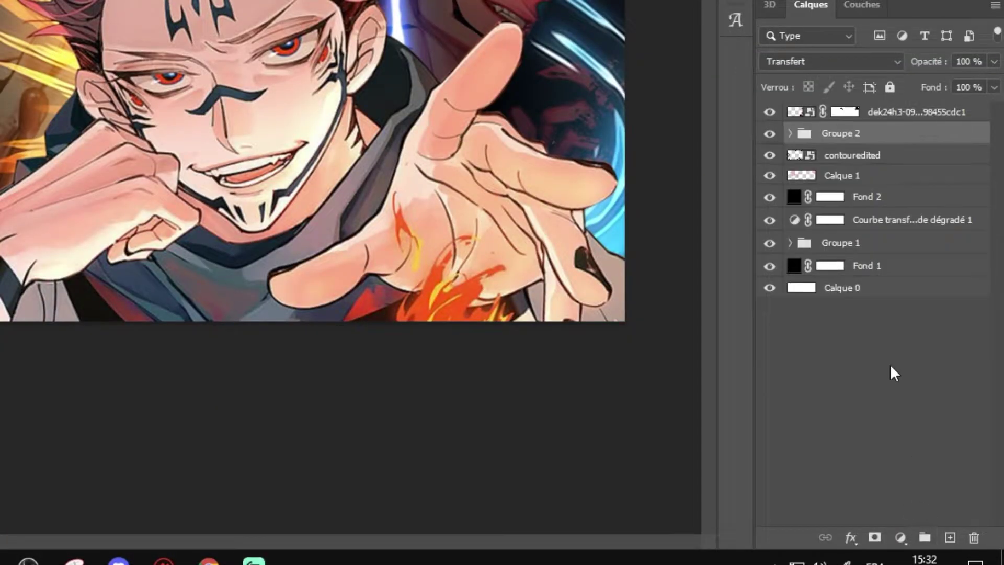
{"action": "left_click", "coordinate": [899, 538]}
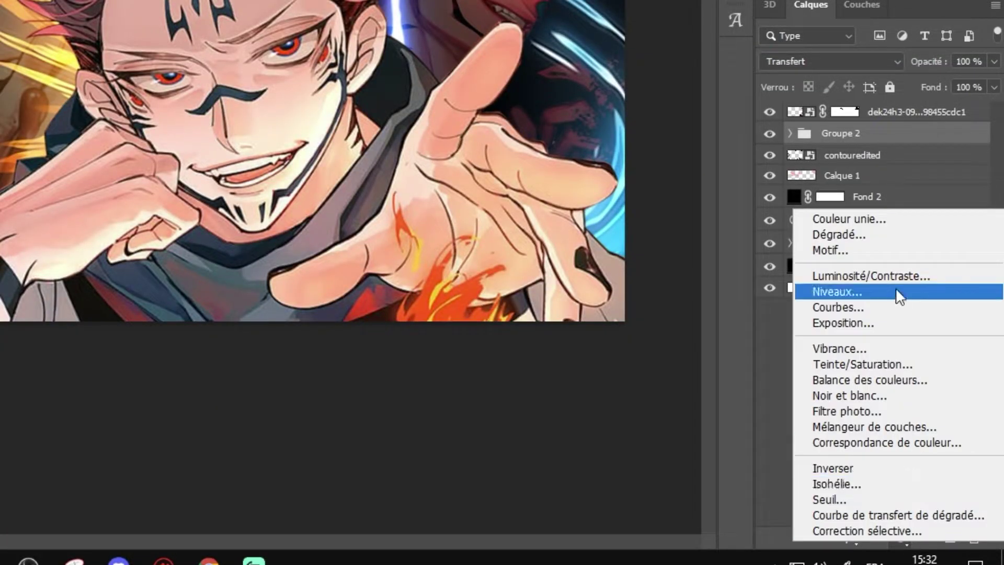
{"action": "left_click", "coordinate": [901, 349]}
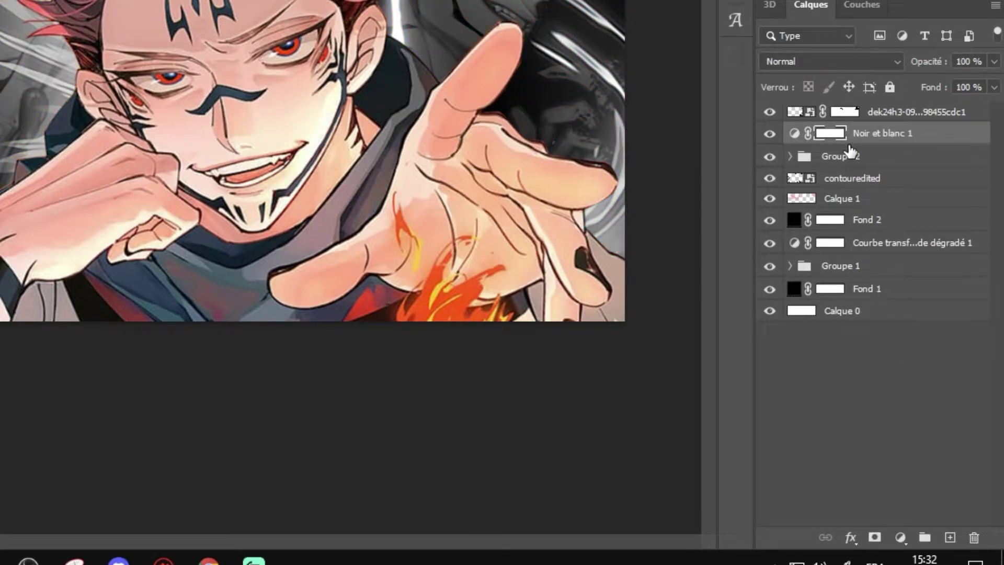
{"action": "left_click_drag", "start_coordinate": [850, 148], "coordinate": [831, 144]}
{"action": "left_click", "coordinate": [831, 144], "text": "alt"}
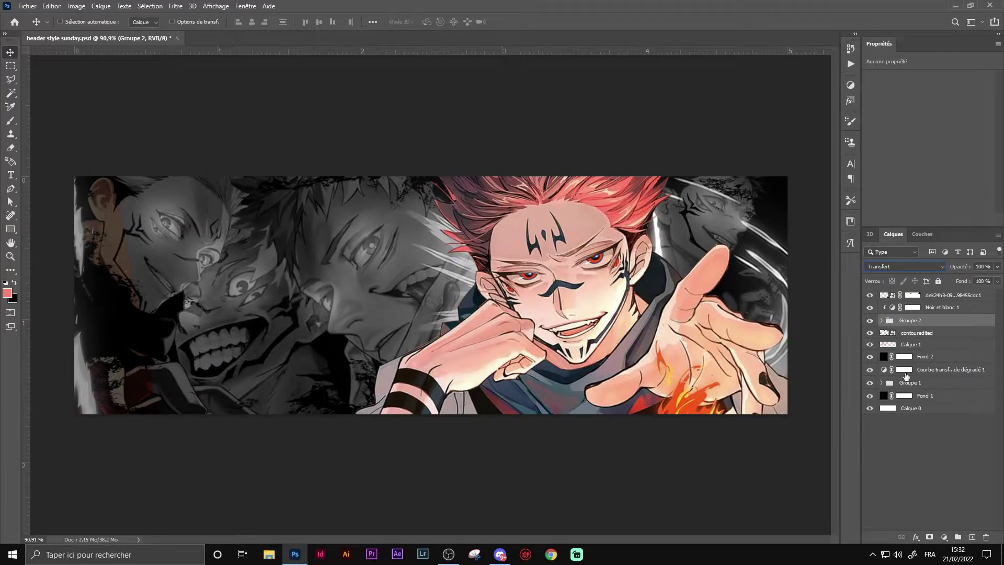
- Change Groupe 2's blend mode so the red glowing eyes show through
{"action": "left_click", "coordinate": [896, 266]}
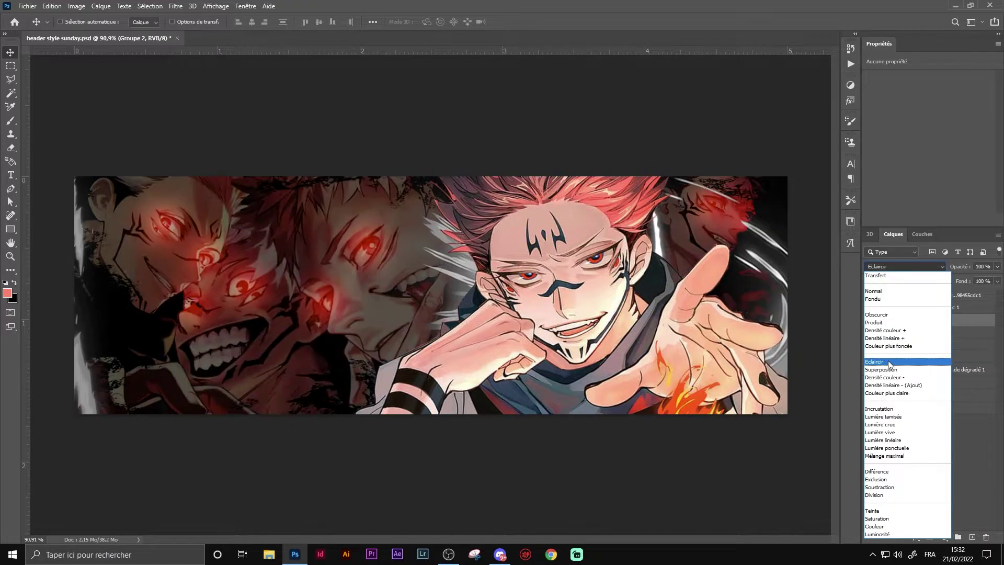
{"action": "left_click", "coordinate": [889, 370]}
{"action": "left_click", "coordinate": [936, 308]}
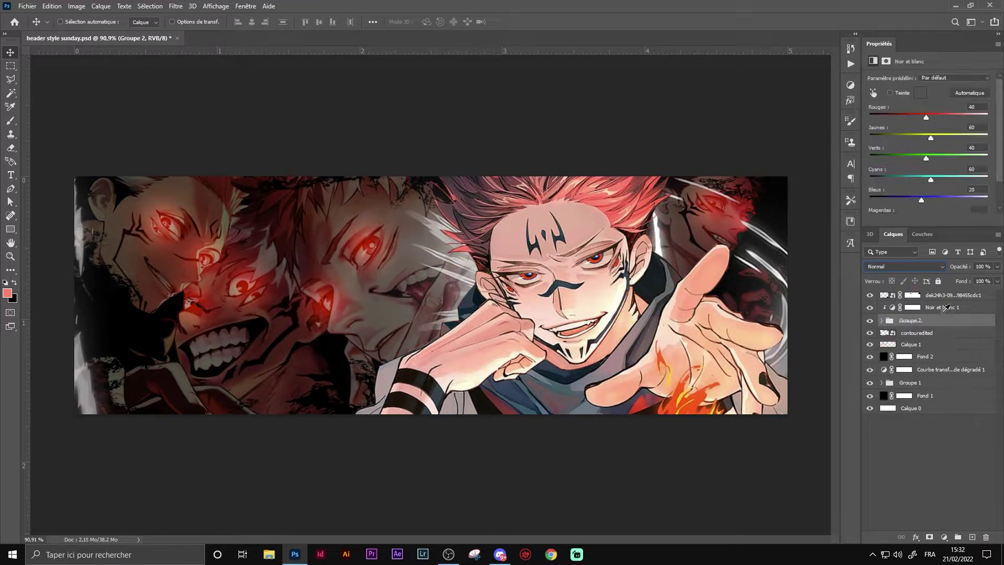
{"action": "left_click", "coordinate": [944, 538]}
- Add a Fond 3 solid fill in Incrustation mode, recoloured to deeper red #fb4420
{"action": "left_click", "coordinate": [915, 352]}
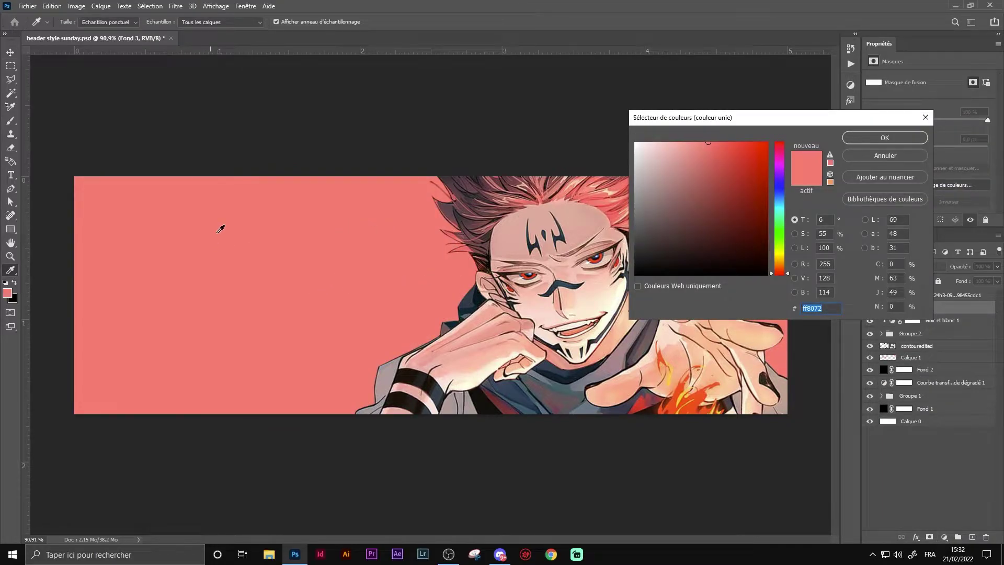
{"action": "left_click", "coordinate": [868, 137]}
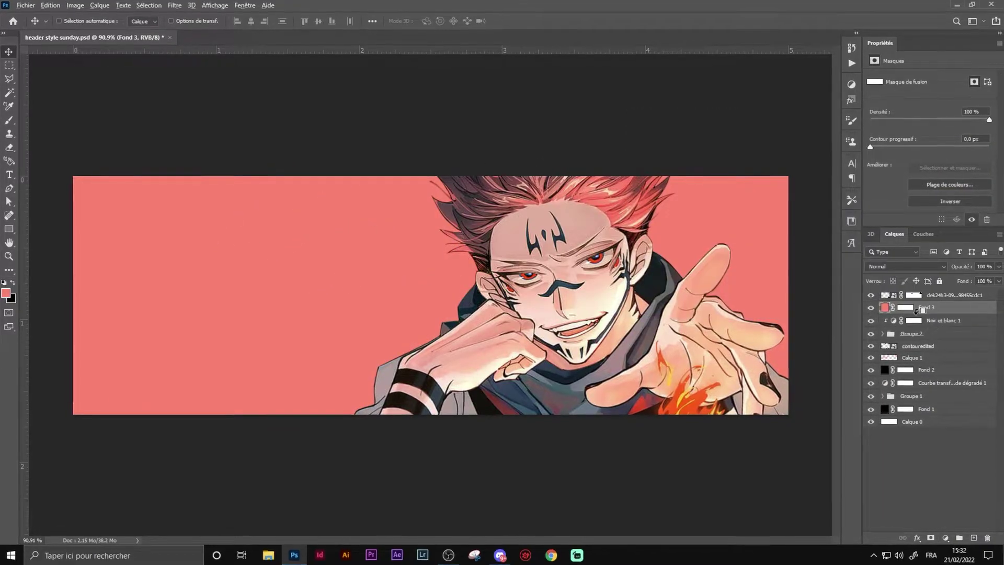
{"action": "left_click", "coordinate": [889, 265]}
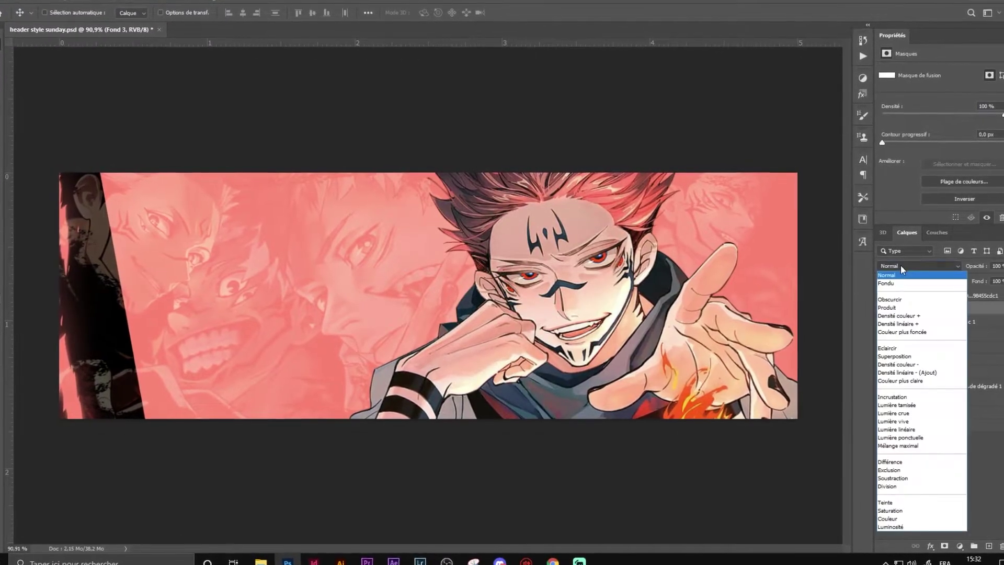
{"action": "left_click", "coordinate": [886, 395]}
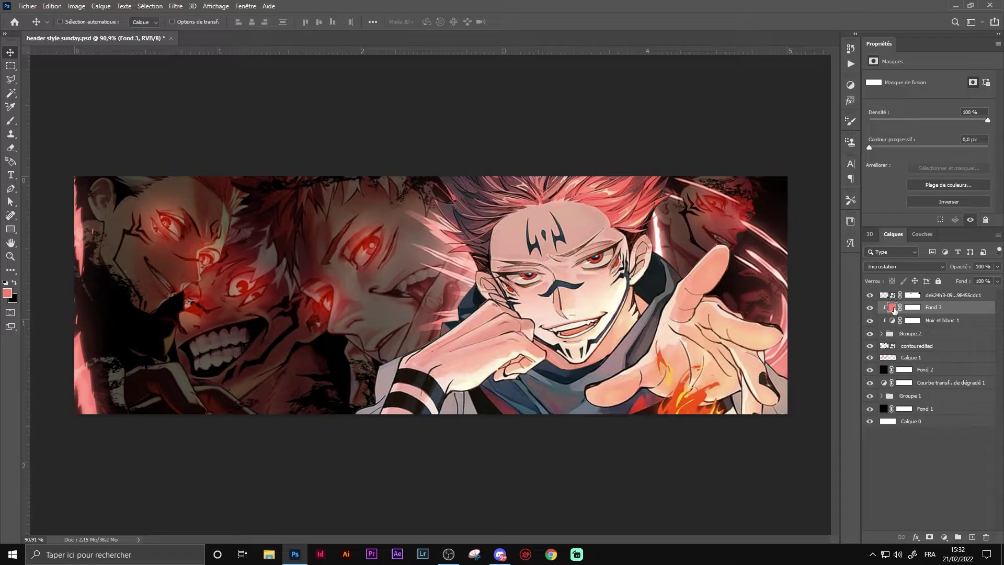
{"action": "double_click", "coordinate": [892, 308]}
{"action": "mouse_move", "coordinate": [778, 145]}
{"action": "left_mouse_down"}
{"action": "mouse_move", "coordinate": [780, 287]}
{"action": "mouse_move", "coordinate": [777, 272]}
{"action": "left_mouse_up"}
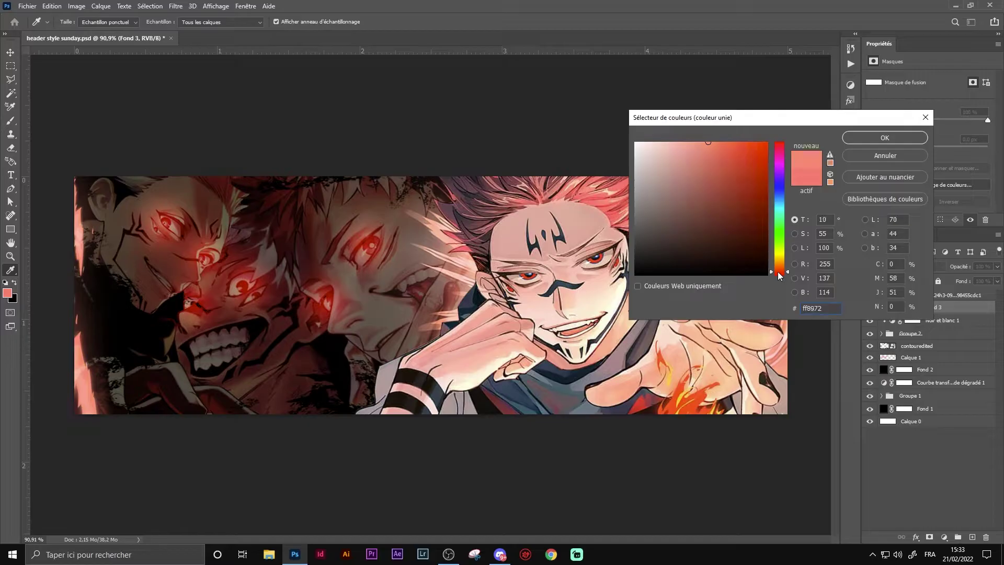
{"action": "left_click_drag", "start_coordinate": [746, 187], "coordinate": [752, 145]}
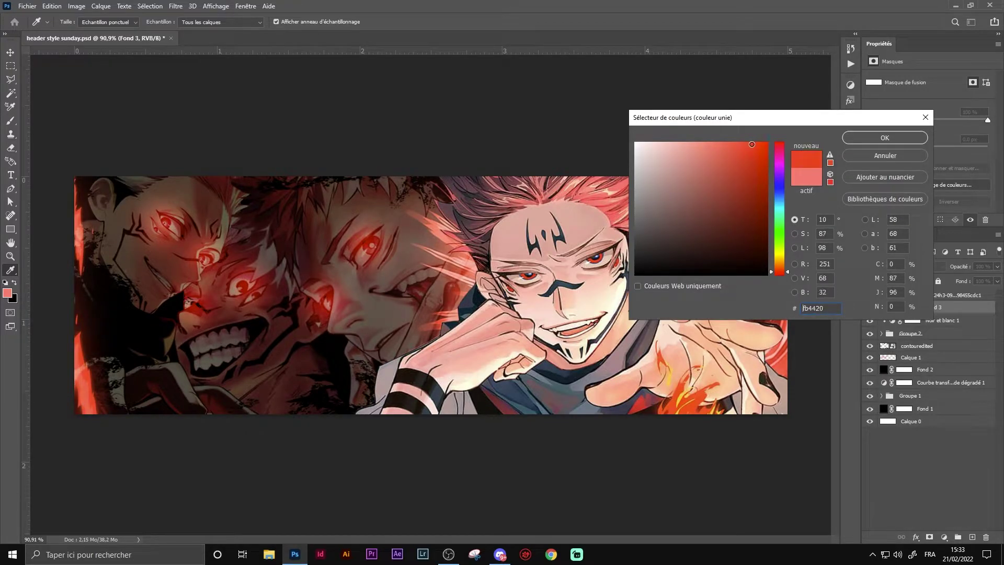
{"action": "left_click", "coordinate": [885, 137]}
- Type a Sukuna title in the Ancient blackletter font on the header's left side
{"action": "key", "text": "v"}
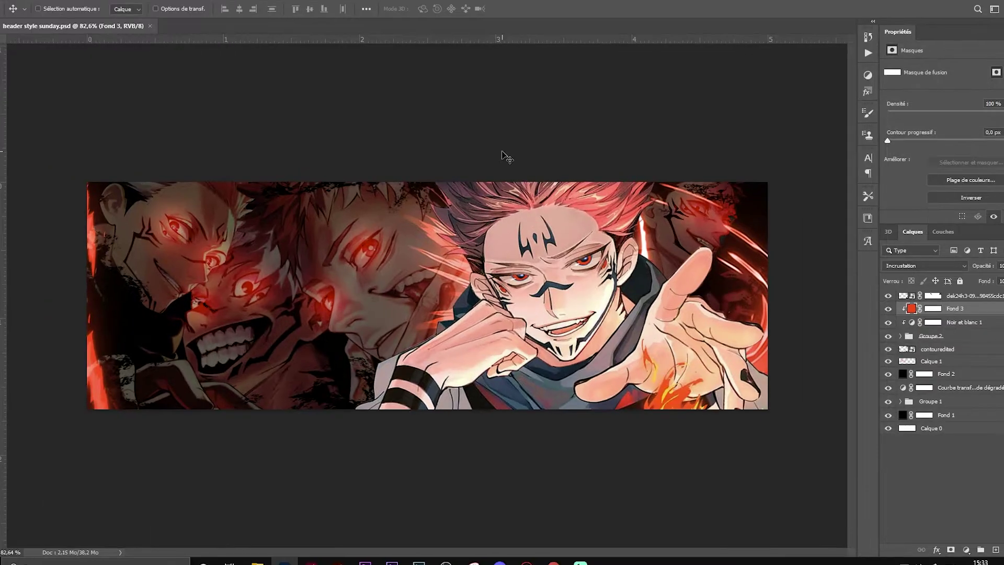
{"action": "key", "text": "t"}
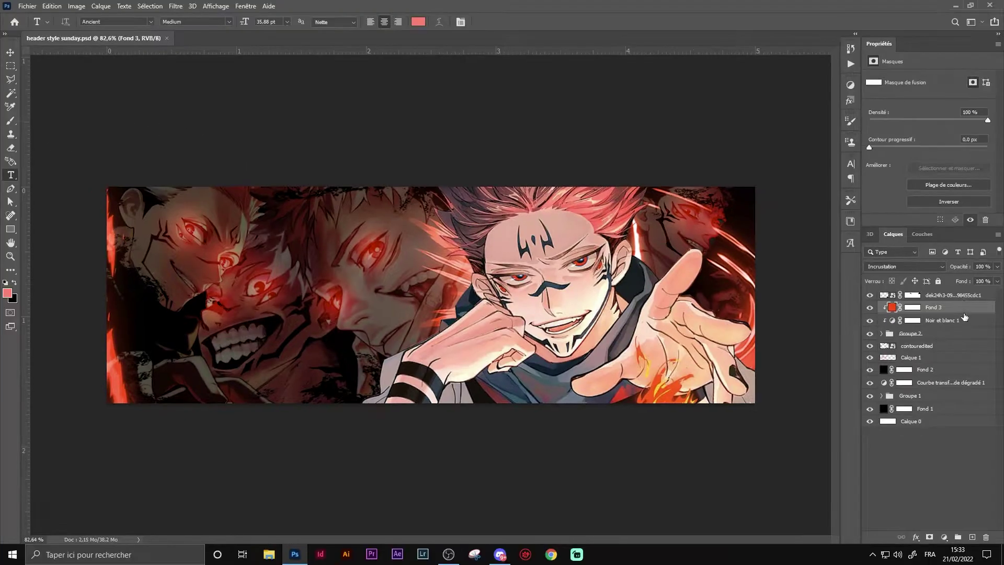
{"action": "left_click", "coordinate": [945, 296]}
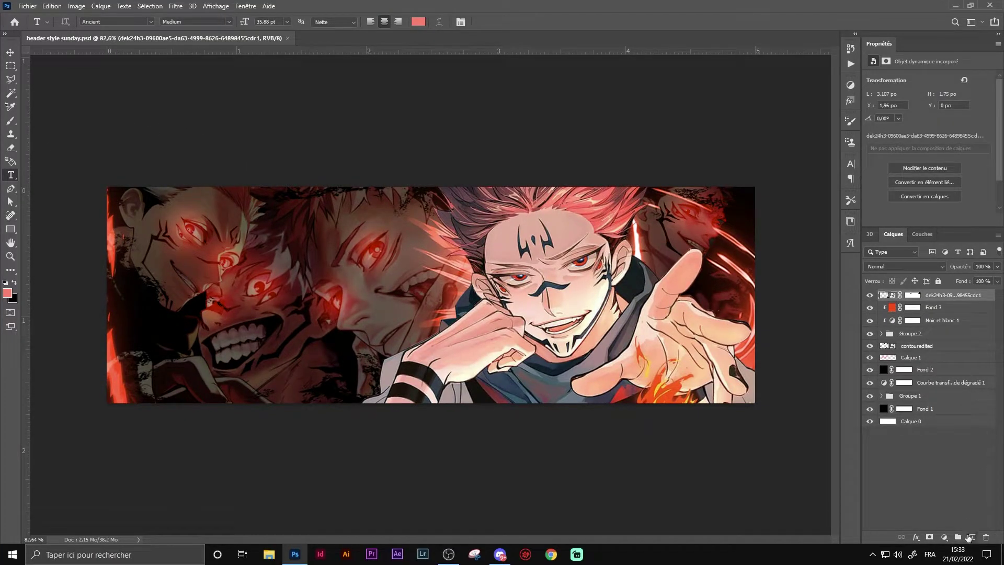
{"action": "left_click", "coordinate": [971, 537]}
{"action": "key", "text": "ctrl+v"}
{"action": "left_click", "coordinate": [272, 281]}
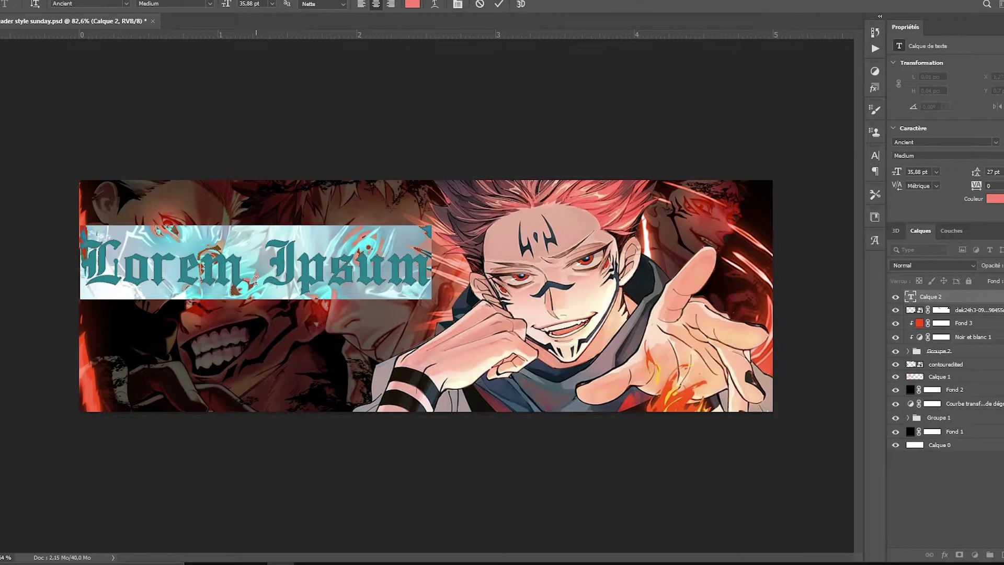
{"action": "key", "text": "BackSpace"}
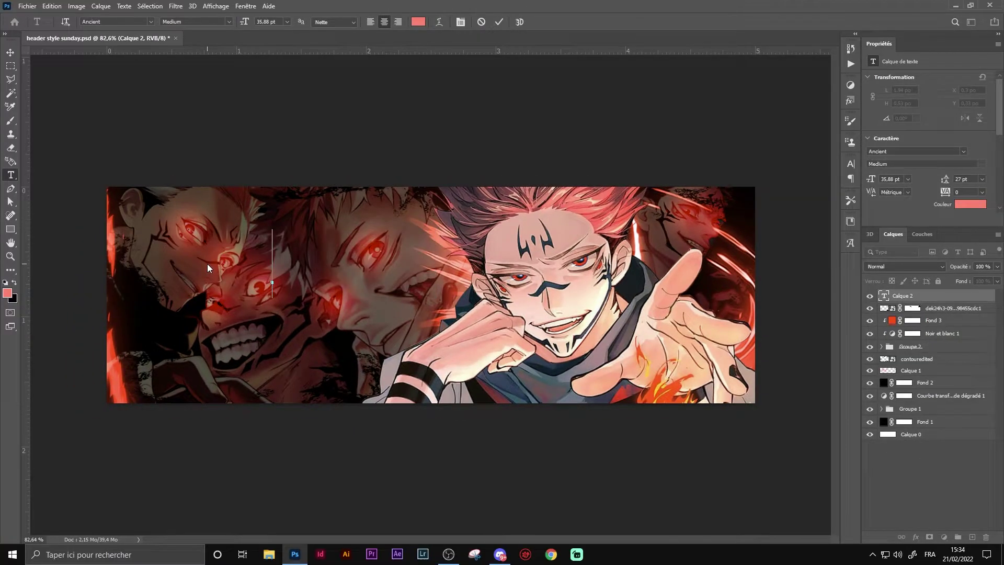
{"action": "type", "text": "S"}
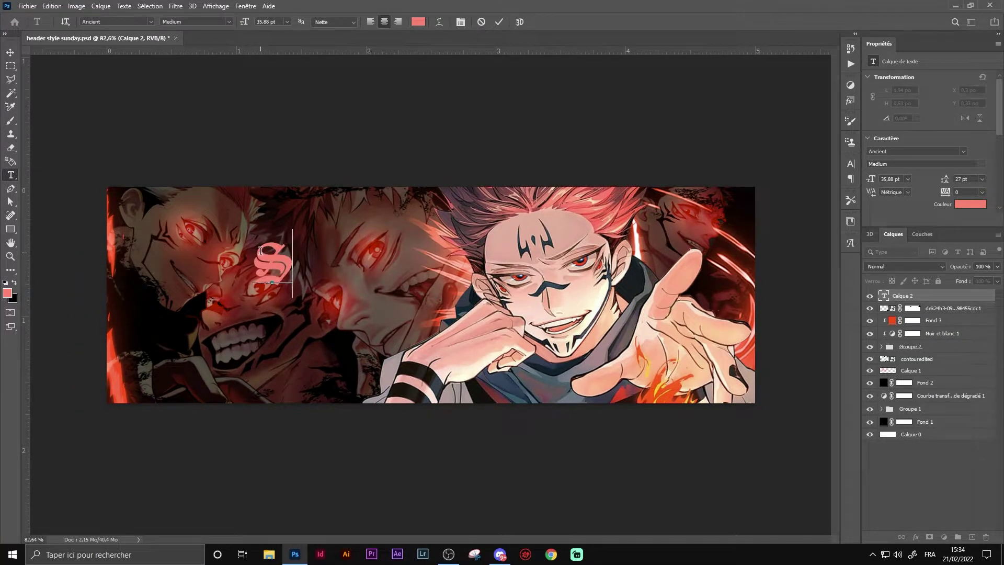
{"action": "type", "text": "u"}
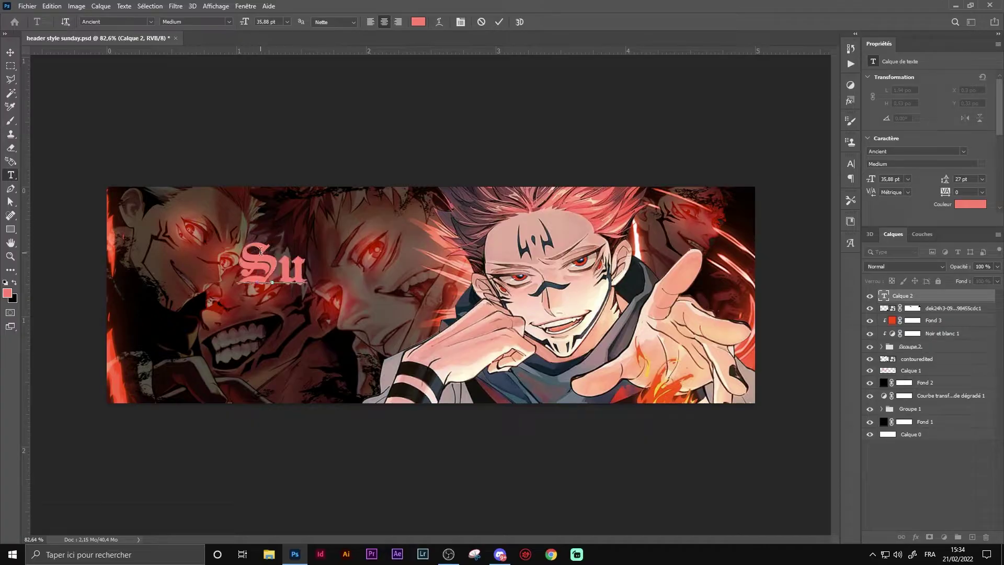
{"action": "type", "text": "nu"}
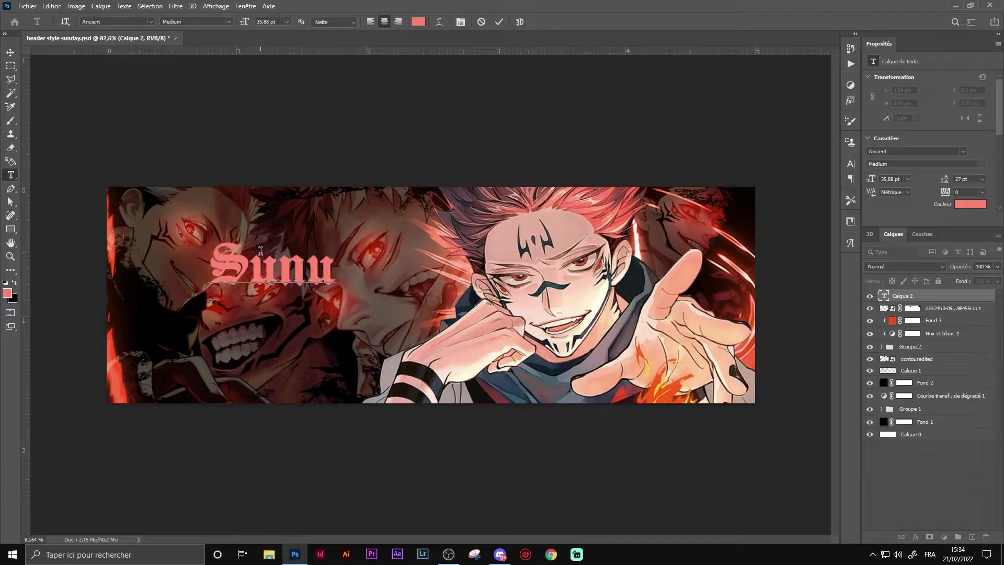
{"action": "key", "text": "BackSpace"}
{"action": "key", "text": "BackSpace"}
{"action": "type", "text": "kuna"}
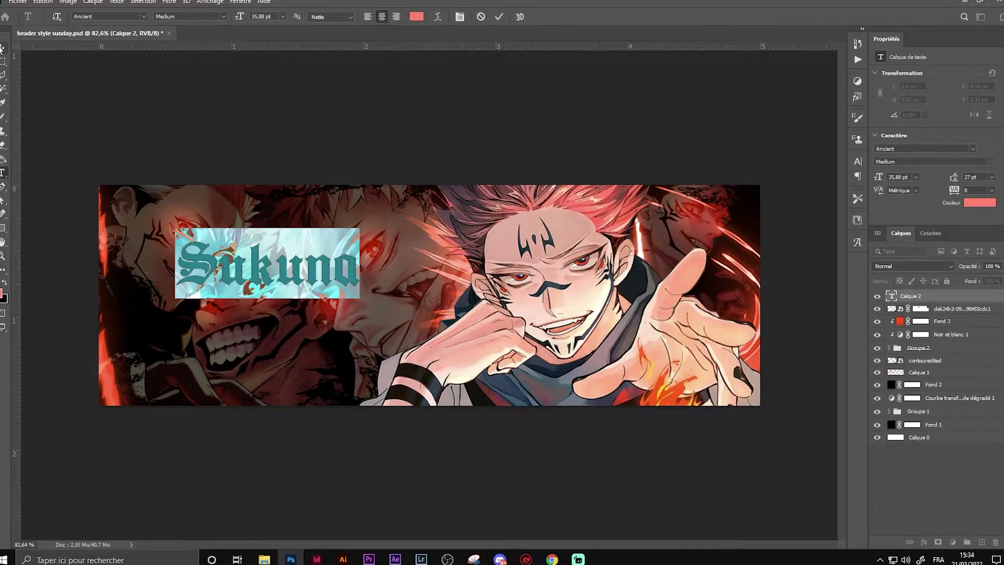
{"action": "left_click_drag", "start_coordinate": [220, 261], "coordinate": [192, 260]}
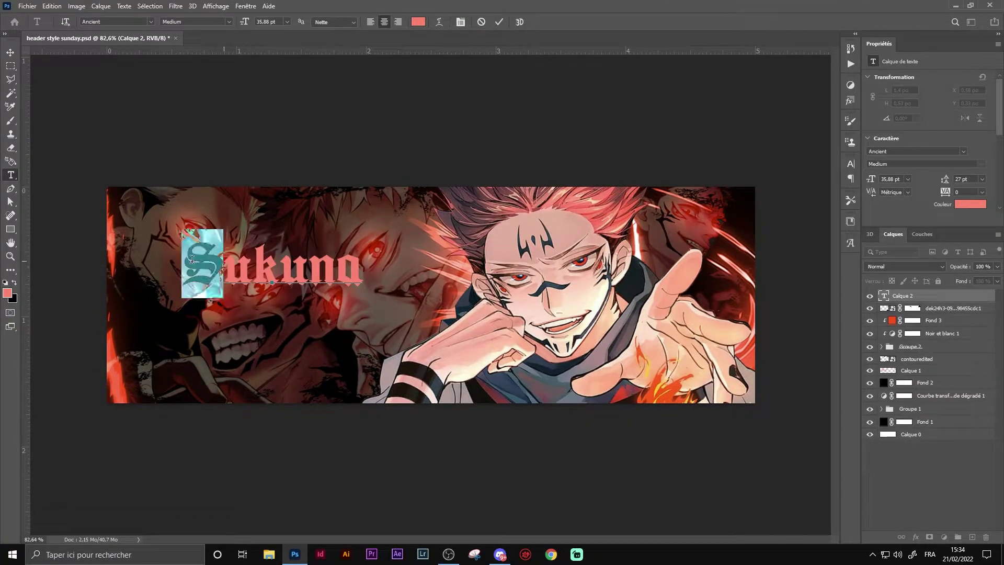
- Scale the Sukuna title up across the left side of the header
{"action": "left_click", "coordinate": [13, 54]}
{"action": "key", "text": "ctrl+t"}
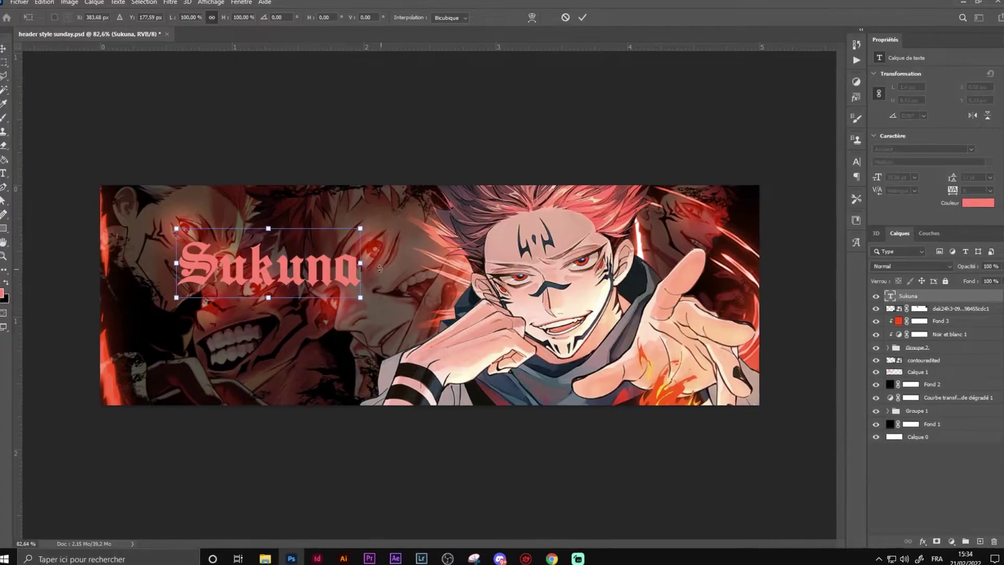
{"action": "left_click_drag", "start_coordinate": [361, 287], "coordinate": [444, 319]}
{"action": "key", "text": "Return"}
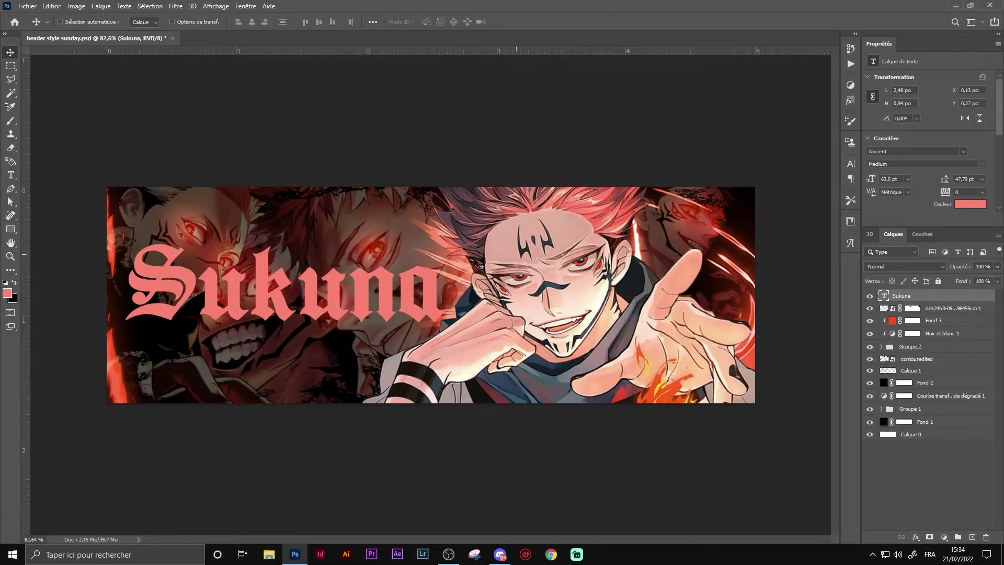
- Select the title letters and review their salmon colour, leaving it unchanged
{"action": "left_click", "coordinate": [10, 175]}
{"action": "mouse_move", "coordinate": [199, 259]}
{"action": "left_mouse_down"}
{"action": "mouse_move", "coordinate": [246, 279]}
{"action": "mouse_move", "coordinate": [398, 284]}
{"action": "left_mouse_up"}
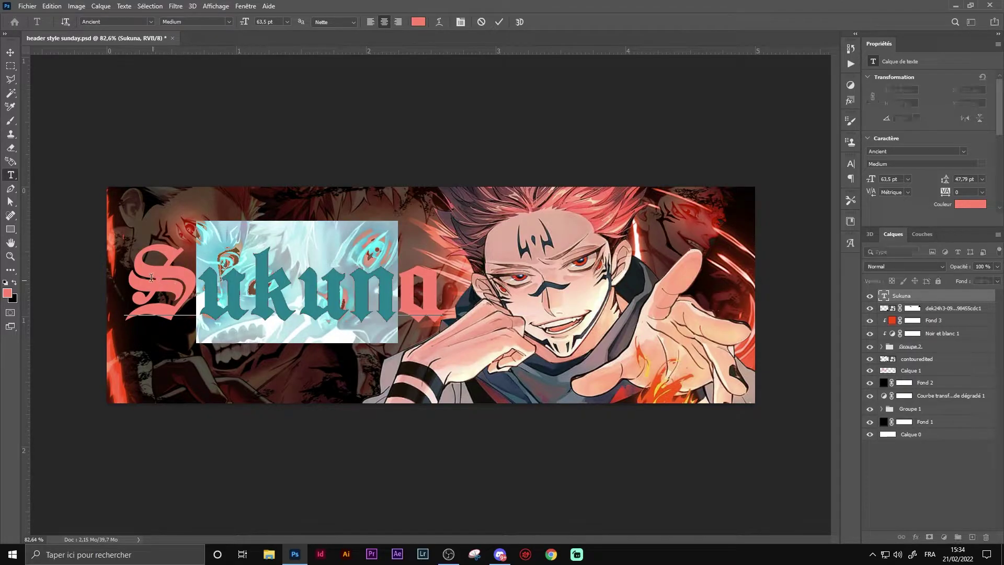
{"action": "left_click_drag", "start_coordinate": [142, 276], "coordinate": [401, 291]}
{"action": "left_click", "coordinate": [419, 23]}
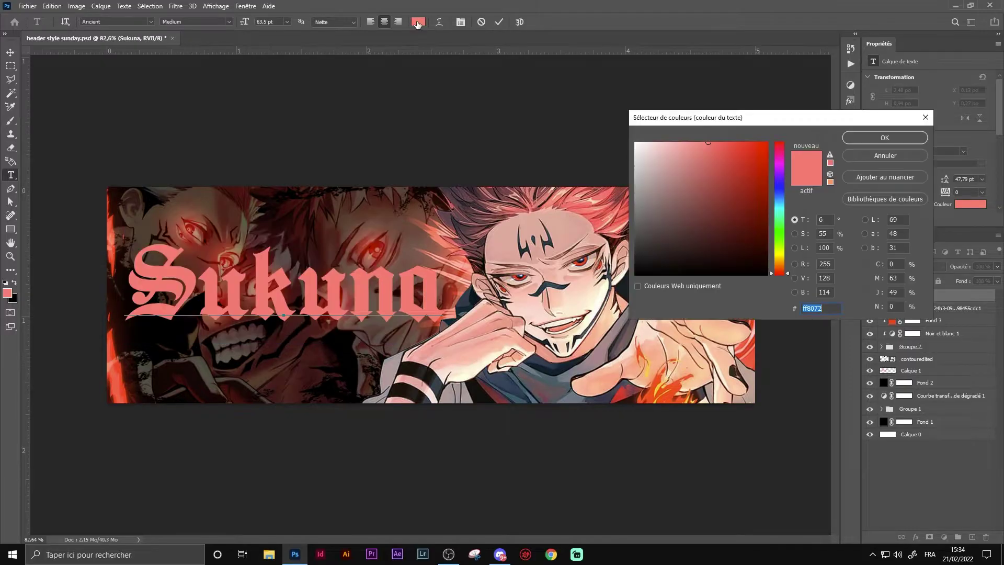
{"action": "left_click", "coordinate": [885, 138]}
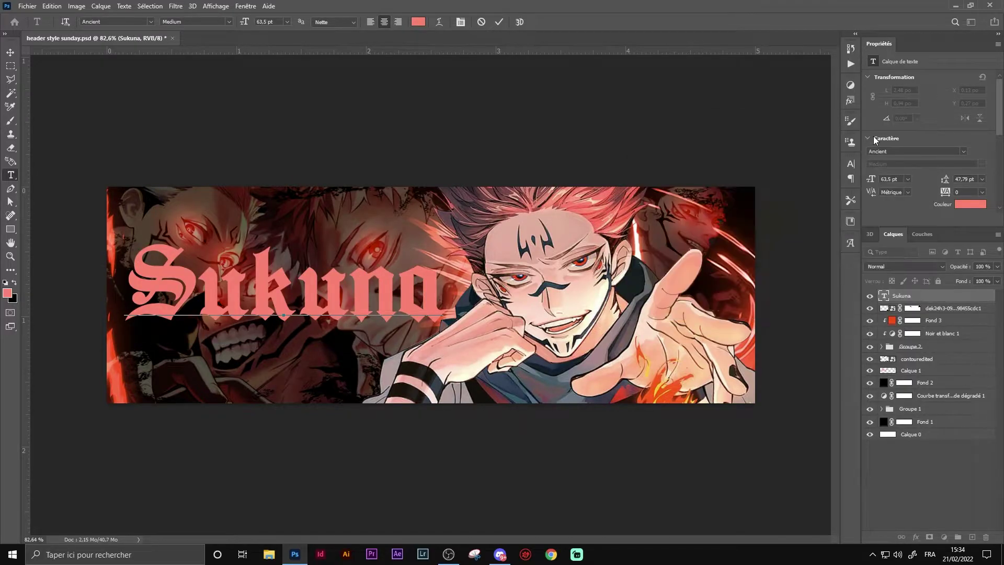
{"action": "left_click", "coordinate": [940, 299]}
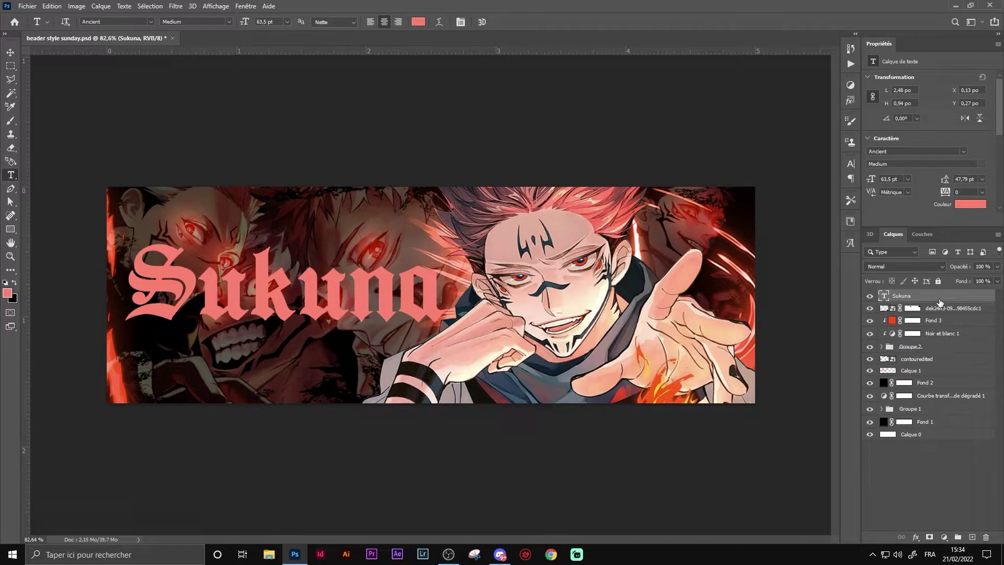
- Convert the Sukuna title layer to a smart object and open Sukuna.psb
{"action": "right_click", "coordinate": [939, 300]}
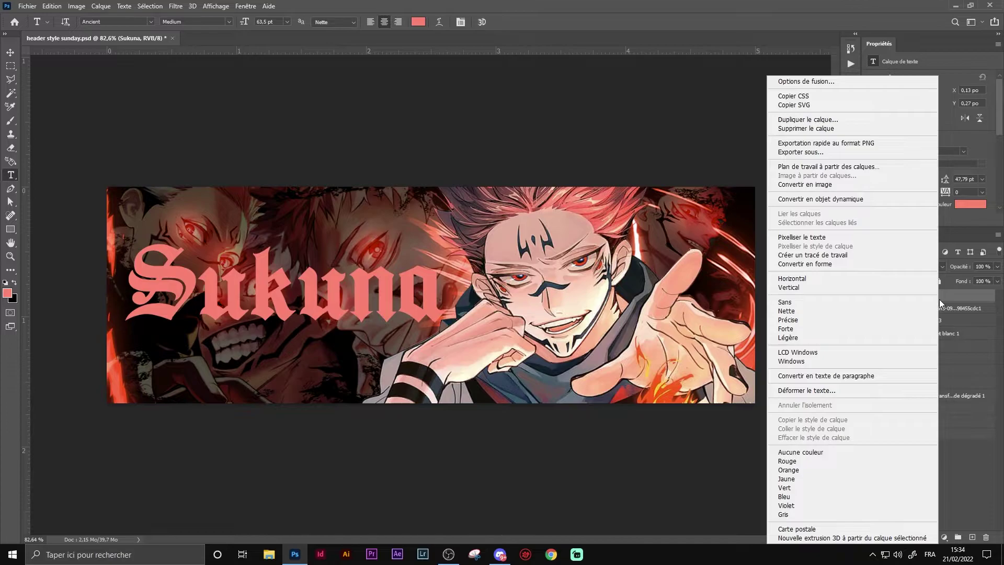
{"action": "left_click", "coordinate": [857, 200]}
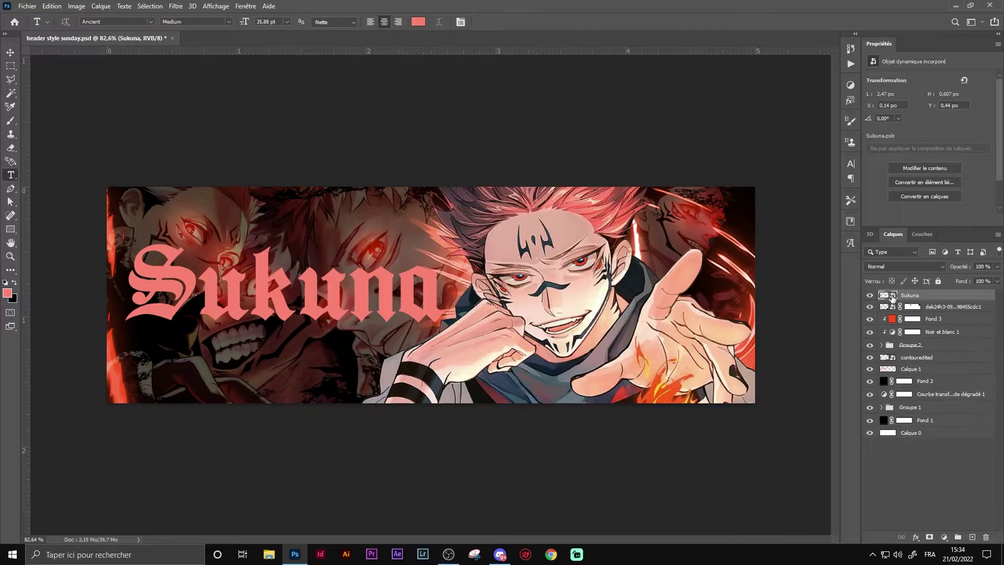
{"action": "double_click", "coordinate": [893, 296]}
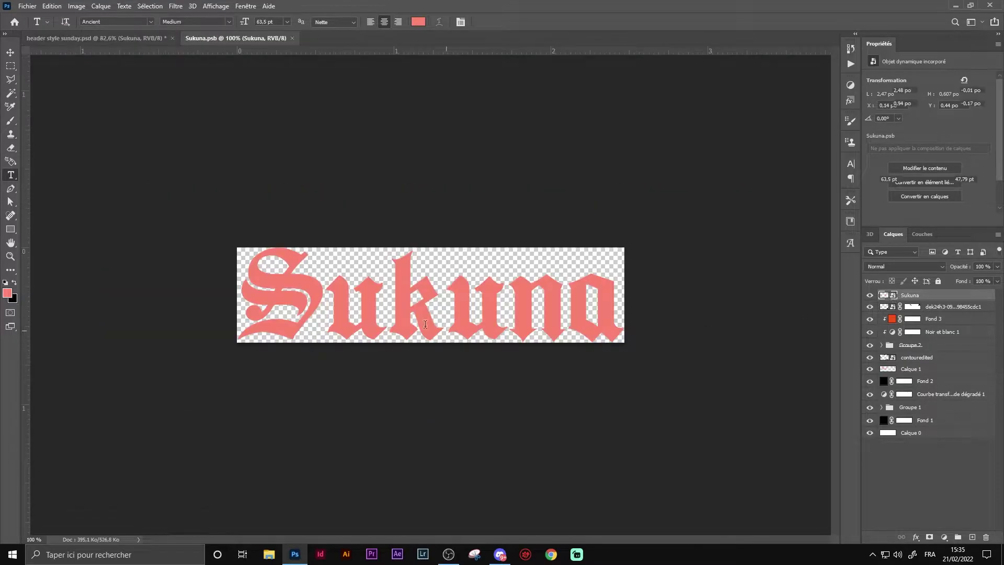
{"action": "left_click_drag", "start_coordinate": [389, 292], "coordinate": [507, 292]}
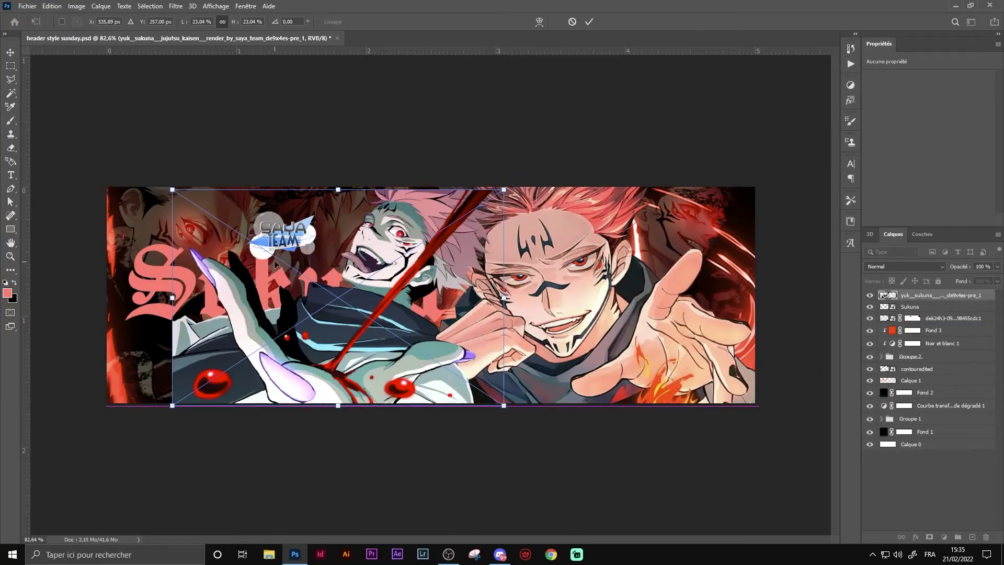
- Move, enlarge and tilt the render, clip it into Sukuna, and blend in Lumière tamisée
{"action": "left_click_drag", "start_coordinate": [425, 282], "coordinate": [345, 278]}
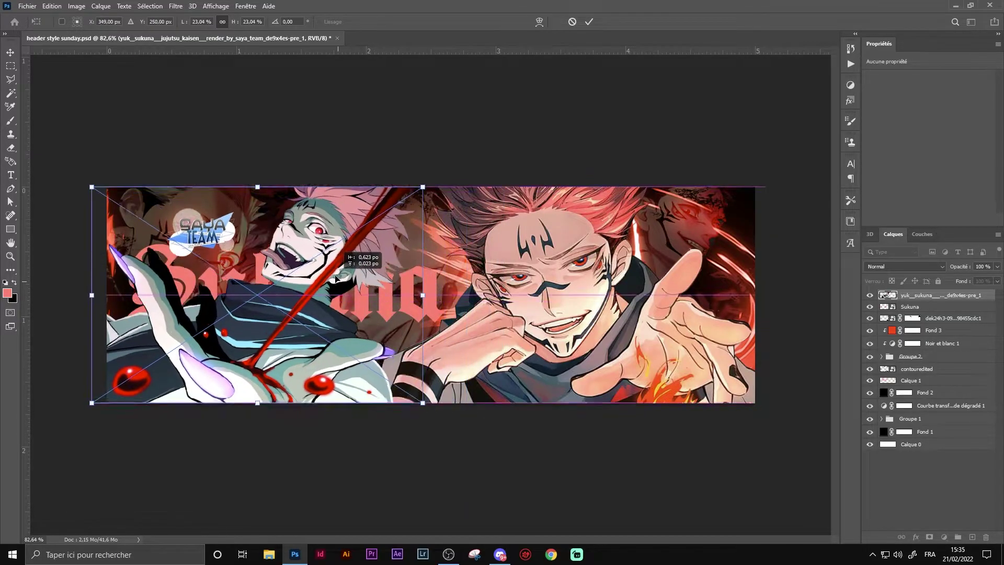
{"action": "mouse_move", "coordinate": [423, 292]}
{"action": "left_mouse_down"}
{"action": "mouse_move", "coordinate": [540, 287]}
{"action": "mouse_move", "coordinate": [438, 305]}
{"action": "left_mouse_up"}
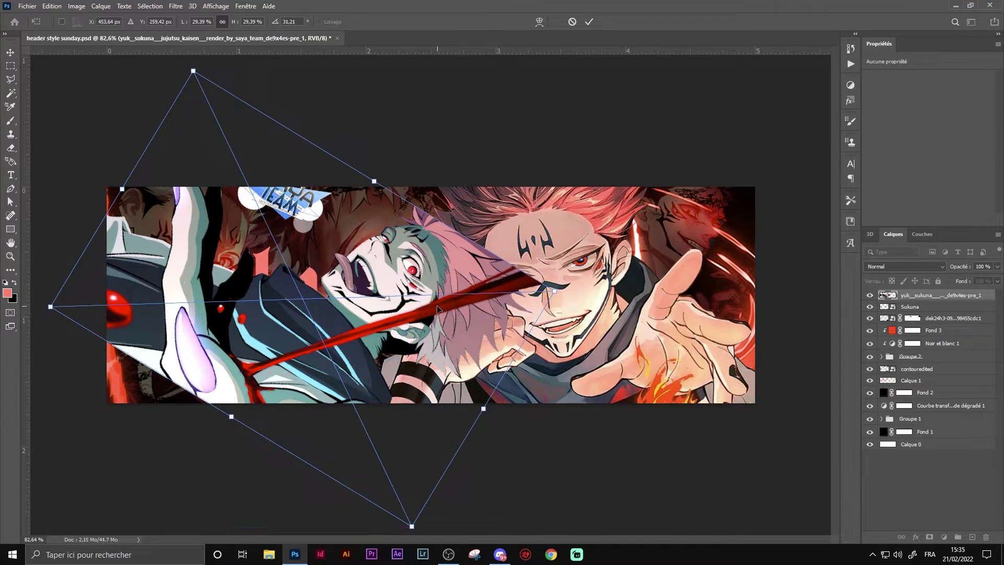
{"action": "key", "text": "Return"}
{"action": "key", "text": "ctrl+alt+g"}
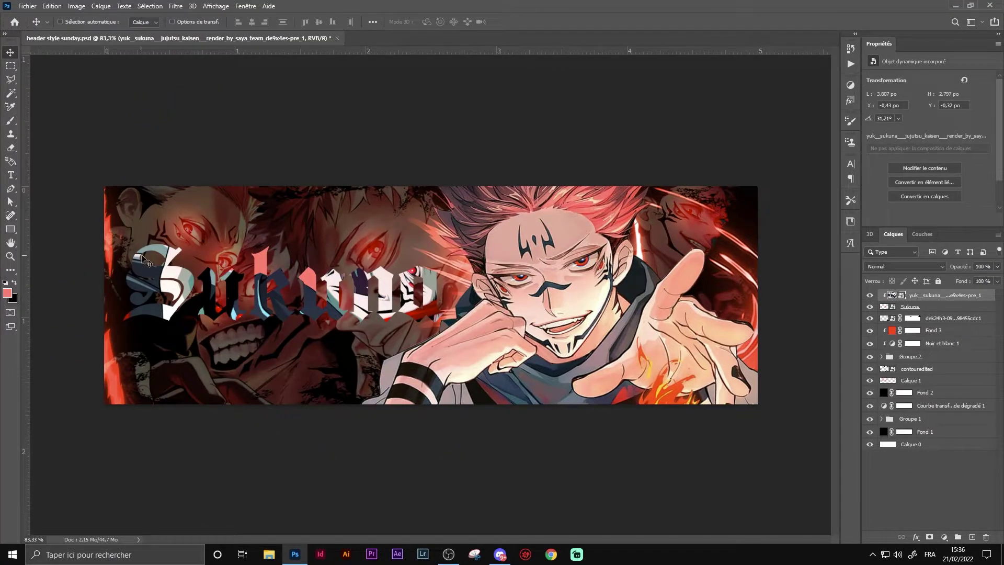
{"action": "left_click", "coordinate": [895, 265]}
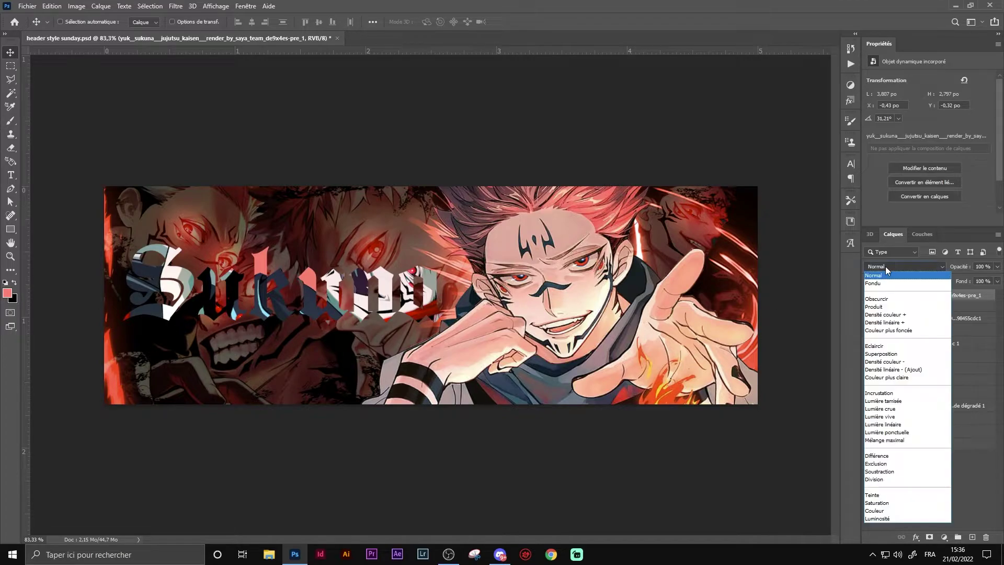
{"action": "left_click", "coordinate": [891, 401]}
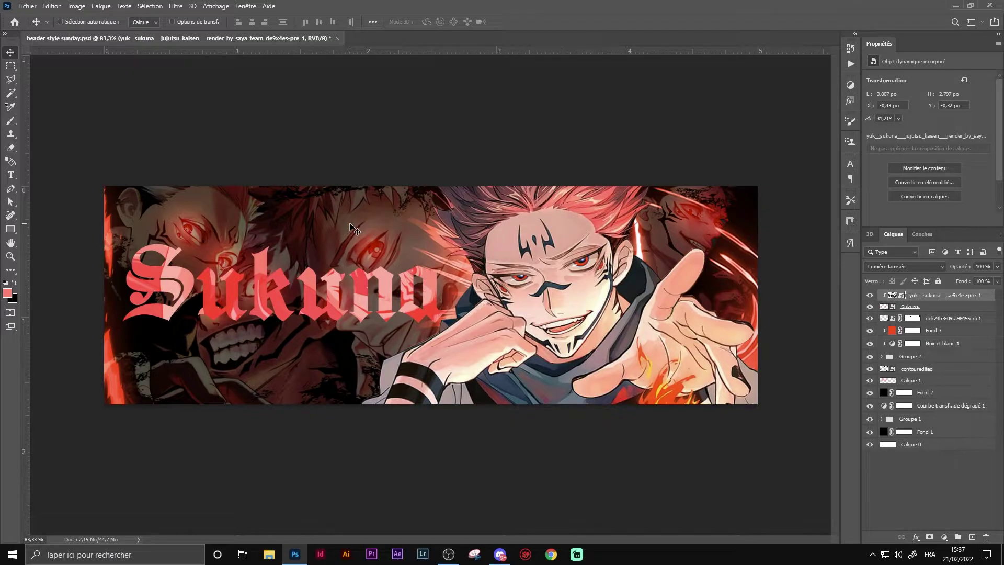
- Duplicate the Sukuna title with small leftward nudges and group the copies as Groupe 3
{"action": "left_click", "coordinate": [947, 309]}
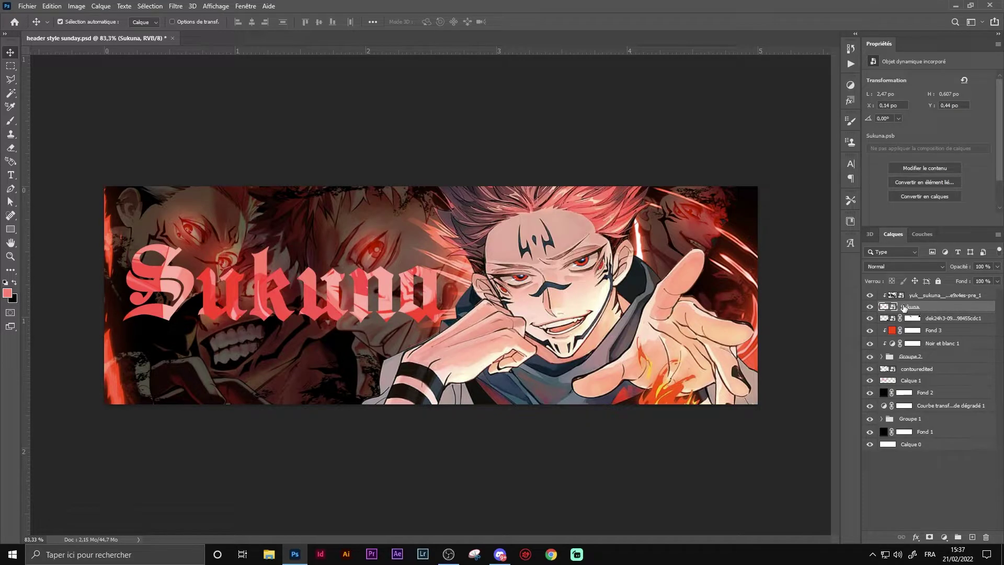
{"action": "key", "text": "ctrl+j"}
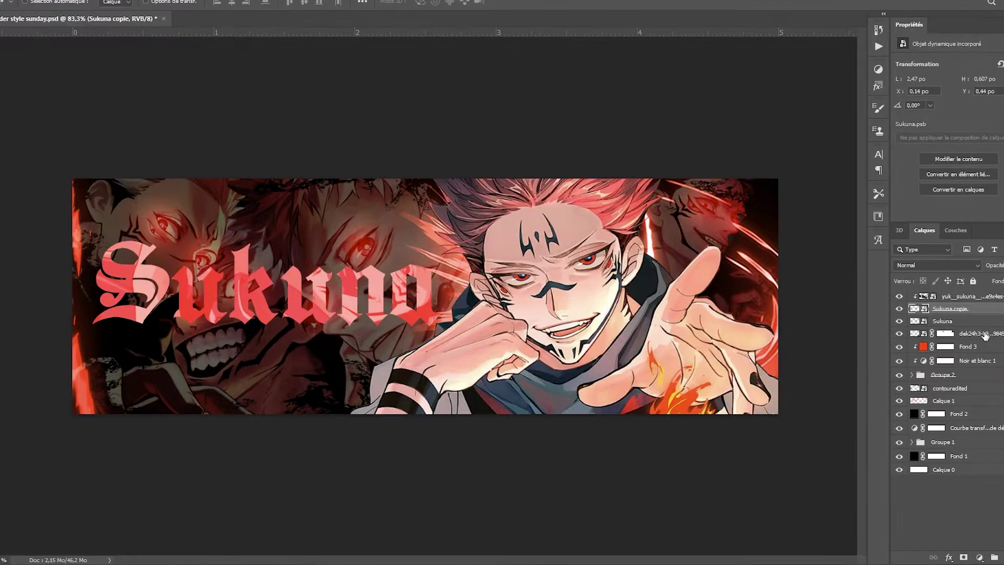
{"action": "left_click", "coordinate": [973, 321]}
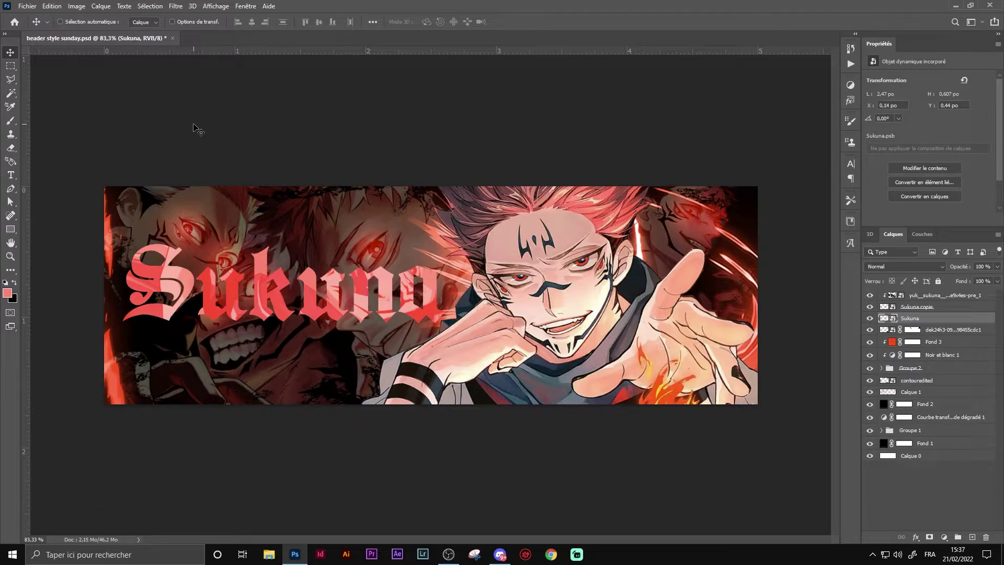
{"action": "key", "text": "Left"}
{"action": "key", "text": "Left"}
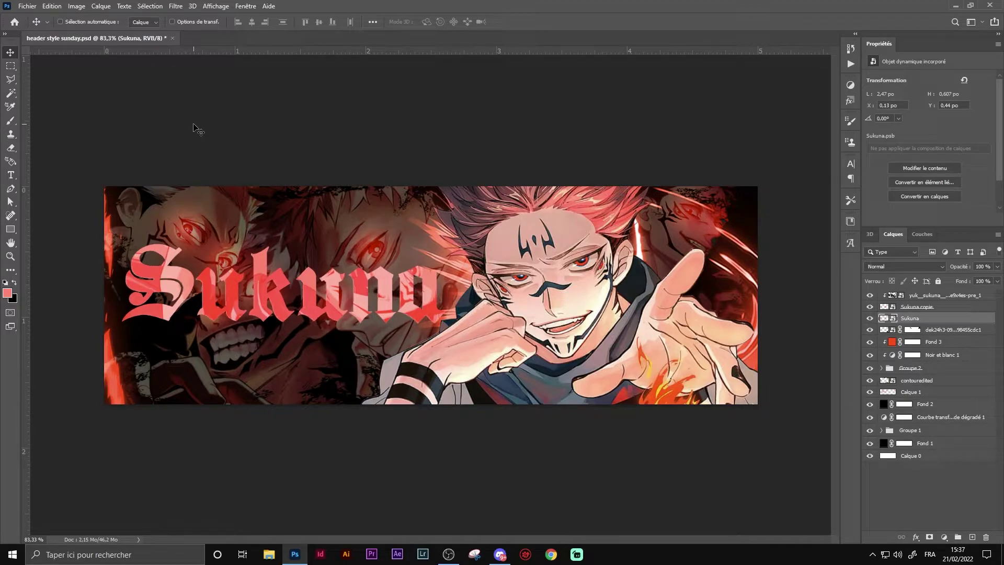
{"action": "key", "text": "alt+Left"}
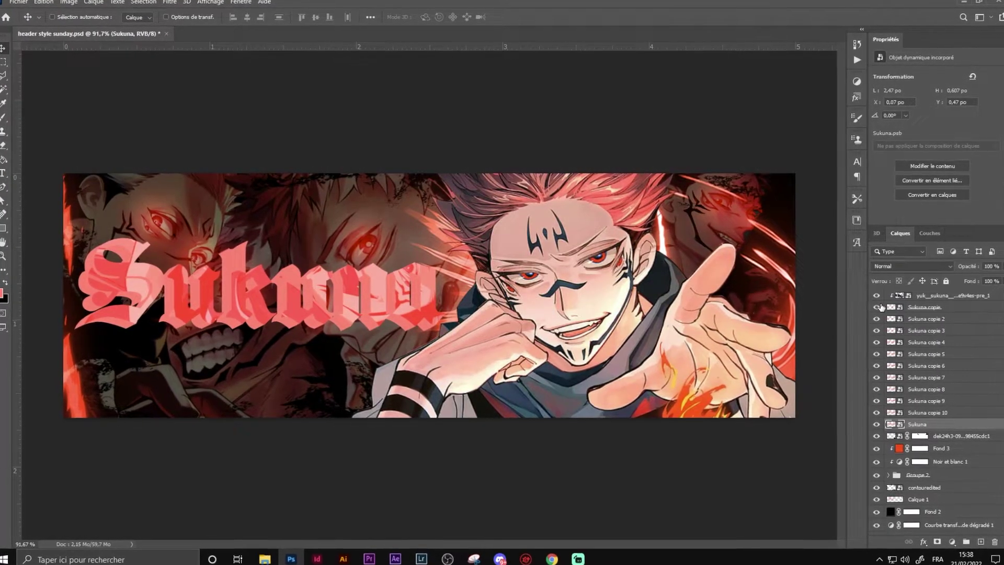
{"action": "left_click_drag", "start_coordinate": [875, 296], "coordinate": [875, 308]}
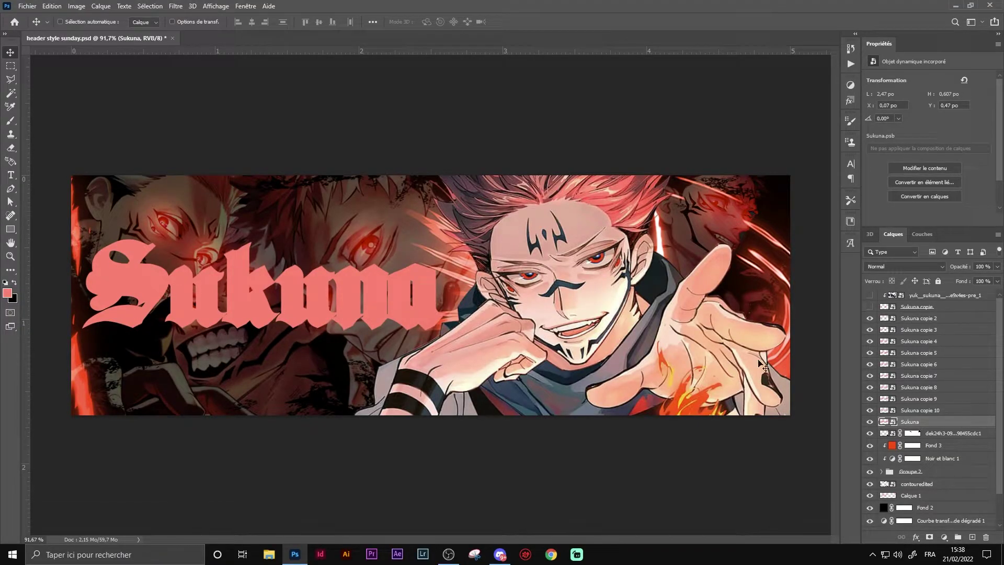
{"action": "left_click", "coordinate": [932, 320], "text": "shift"}
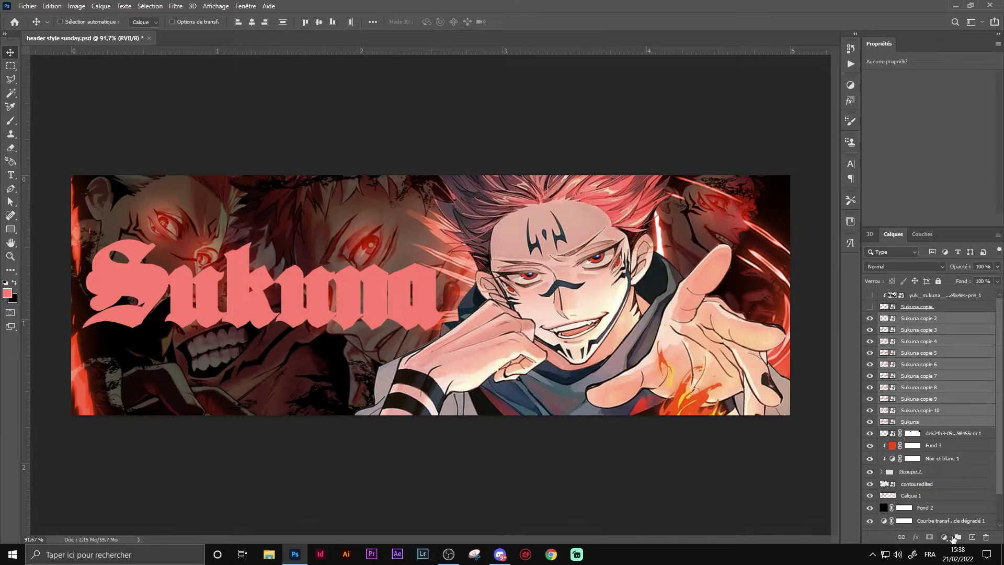
{"action": "left_click", "coordinate": [958, 536]}
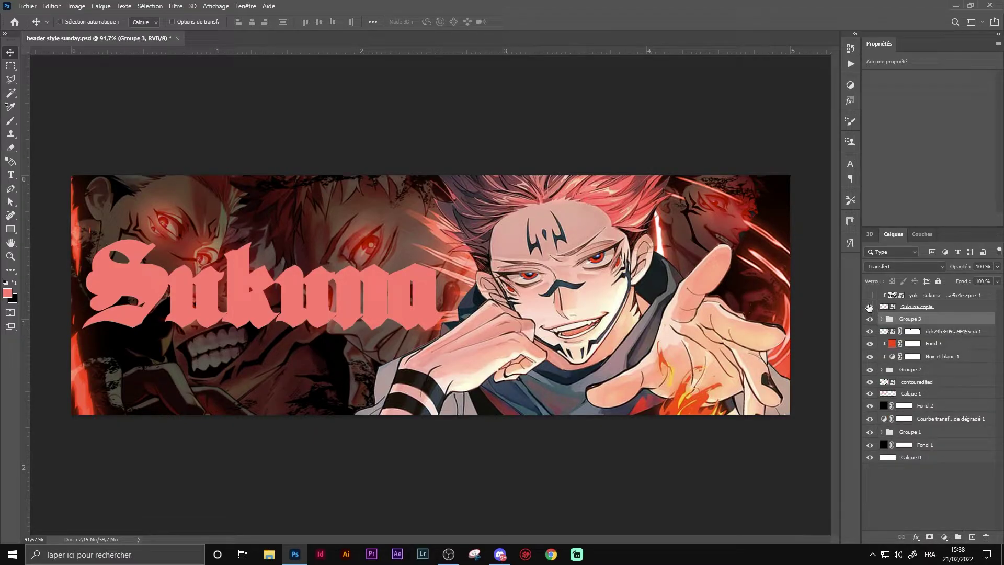
{"action": "left_click", "coordinate": [869, 295]}
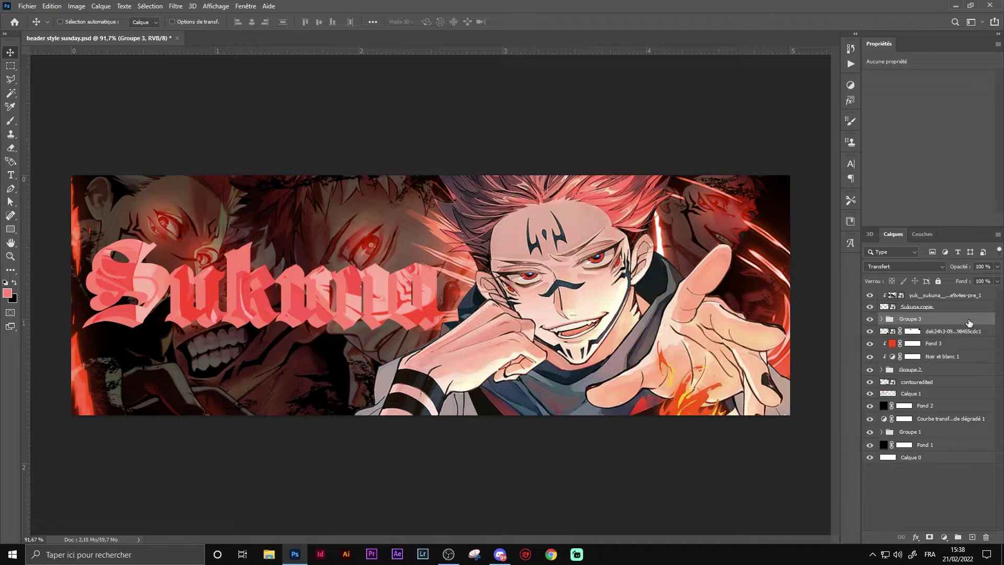
- Give Groupe 3 a dark red #611b16 colour overlay
{"action": "double_click", "coordinate": [969, 320]}
{"action": "left_click", "coordinate": [510, 214]}
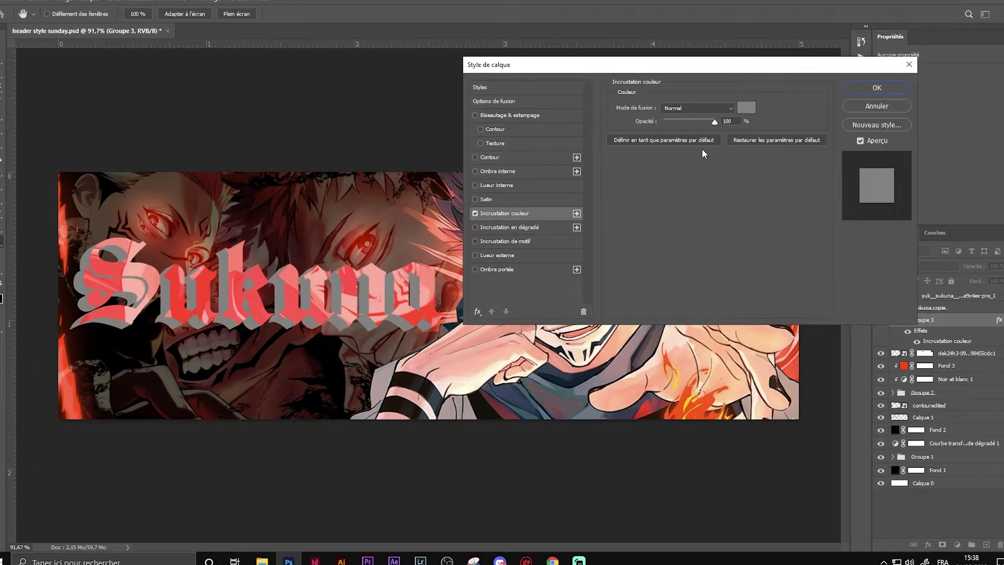
{"action": "left_click", "coordinate": [746, 108]}
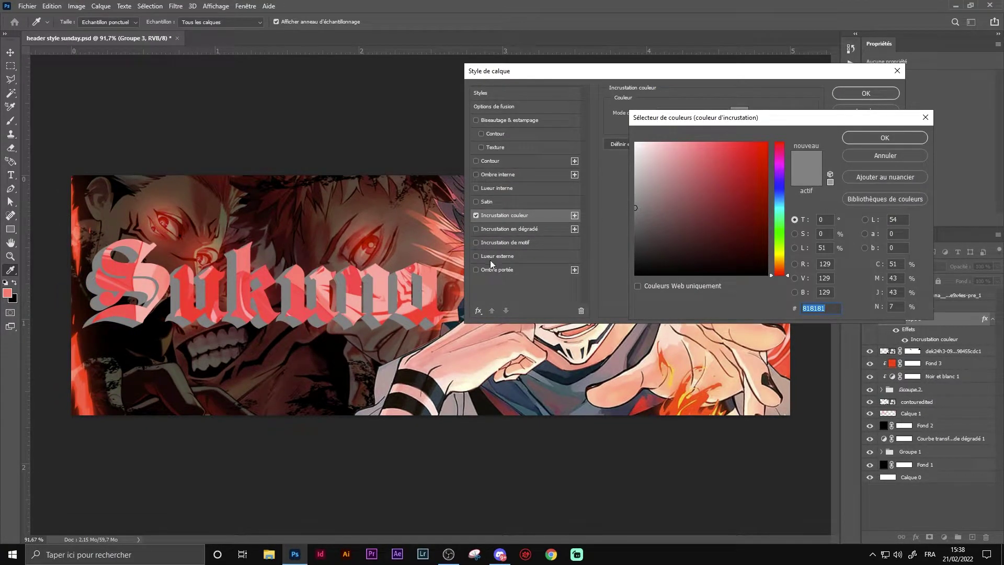
{"action": "left_click", "coordinate": [418, 313]}
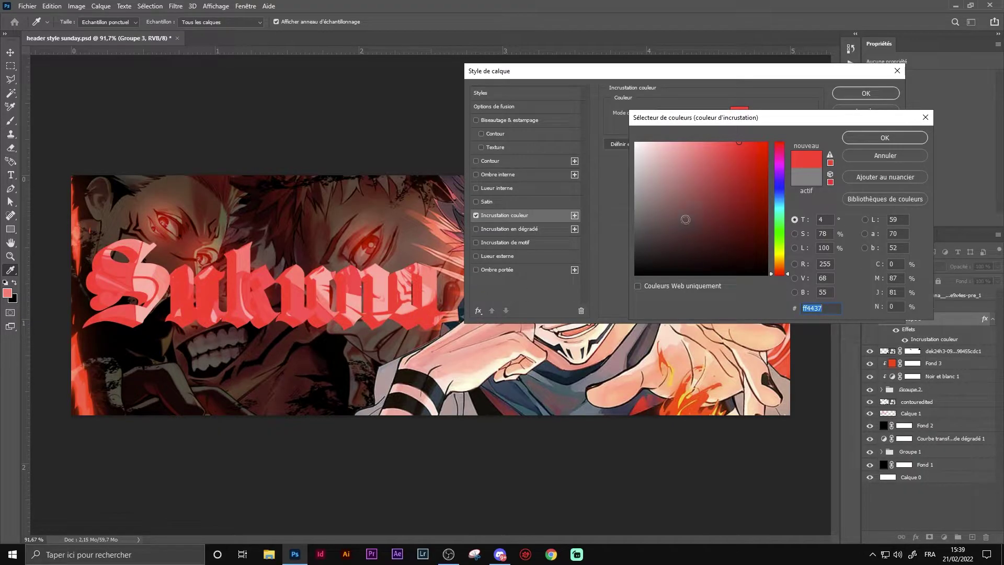
{"action": "left_click", "coordinate": [737, 225]}
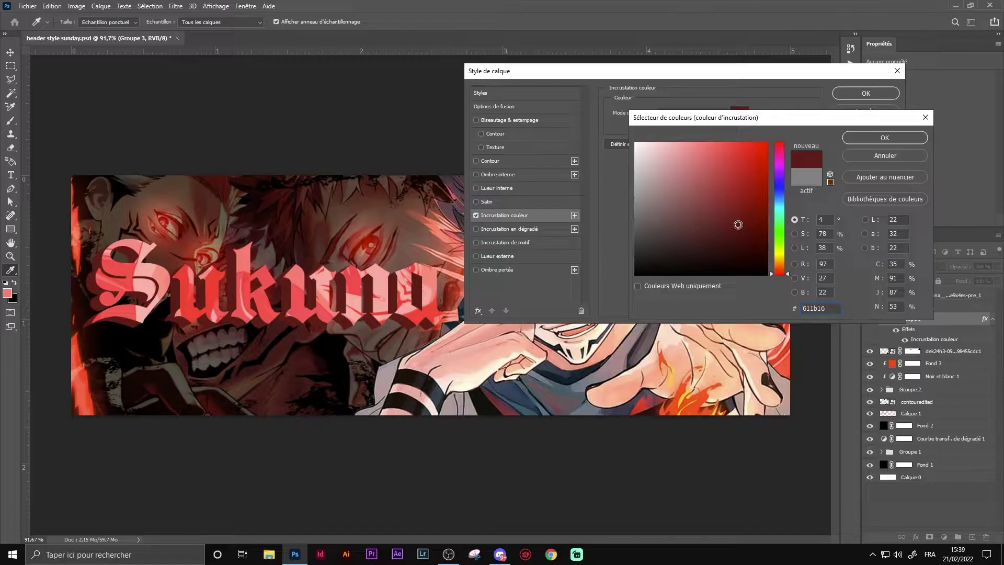
{"action": "key", "text": "Return"}
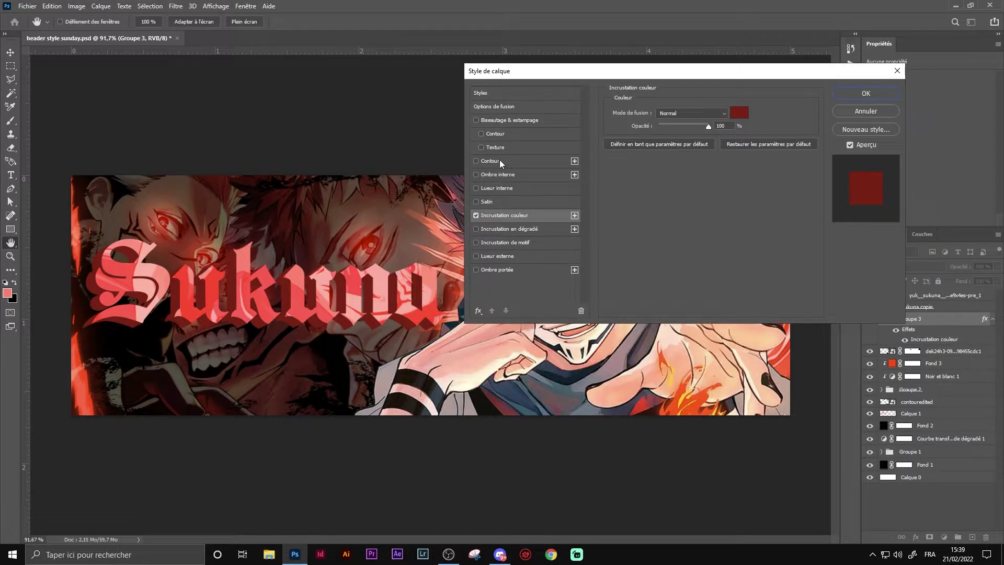
- Add a 2 px white stroke to Groupe 3 and apply the styles
{"action": "left_click", "coordinate": [500, 160]}
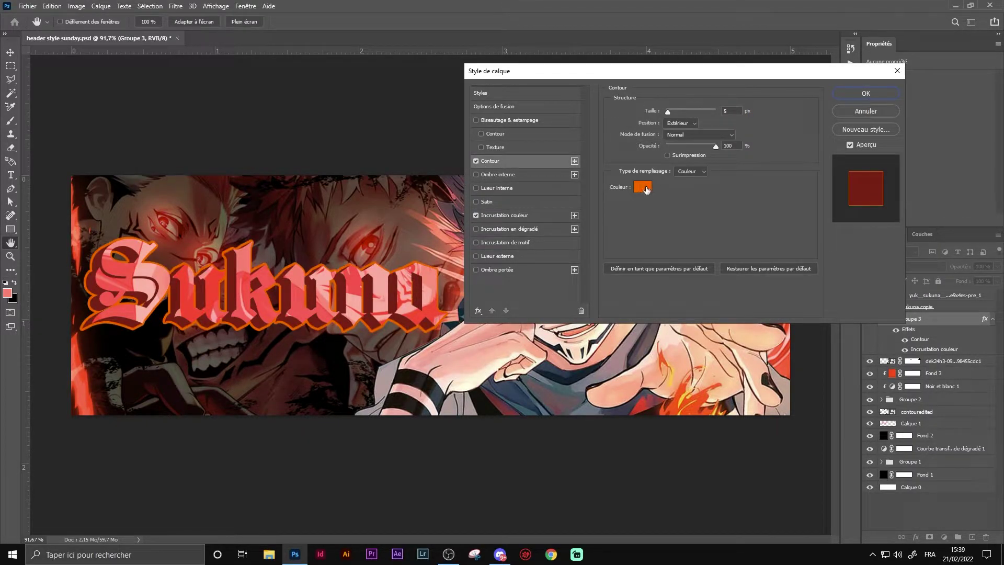
{"action": "double_click", "coordinate": [728, 111]}
{"action": "type", "text": "2"}
{"action": "left_click", "coordinate": [643, 186]}
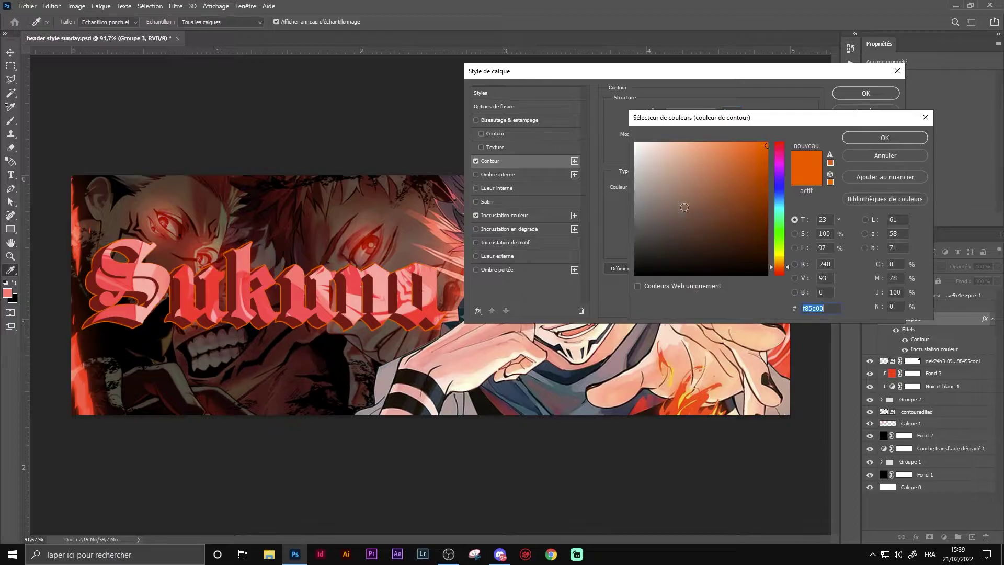
{"action": "left_click", "coordinate": [635, 141]}
{"action": "key", "text": "Return"}
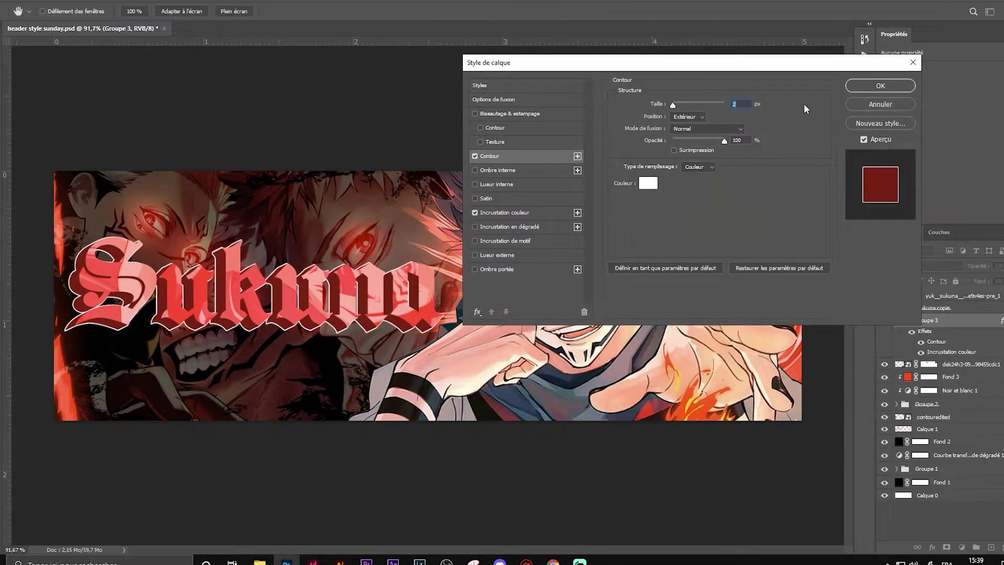
{"action": "left_click", "coordinate": [870, 85]}
- Give Sukuna copie a 2 px Intérieur stroke blended in Incrustation mode
{"action": "left_click", "coordinate": [946, 307]}
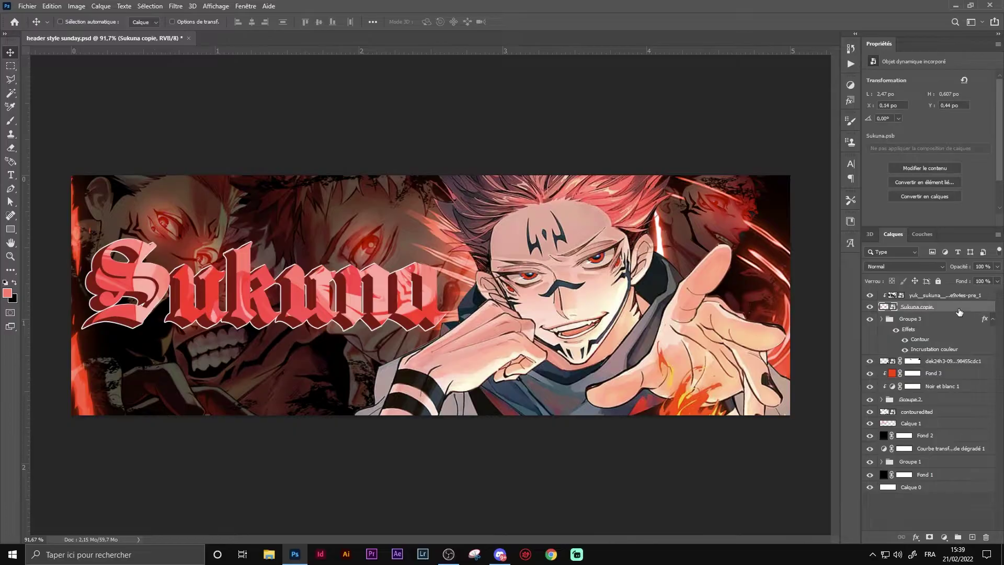
{"action": "double_click", "coordinate": [956, 309]}
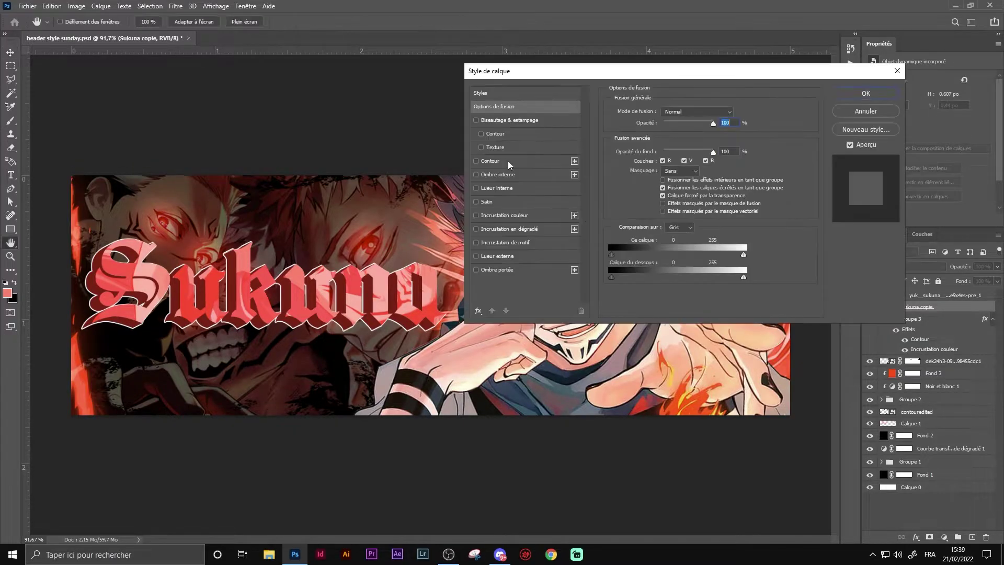
{"action": "left_click", "coordinate": [507, 161]}
{"action": "left_click", "coordinate": [680, 125]}
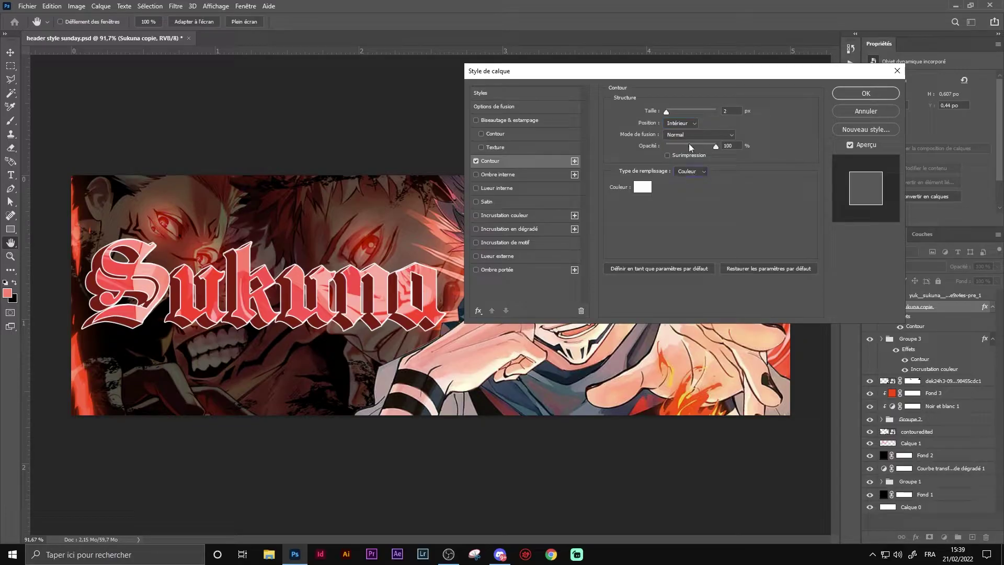
{"action": "left_click", "coordinate": [686, 135]}
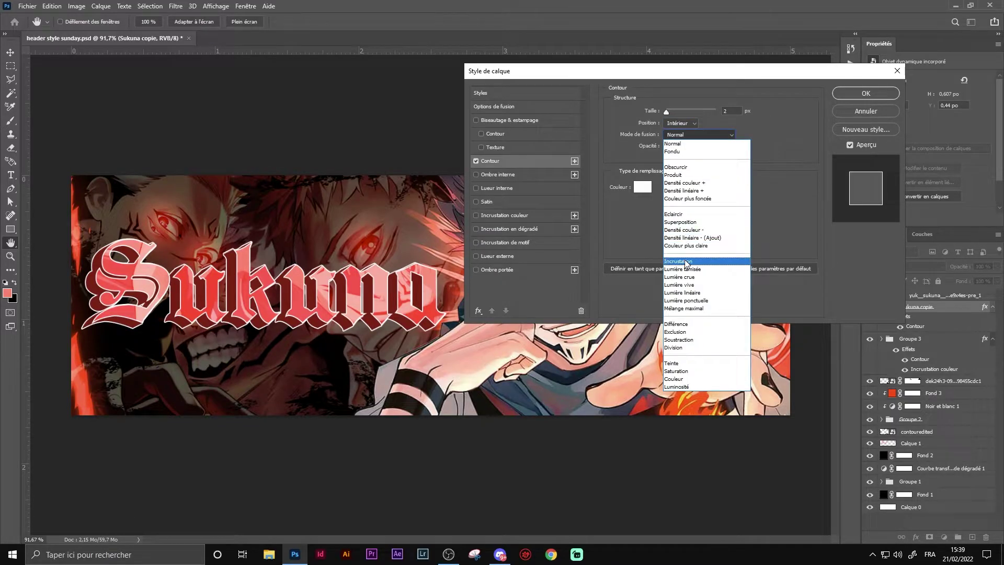
{"action": "left_click", "coordinate": [685, 261]}
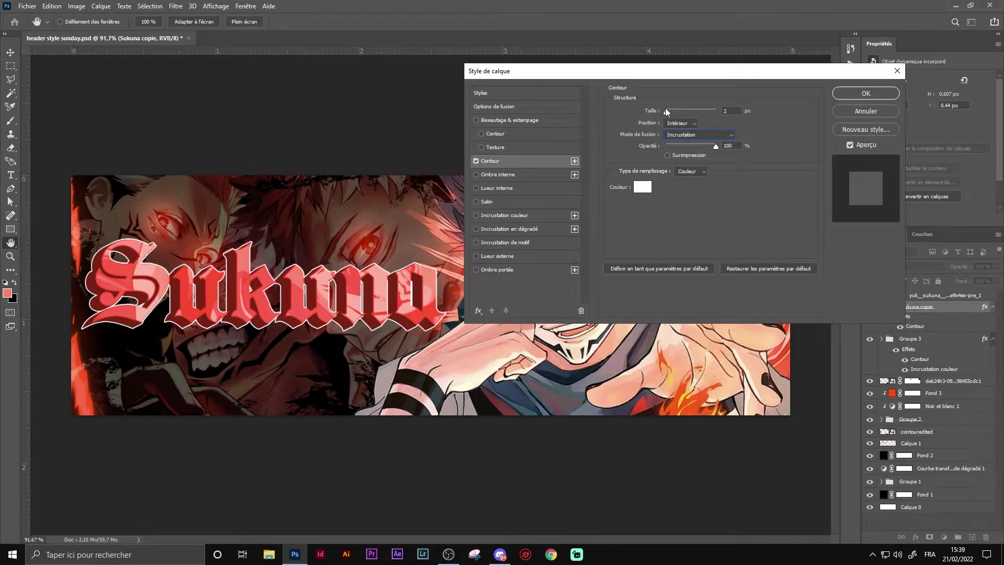
{"action": "left_click_drag", "start_coordinate": [666, 111], "coordinate": [667, 110]}
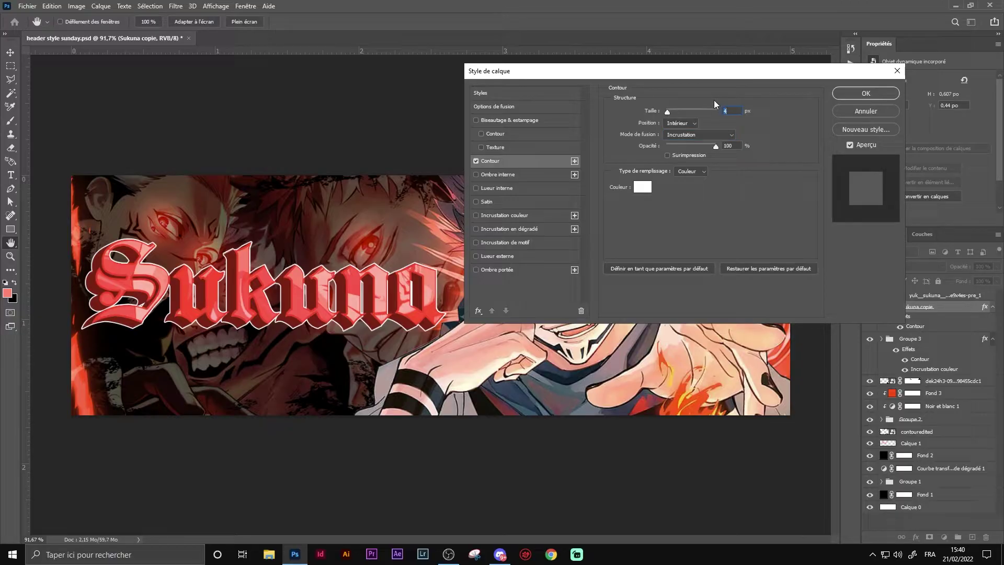
{"action": "type", "text": "2"}
{"action": "left_click", "coordinate": [866, 94]}
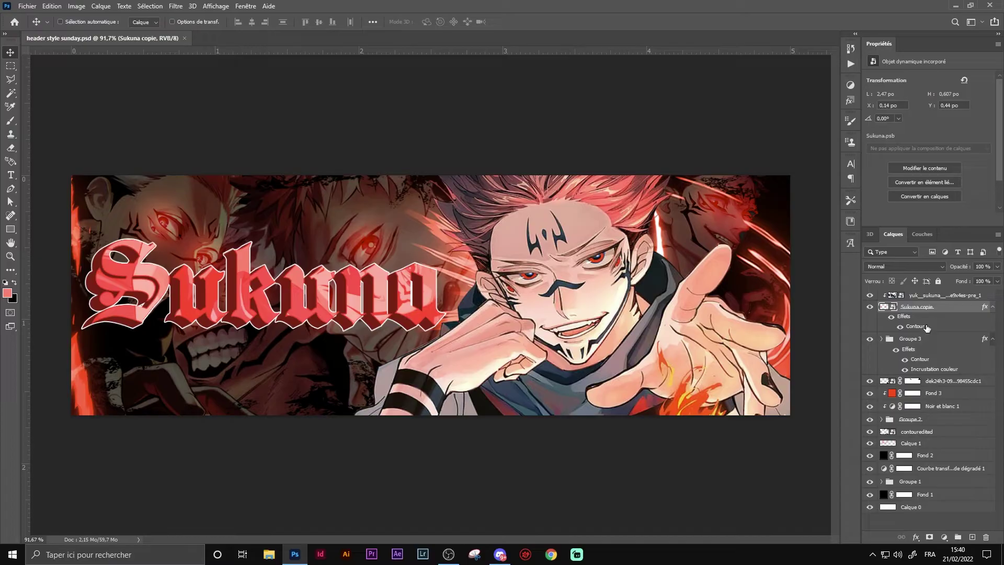
- Combine Groupe 3, Sukuna copie and yuk_sukuna into one smart object
{"action": "left_click", "coordinate": [936, 340]}
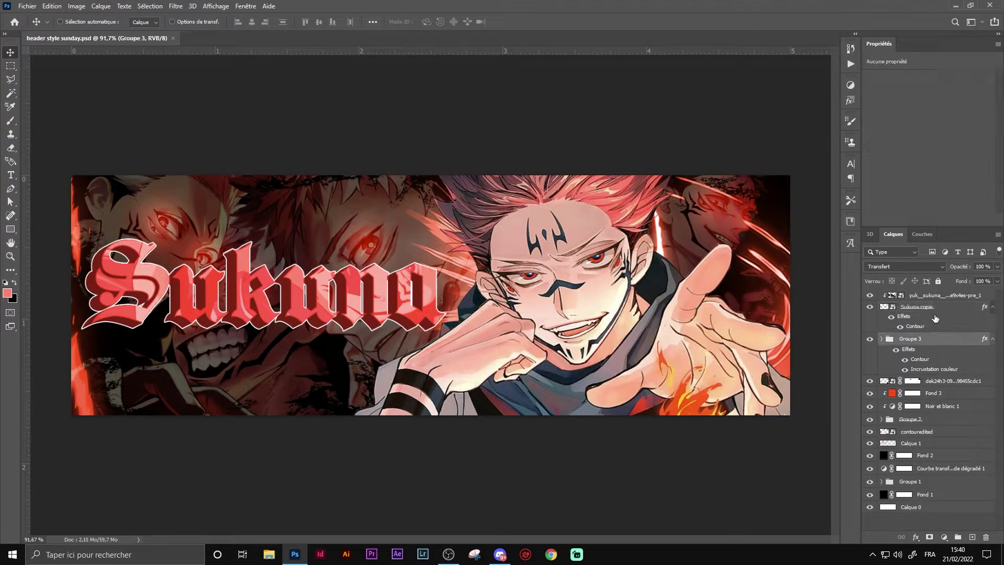
{"action": "left_click", "coordinate": [933, 307], "text": "ctrl"}
{"action": "left_click", "coordinate": [942, 296], "text": "ctrl"}
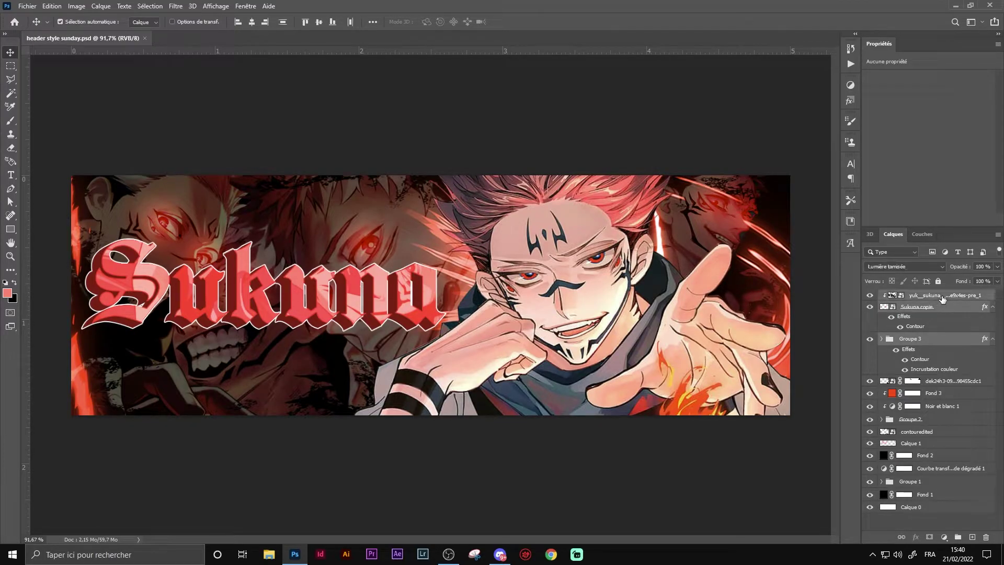
{"action": "right_click", "coordinate": [943, 297]}
{"action": "left_click", "coordinate": [865, 190]}
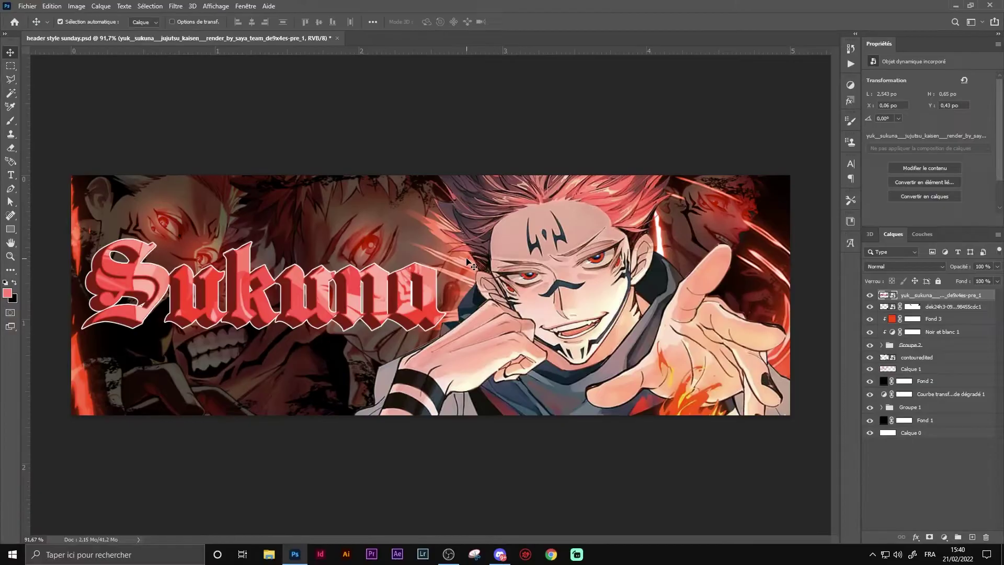
- Warp the title smart object into an Arc inférieur with Inflexion 15
{"action": "key", "text": "ctrl+t"}
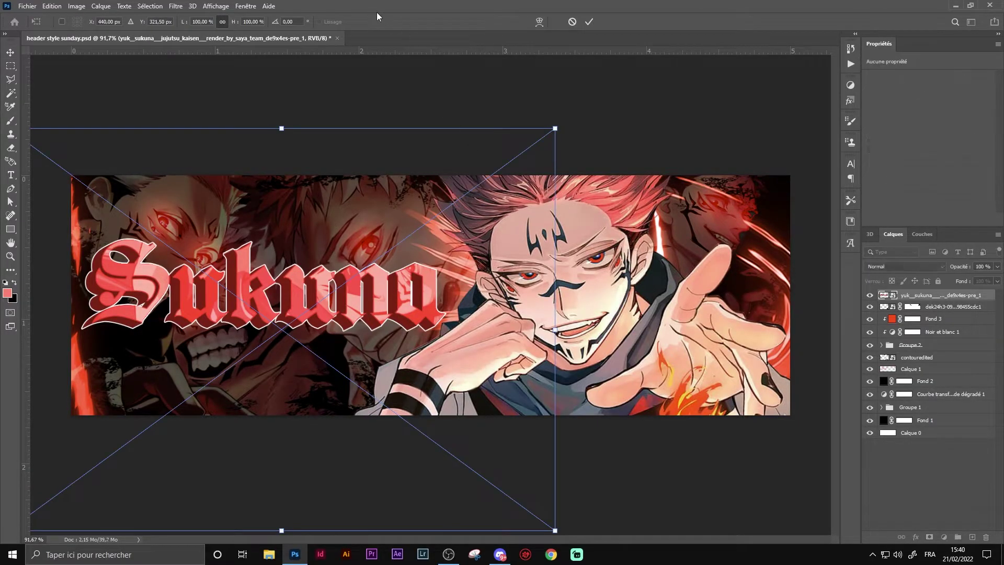
{"action": "left_click", "coordinate": [541, 22]}
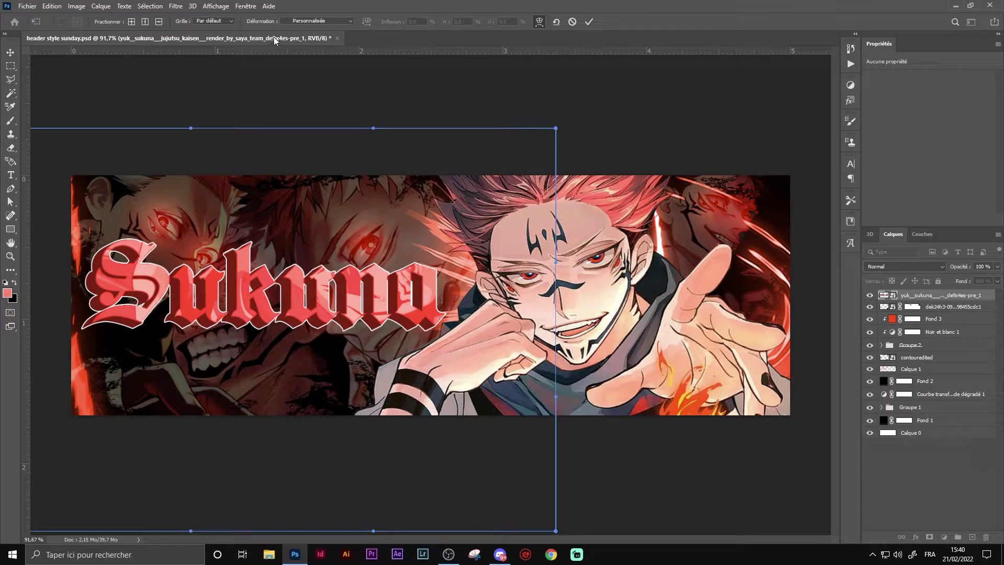
{"action": "left_click", "coordinate": [310, 21]}
{"action": "left_click", "coordinate": [303, 80]}
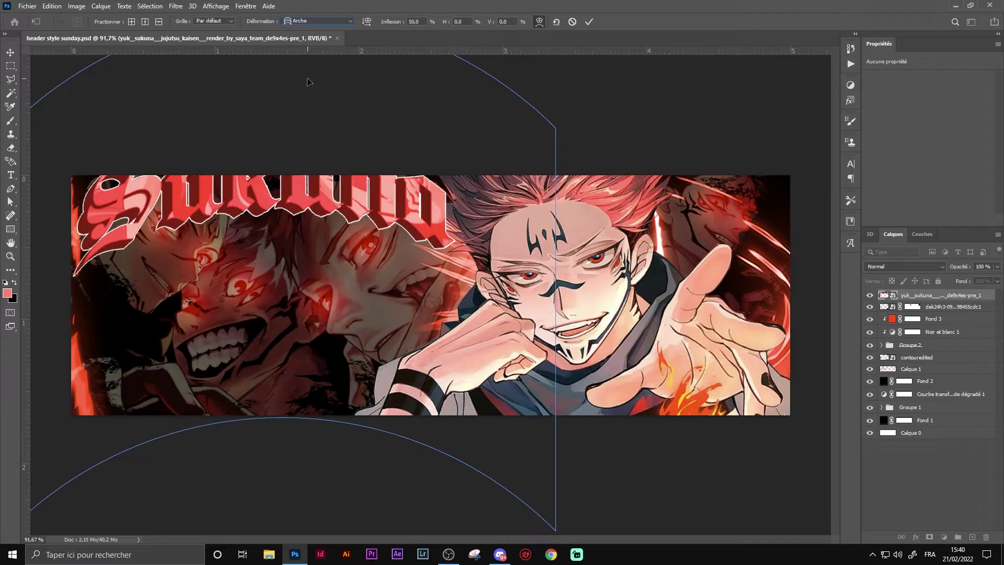
{"action": "left_click", "coordinate": [403, 22]}
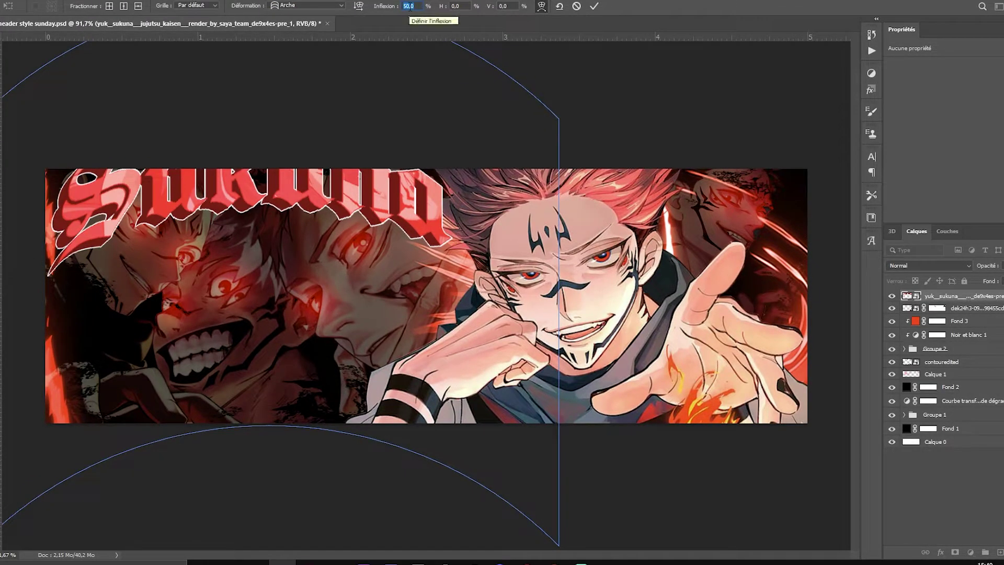
{"action": "type", "text": "20"}
{"action": "left_click", "coordinate": [317, 21]}
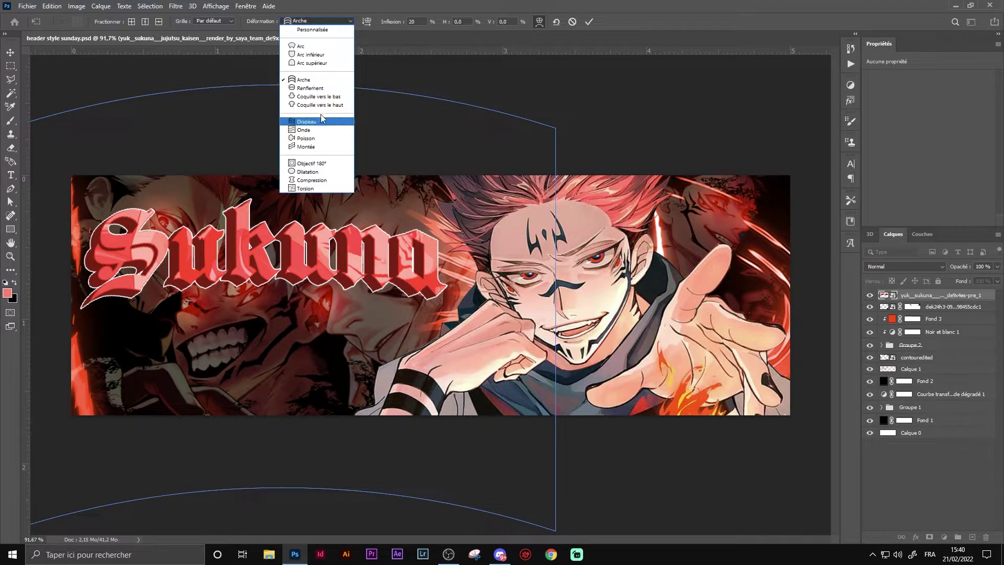
{"action": "left_click", "coordinate": [322, 58]}
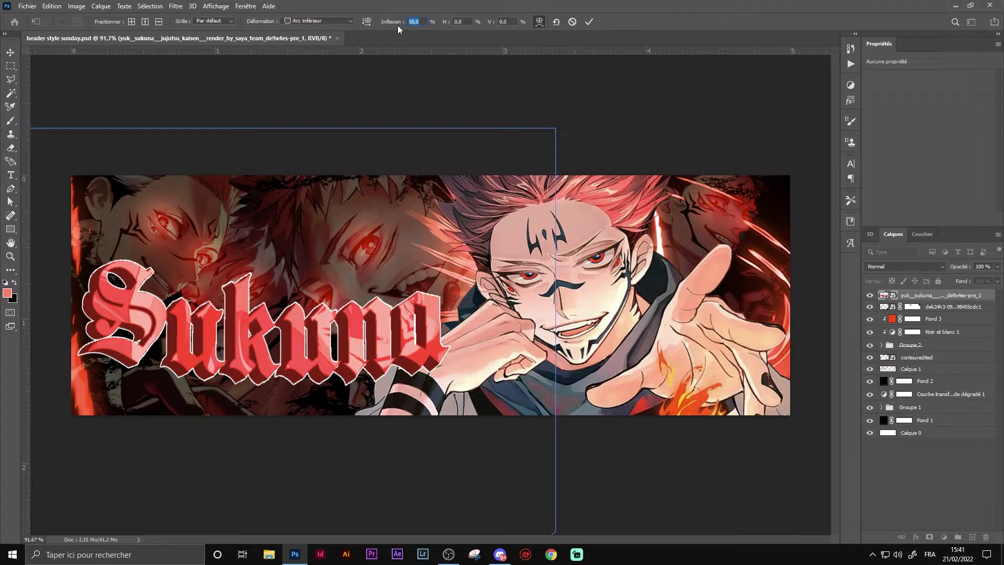
{"action": "type", "text": "15"}
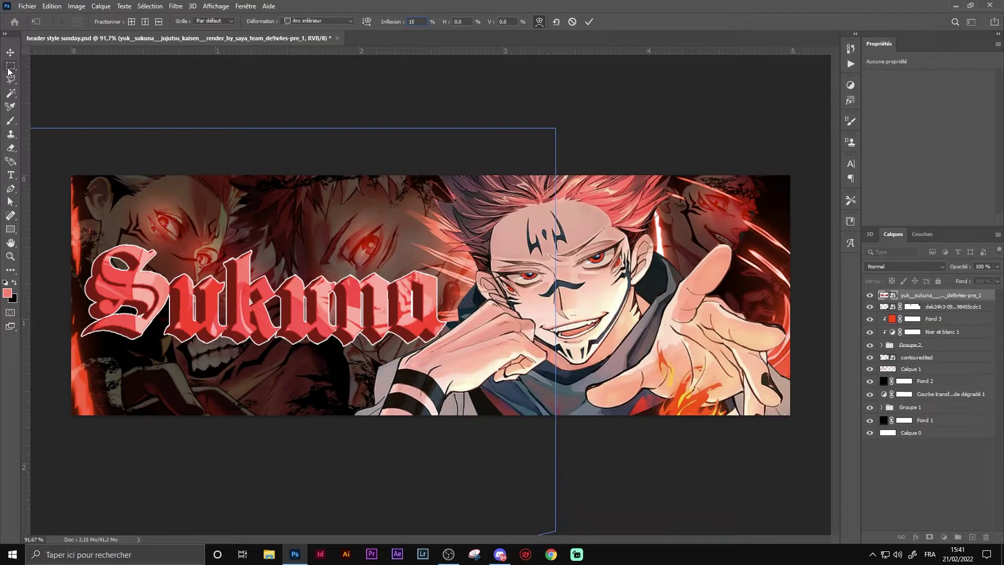
{"action": "left_click", "coordinate": [11, 66]}
- Enlarge the title slightly and move its layer beneath the character render
{"action": "left_click", "coordinate": [10, 53]}
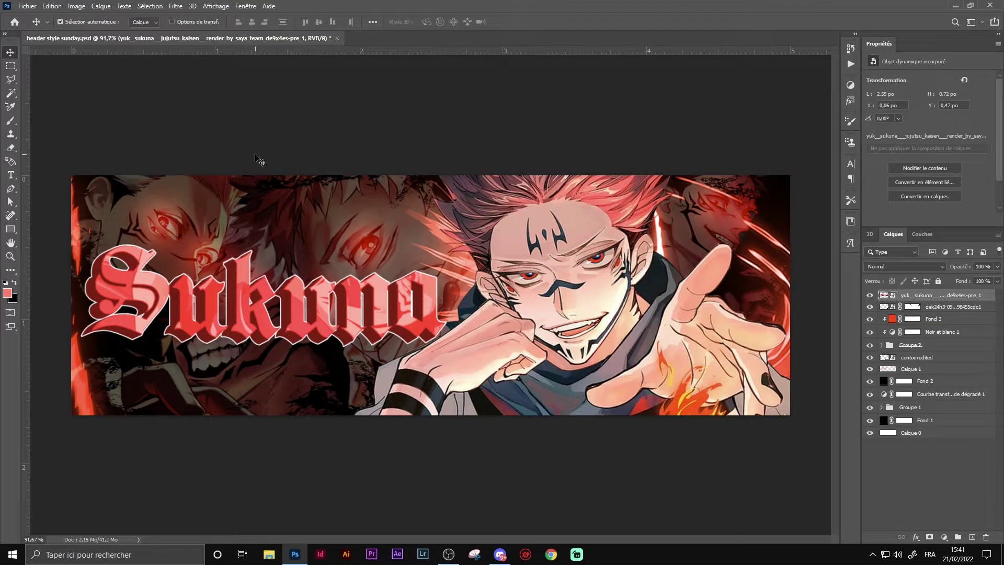
{"action": "key", "text": "ctrl+t"}
{"action": "left_click_drag", "start_coordinate": [555, 350], "coordinate": [559, 349]}
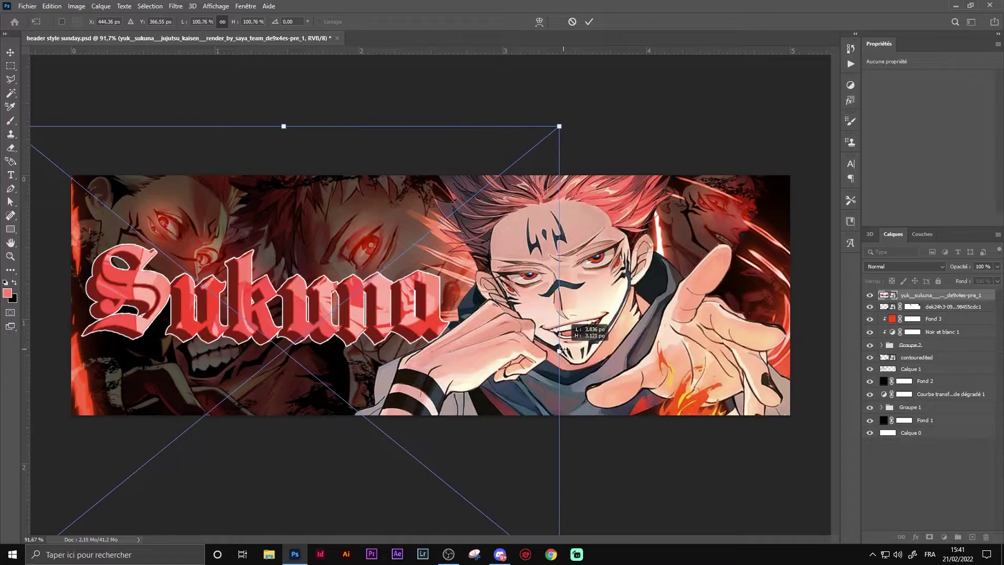
{"action": "key", "text": "Return"}
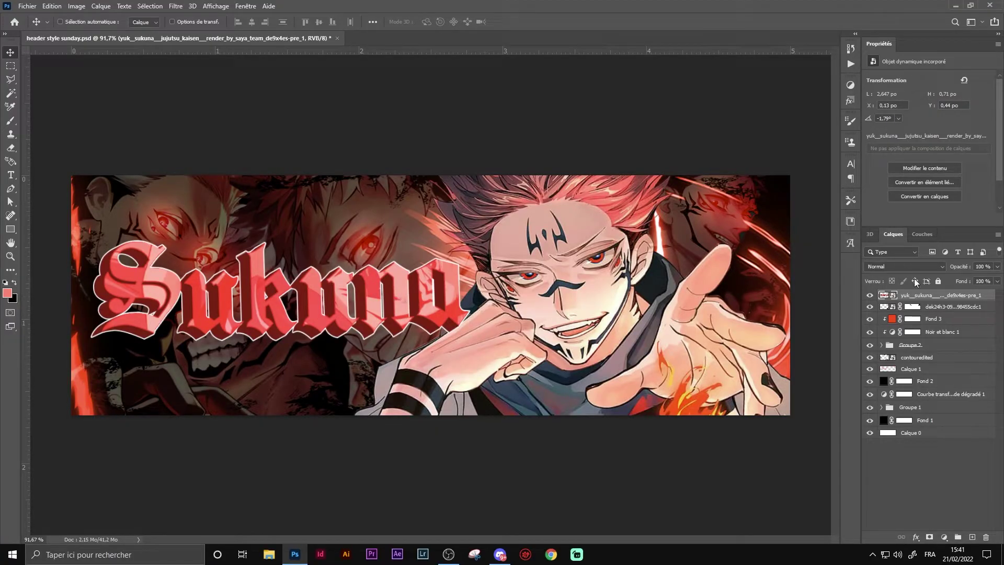
{"action": "left_click_drag", "start_coordinate": [928, 295], "coordinate": [928, 311]}
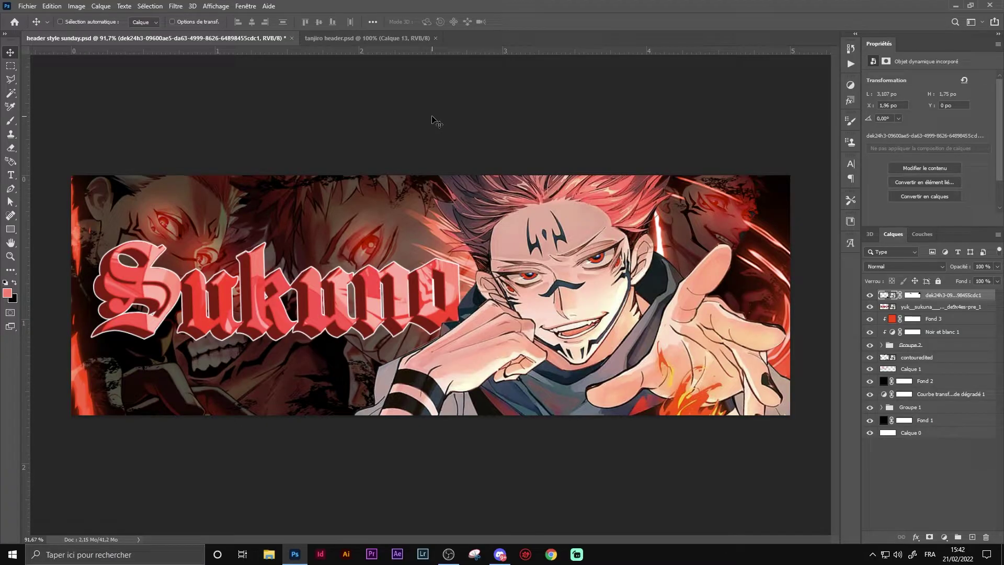
- Bring the tanjiro header's colour-grading adjustment layers in and turn on the gradient map
{"action": "left_click", "coordinate": [963, 439]}
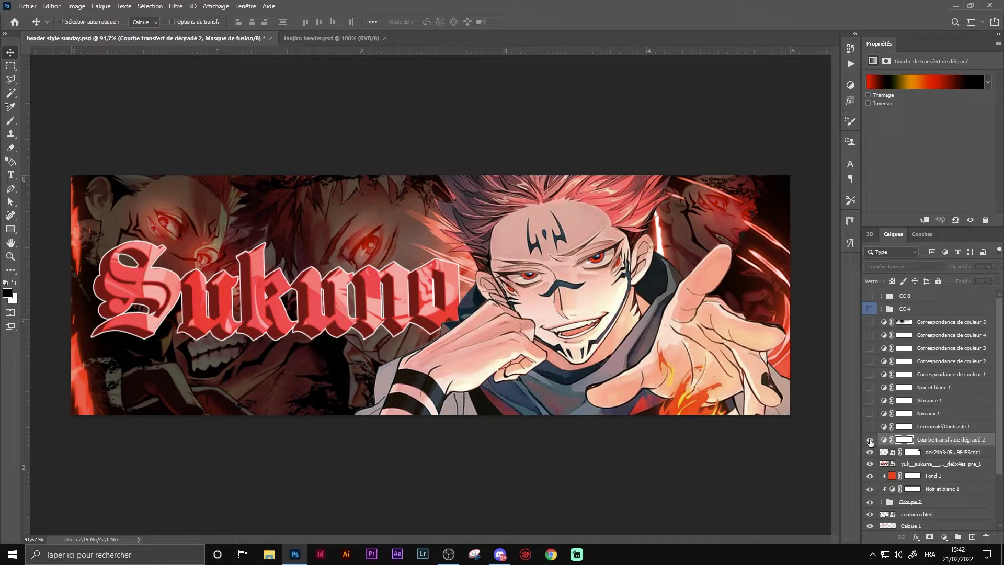
{"action": "left_click", "coordinate": [869, 440]}
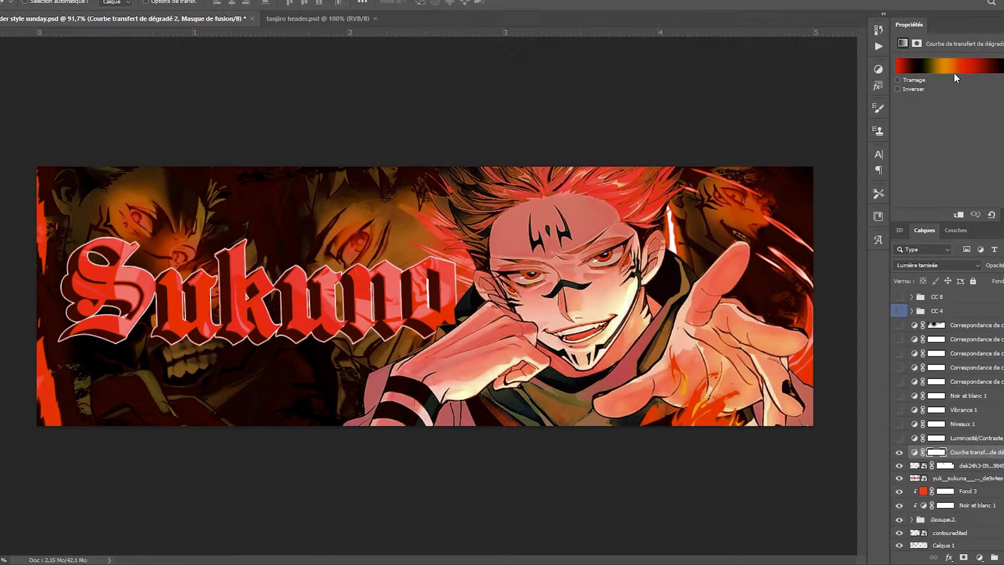
- Inspect the gradient map colours and switch on Brightness/Contrast 1 and Levels 1
{"action": "left_click", "coordinate": [921, 84]}
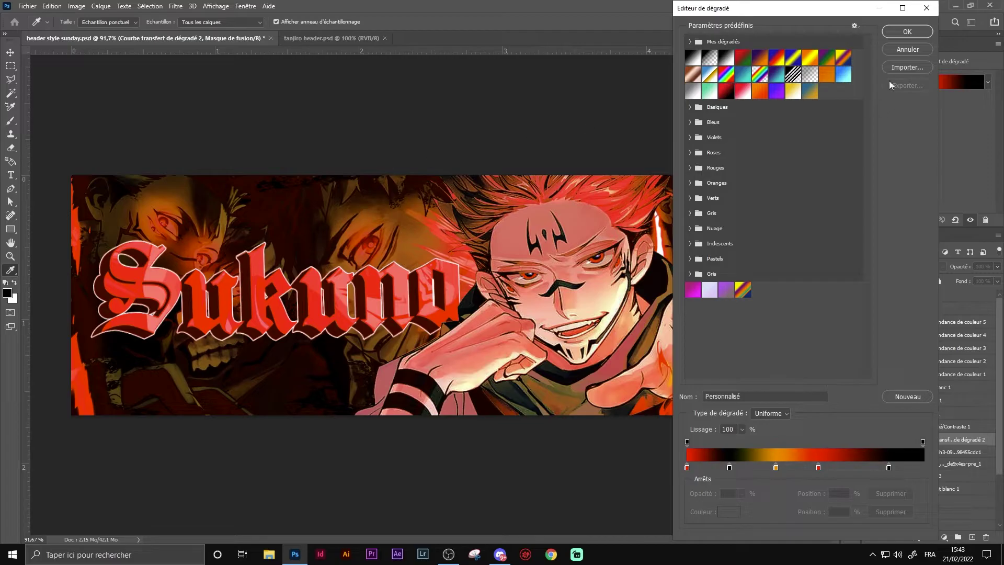
{"action": "left_click", "coordinate": [902, 33]}
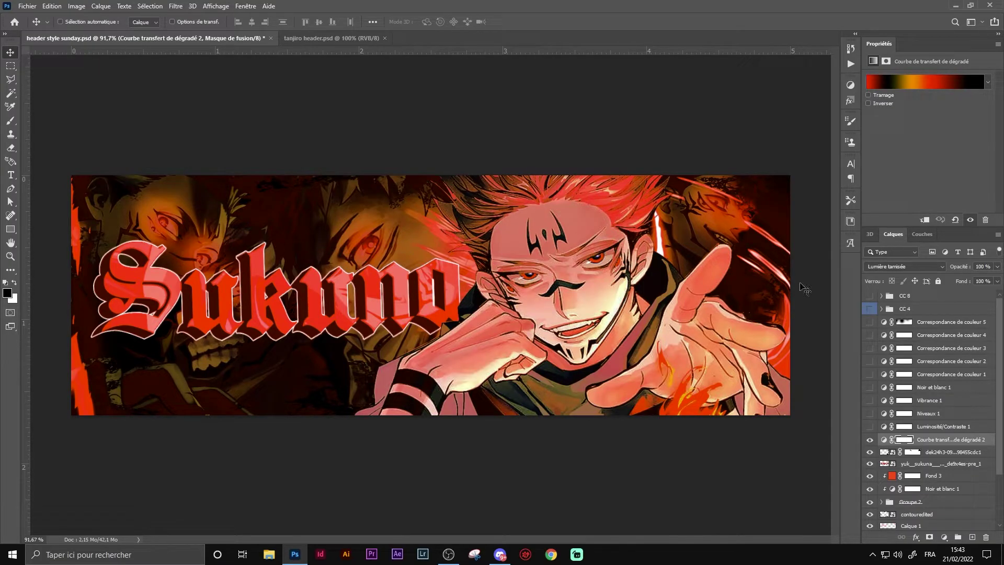
{"action": "left_click", "coordinate": [869, 427]}
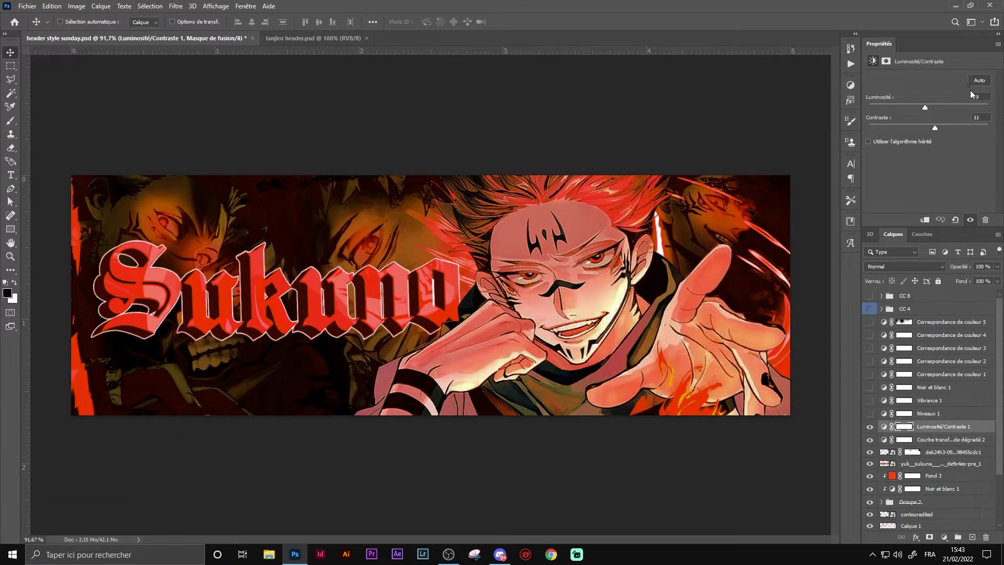
{"action": "left_click", "coordinate": [870, 413]}
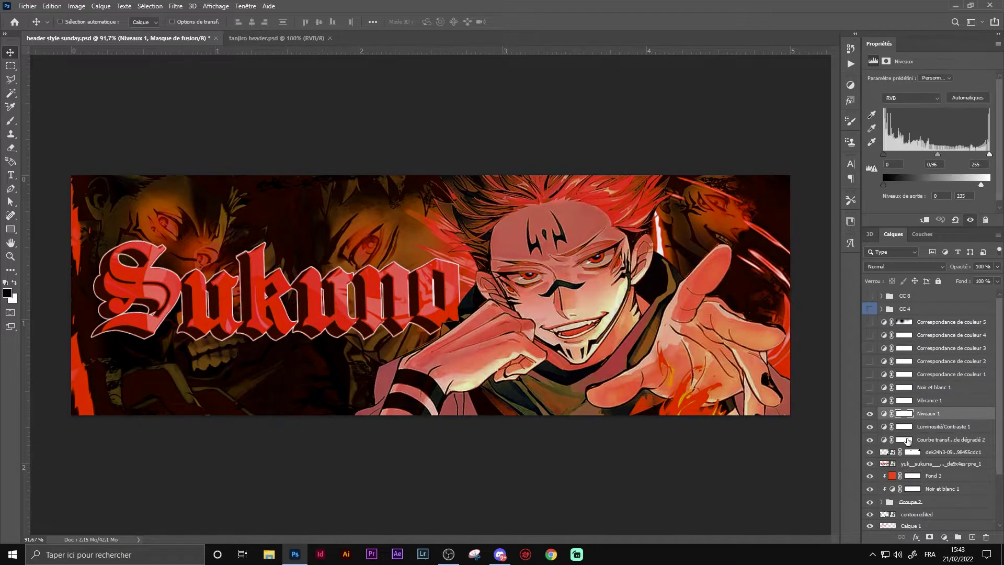
{"action": "left_click", "coordinate": [884, 413]}
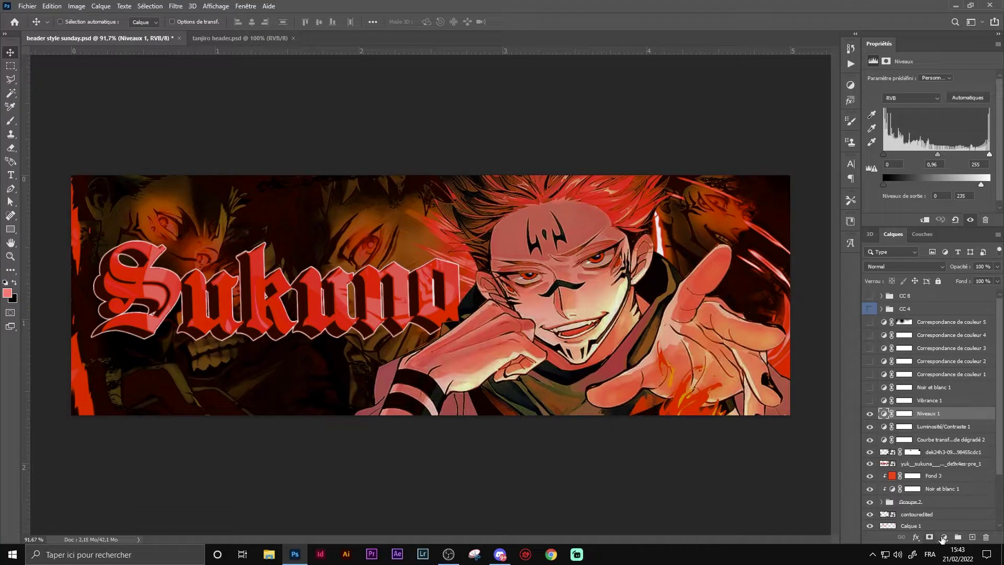
- Enable Vibrance 1, Black-and-white 1 at 13% opacity, and the first colour lookup
{"action": "left_click", "coordinate": [943, 538]}
{"action": "left_click", "coordinate": [867, 414]}
{"action": "left_click", "coordinate": [943, 539]}
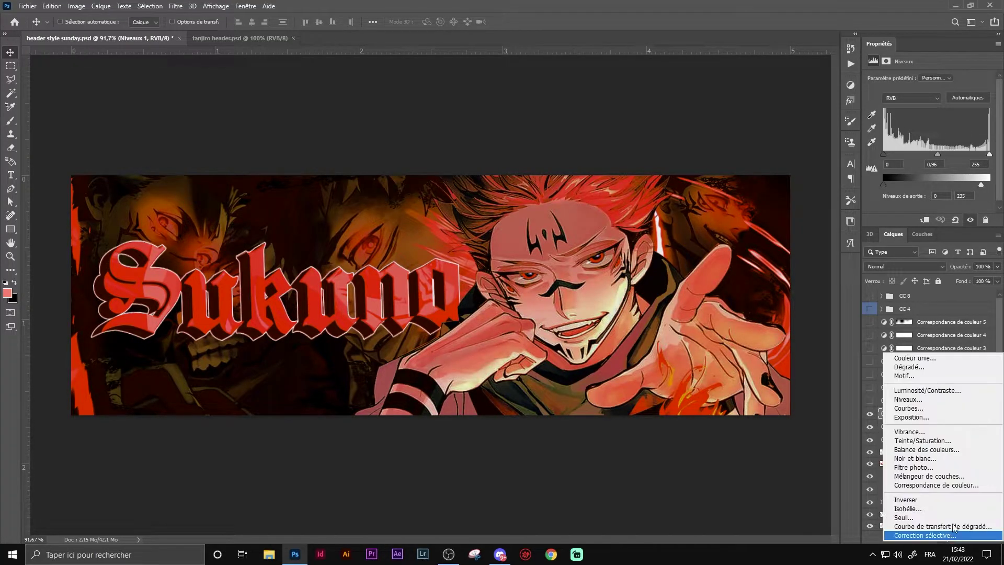
{"action": "left_click", "coordinate": [880, 403]}
{"action": "left_click", "coordinate": [879, 401]}
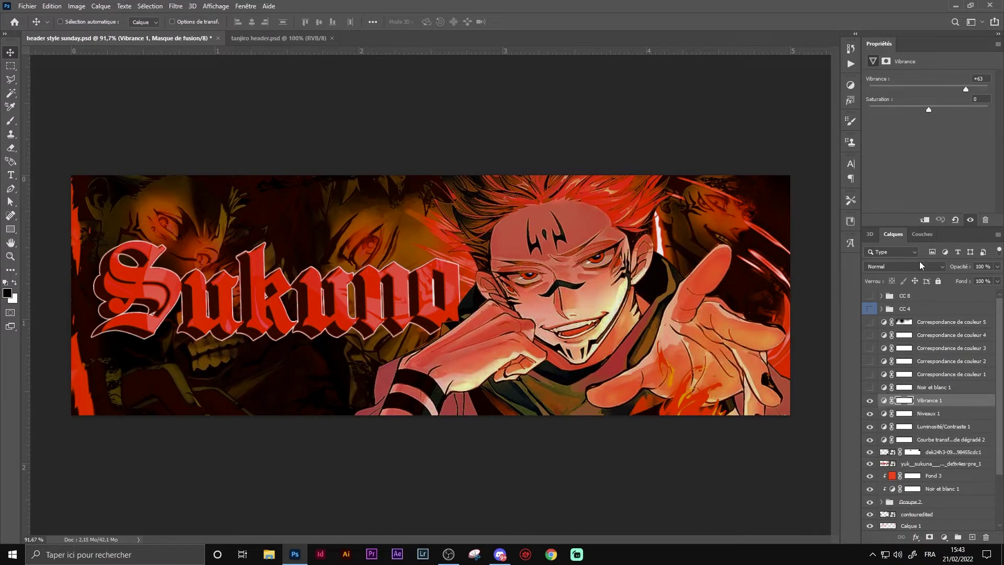
{"action": "left_click", "coordinate": [869, 386]}
{"action": "key", "text": "1"}
{"action": "key", "text": "3"}
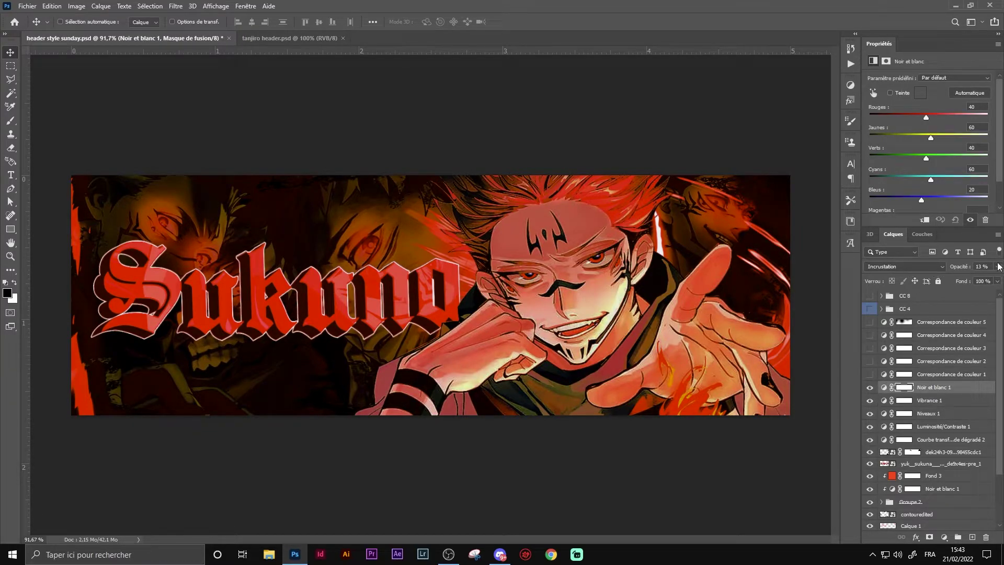
{"action": "left_click", "coordinate": [870, 374]}
{"action": "left_click", "coordinate": [884, 374]}
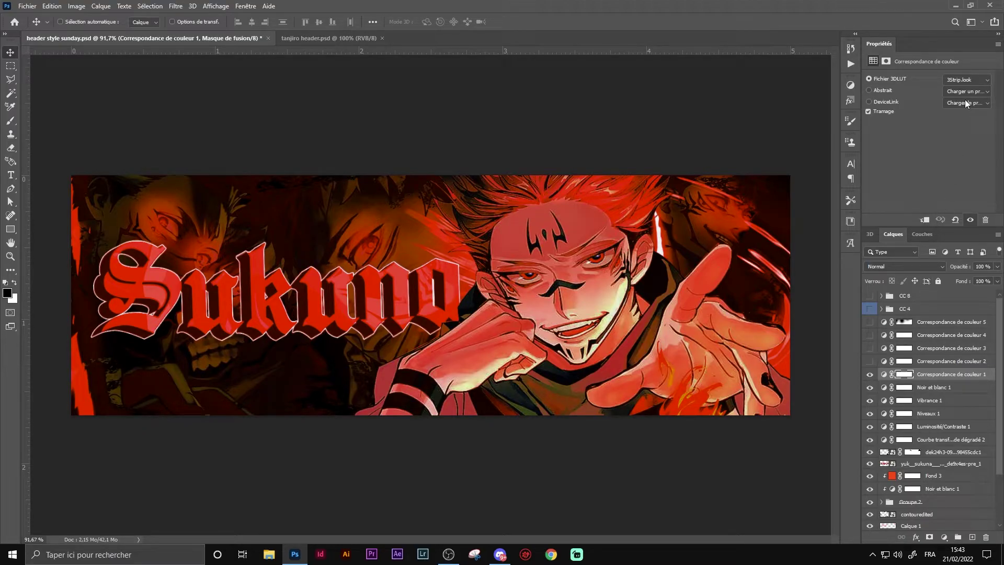
- Check the first colour lookup's table list and keep 3Strip.look
{"action": "left_click", "coordinate": [883, 374]}
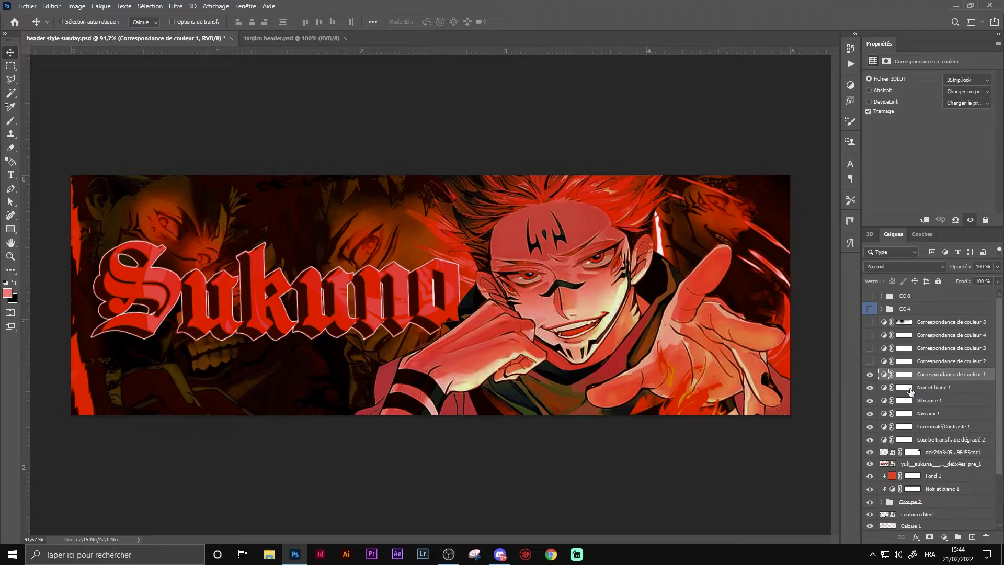
{"action": "left_click", "coordinate": [945, 537]}
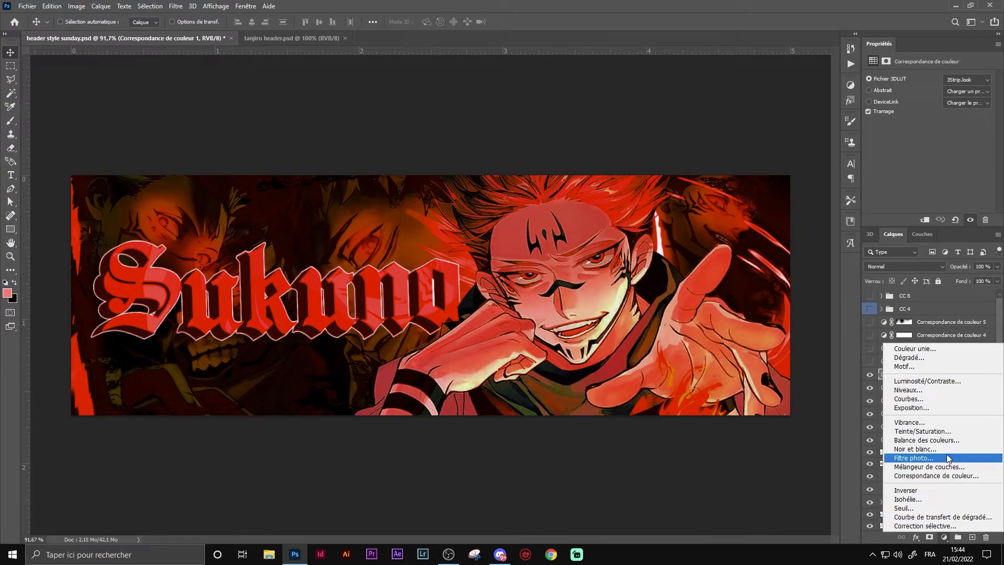
{"action": "left_click", "coordinate": [877, 378]}
{"action": "left_click", "coordinate": [962, 80]}
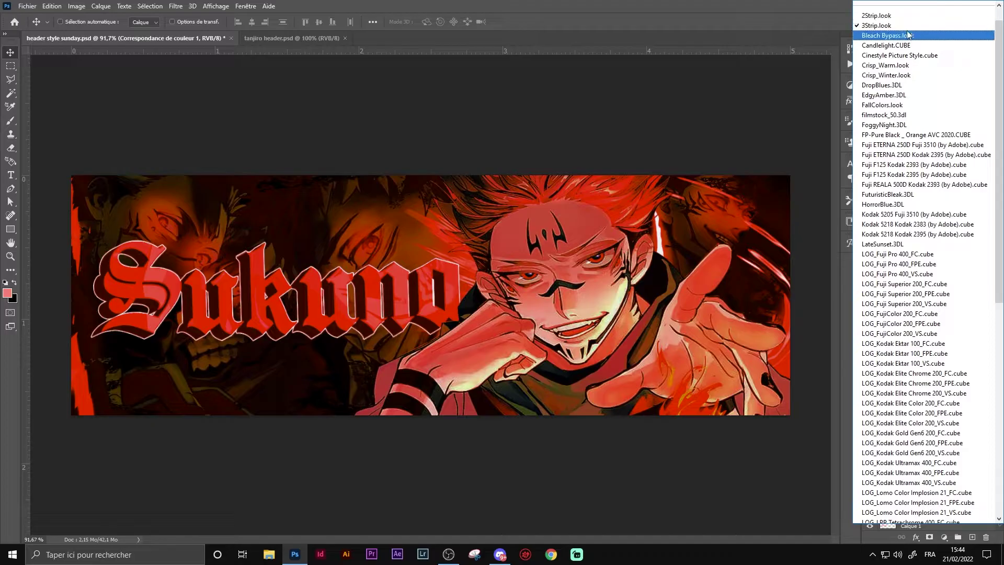
{"action": "scroll", "coordinate": [908, 35], "scroll_direction": "up", "scroll_amount": 1}
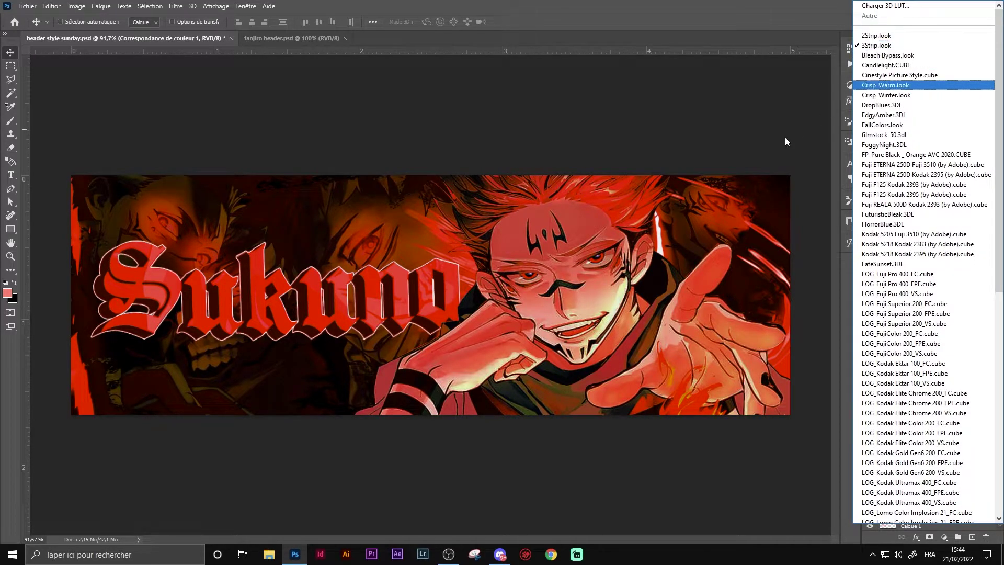
{"action": "left_click", "coordinate": [820, 170]}
- Switch on the second, third and fourth colour lookup adjustments
{"action": "left_click", "coordinate": [945, 365]}
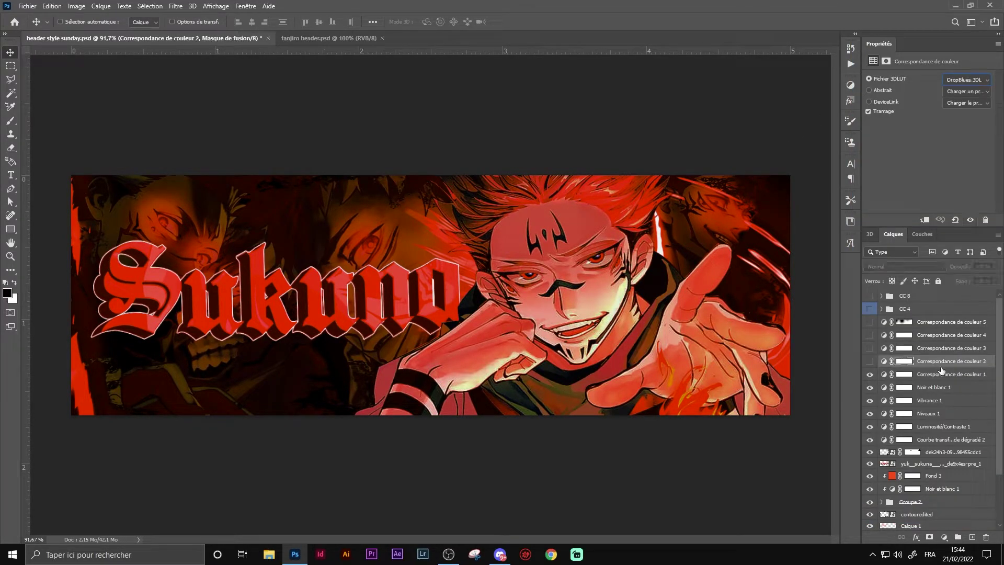
{"action": "left_click", "coordinate": [883, 361]}
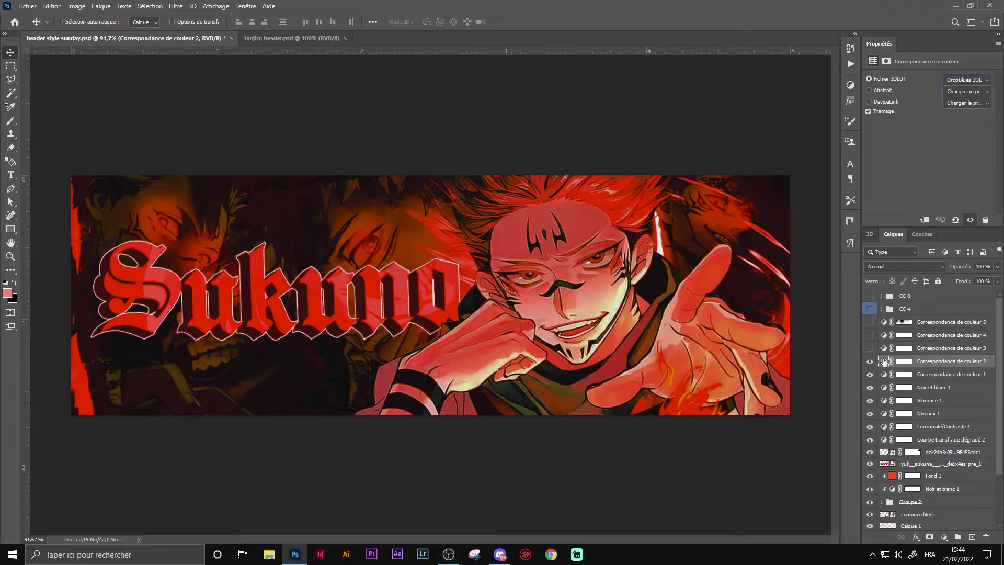
{"action": "left_click", "coordinate": [869, 348]}
{"action": "left_click", "coordinate": [904, 348]}
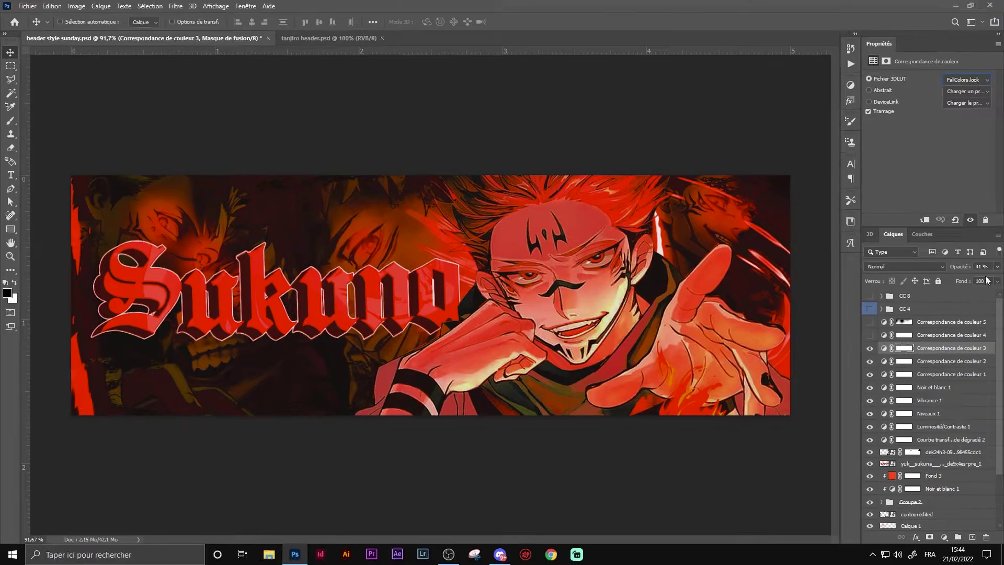
{"action": "left_click", "coordinate": [871, 335]}
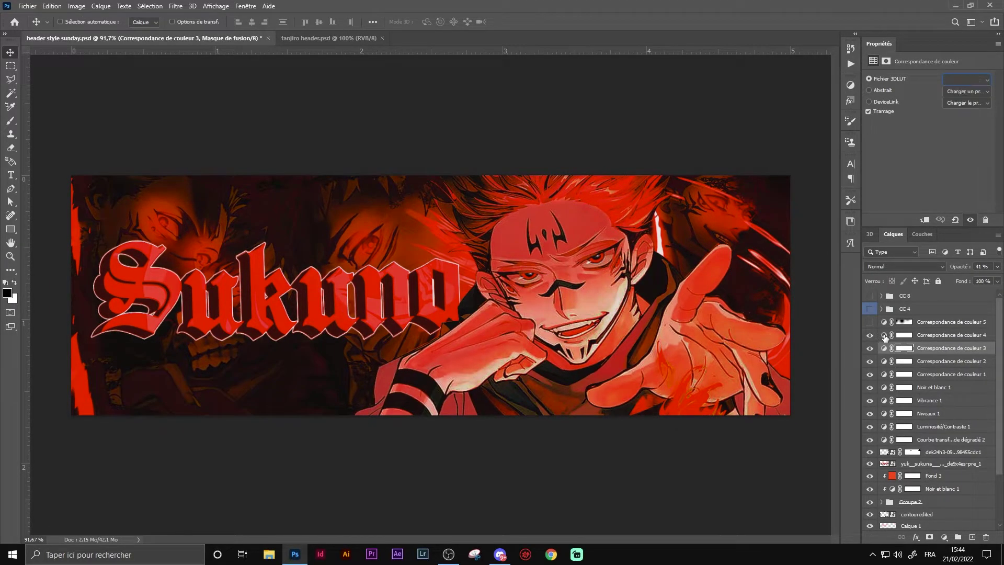
{"action": "left_click", "coordinate": [904, 334]}
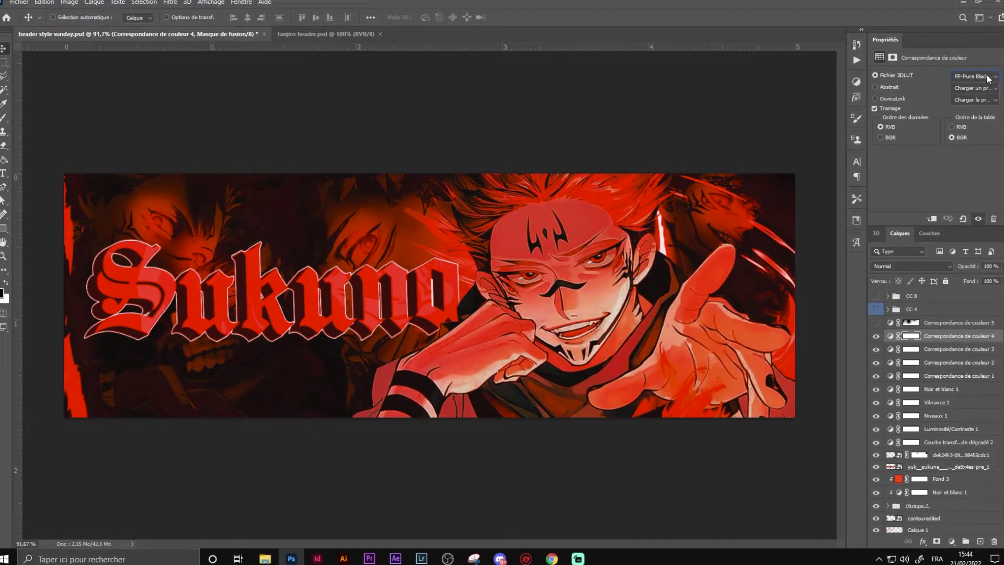
{"action": "left_click", "coordinate": [888, 336]}
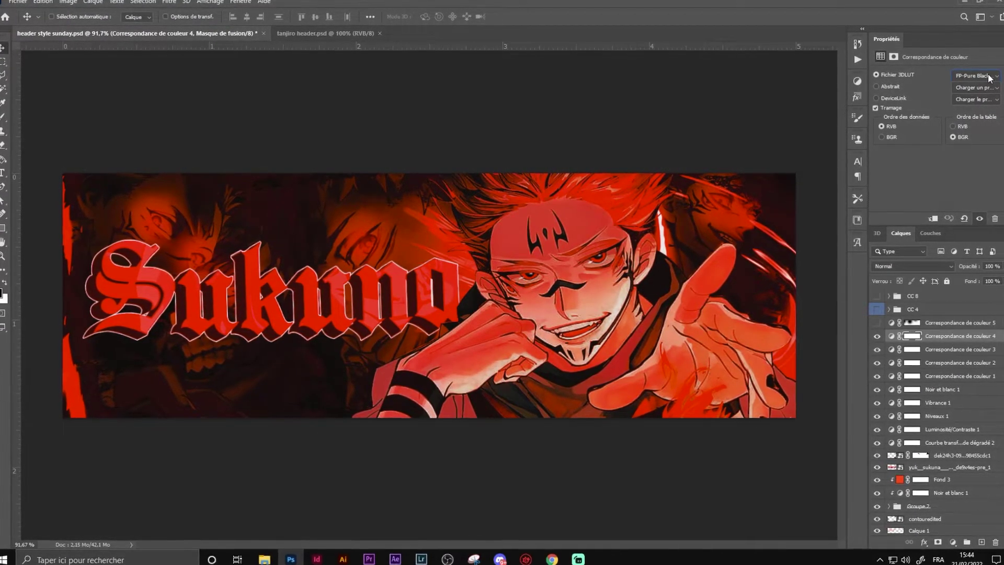
- Turn on Correspondance de couleur 5 and the CC 4 adjustment group
{"action": "left_click", "coordinate": [869, 322]}
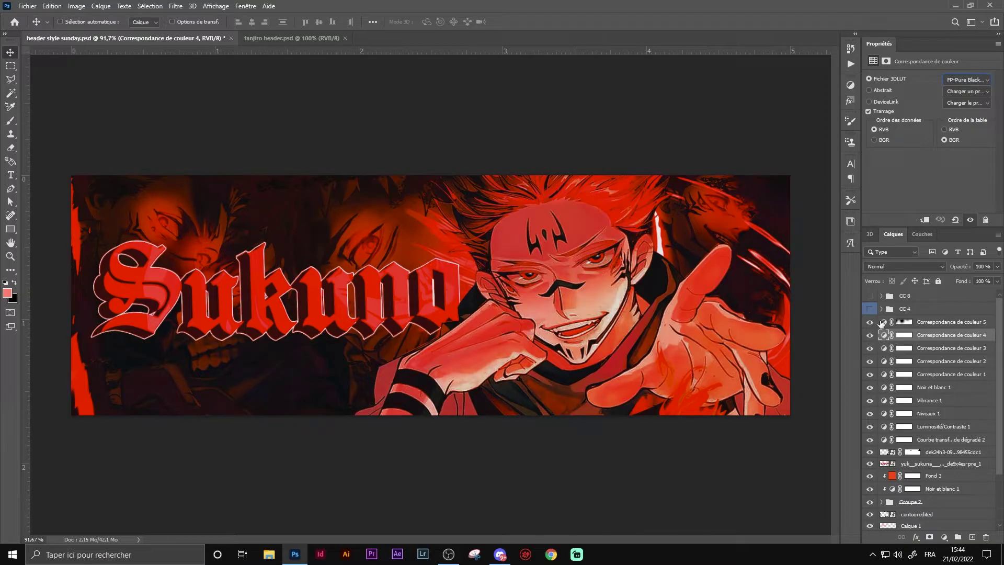
{"action": "left_click", "coordinate": [883, 323]}
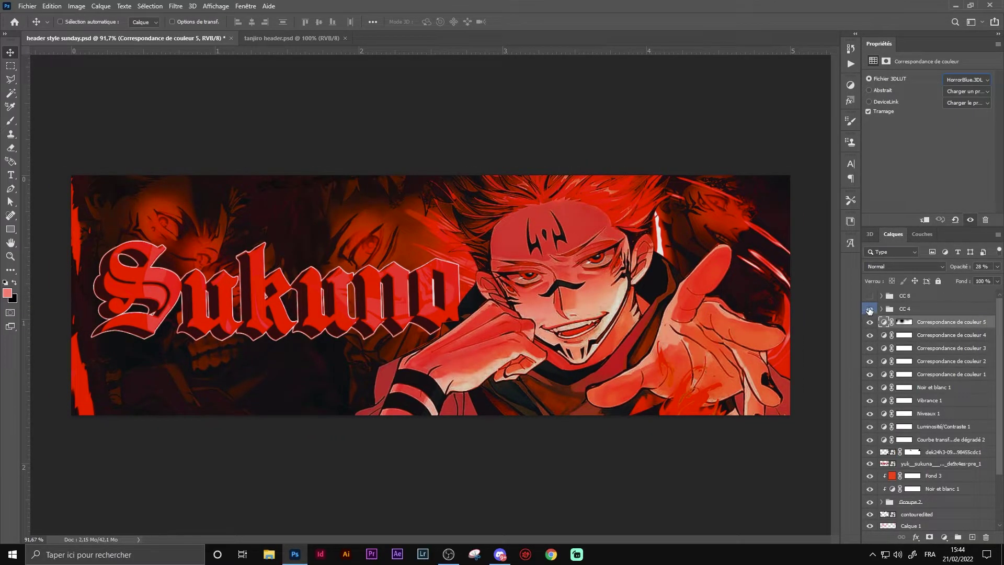
{"action": "left_click", "coordinate": [869, 309]}
{"action": "left_click", "coordinate": [892, 312]}
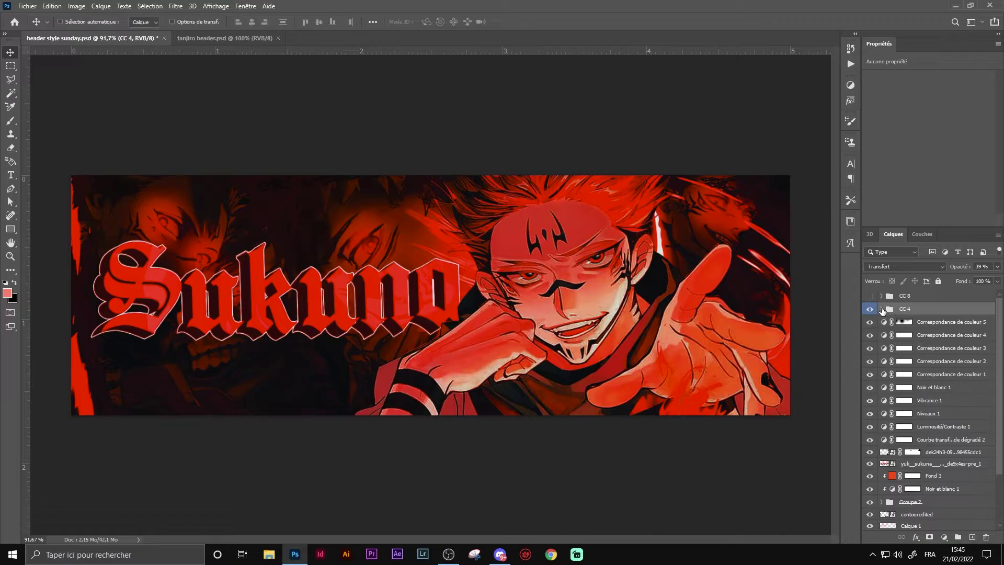
- Expand CC 4 and review Hue/Saturation, Brightness/Contrast, Color Balance, Vibrance and Gradient Map settings
{"action": "left_click", "coordinate": [882, 309]}
{"action": "left_click", "coordinate": [888, 374]}
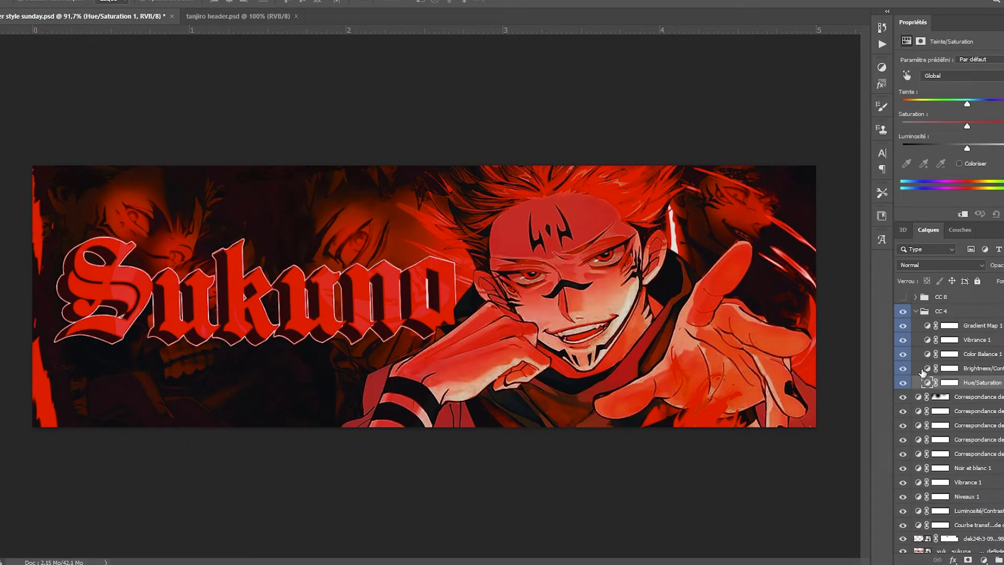
{"action": "left_click", "coordinate": [923, 369]}
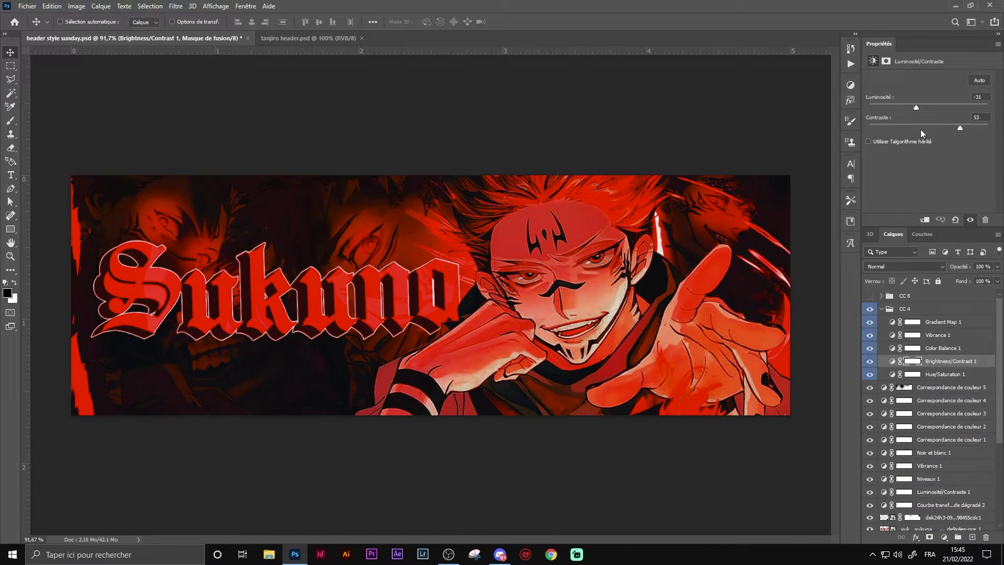
{"action": "left_click", "coordinate": [892, 349]}
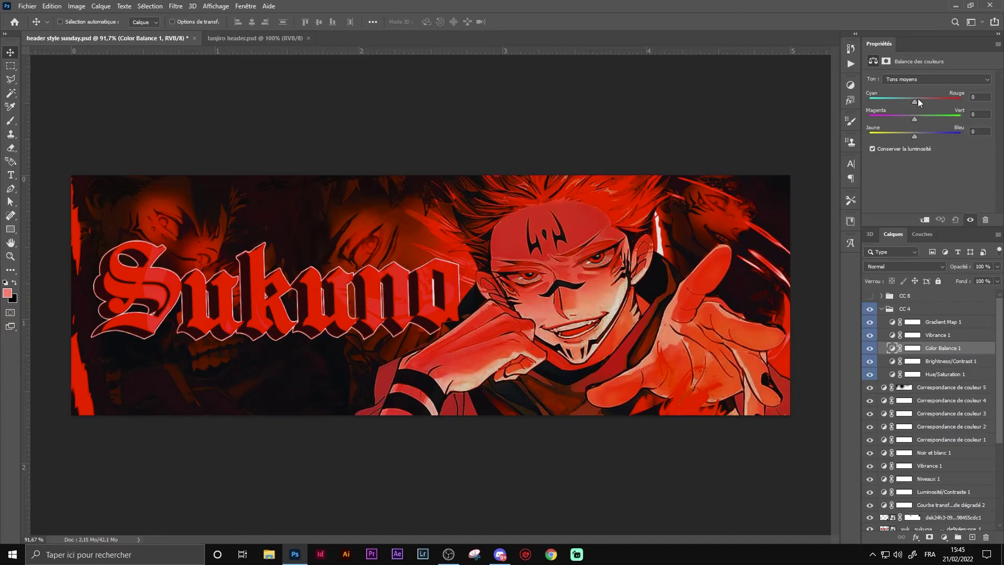
{"action": "left_click", "coordinate": [924, 79]}
{"action": "left_click", "coordinate": [892, 336]}
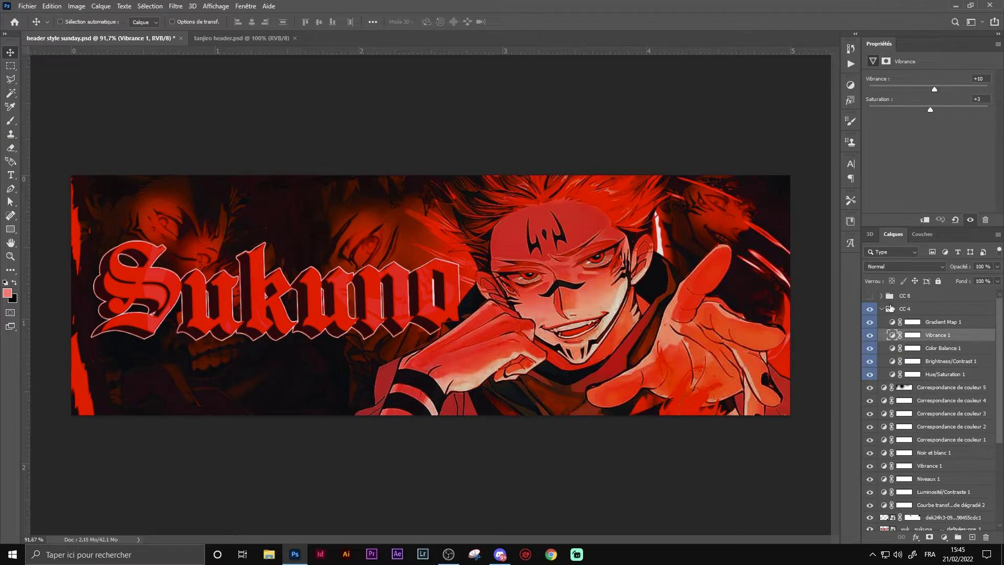
{"action": "left_click", "coordinate": [891, 323]}
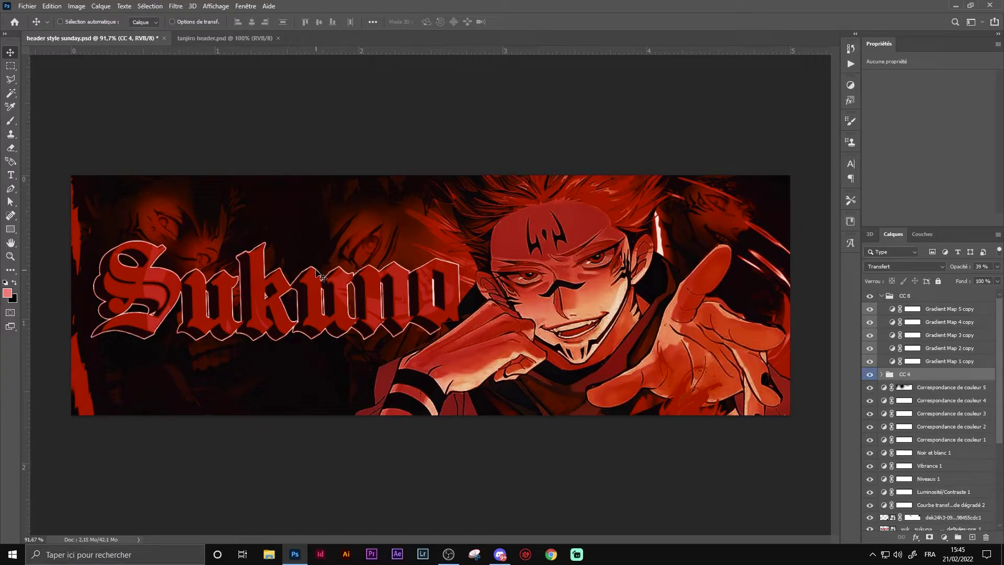
- Open CC 8 and inspect blend mode, opacity and gradient of Gradient Map copies 1–5
{"action": "left_click", "coordinate": [927, 348]}
{"action": "left_click", "coordinate": [962, 335]}
{"action": "left_click", "coordinate": [951, 309]}
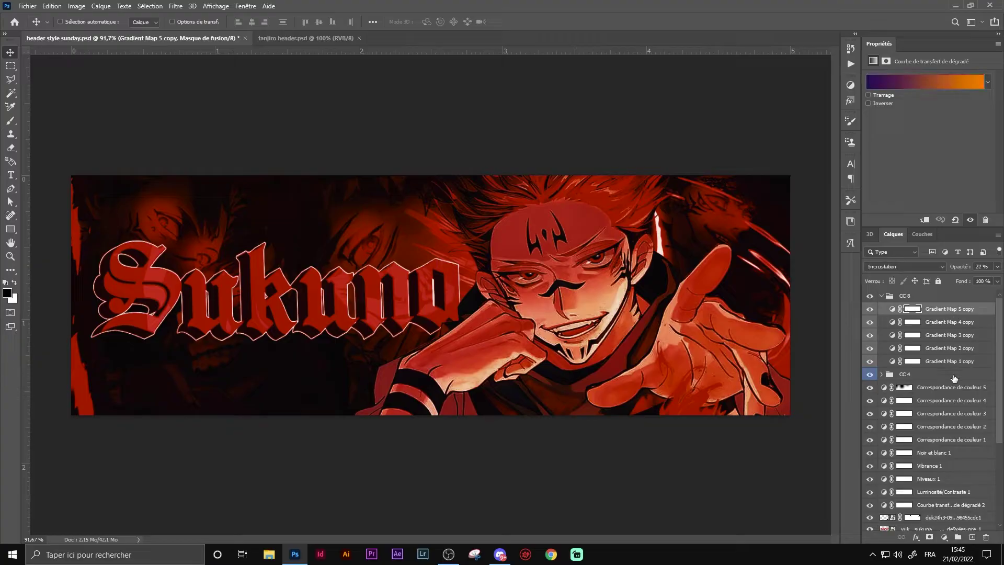
{"action": "left_click", "coordinate": [943, 362]}
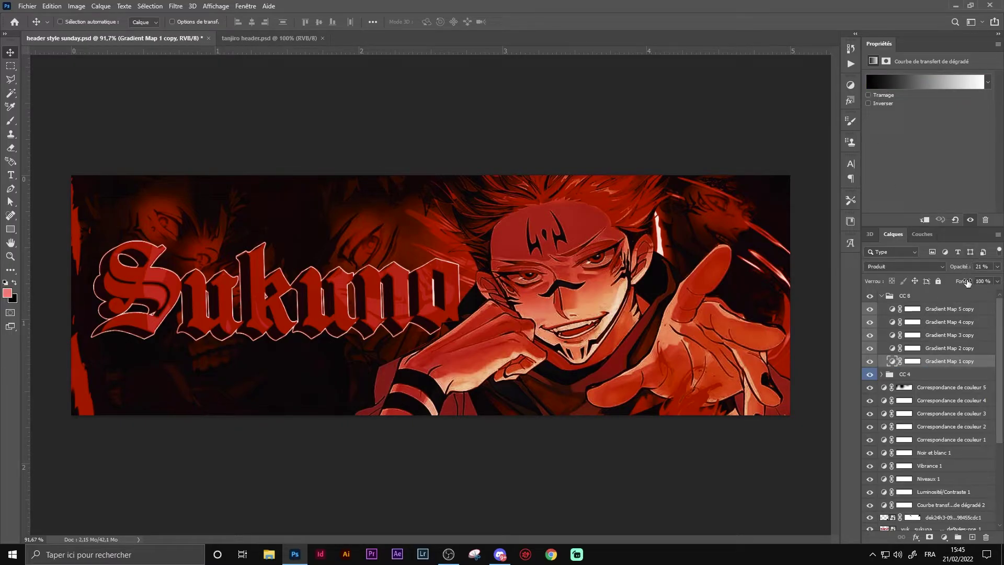
{"action": "left_click", "coordinate": [895, 348]}
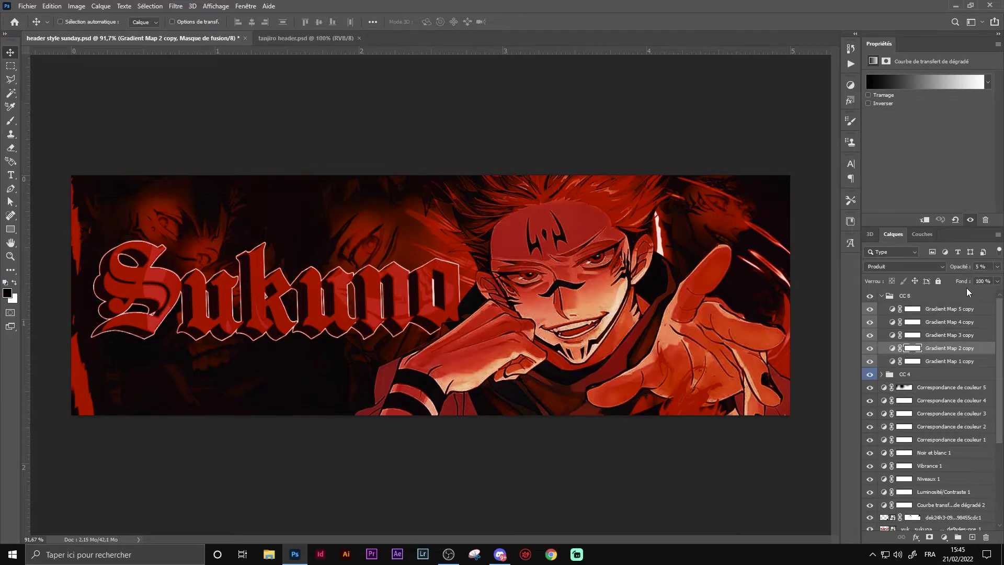
{"action": "left_click", "coordinate": [894, 335]}
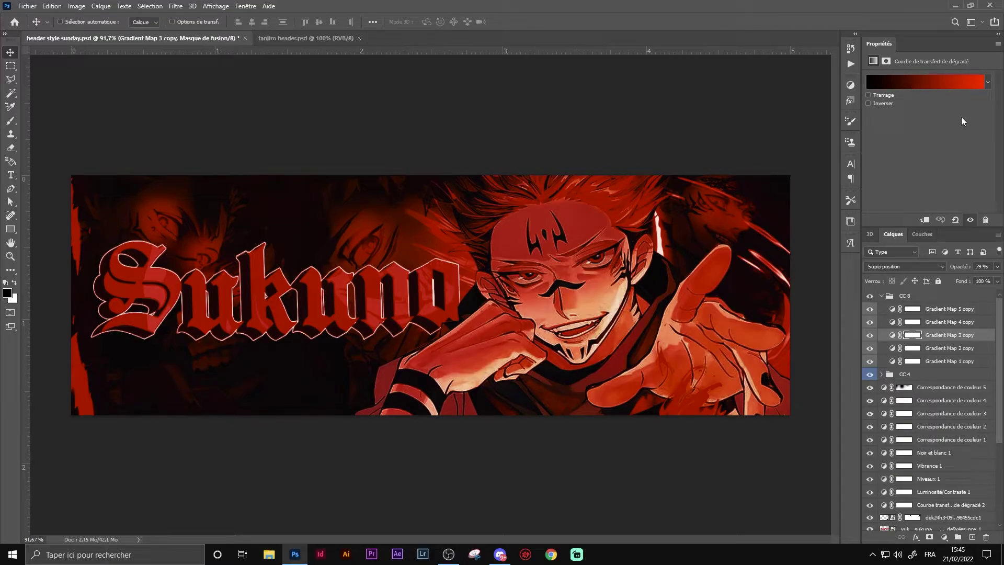
{"action": "left_click", "coordinate": [898, 322]}
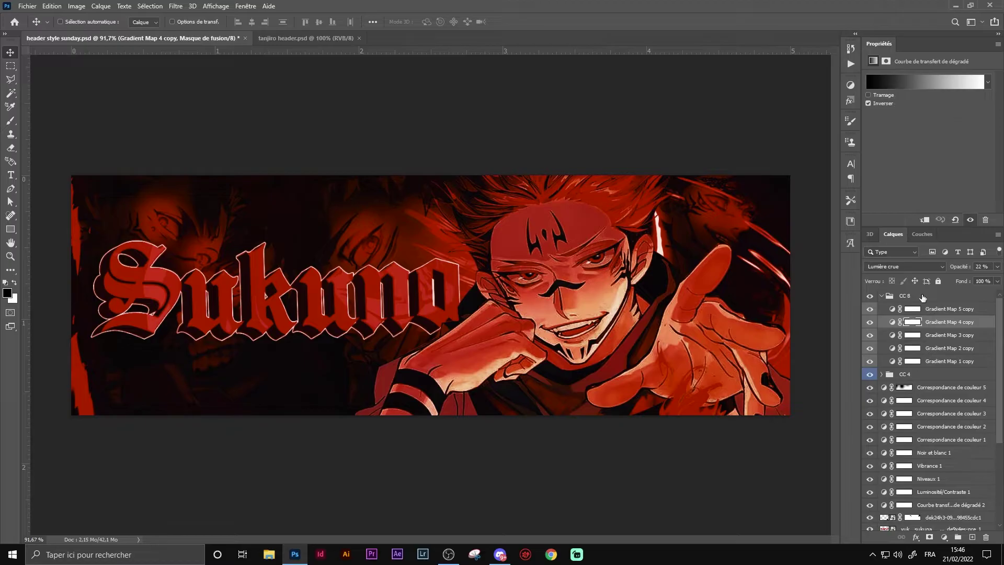
{"action": "left_click", "coordinate": [895, 311]}
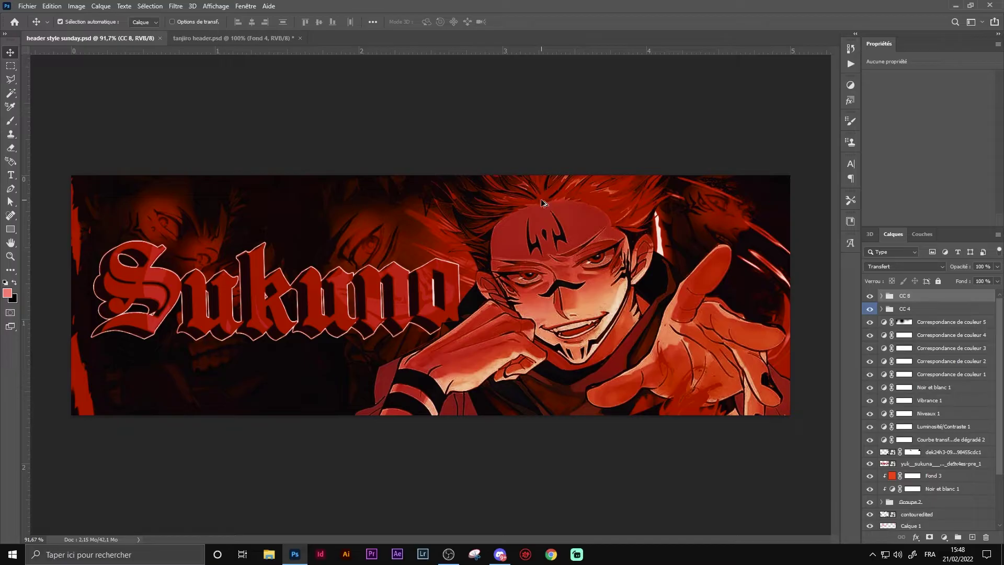
- Stamp visible layers into a new layer and tweak its Camera Raw temperature, tint and green curve
{"action": "key", "text": "ctrl+shift+alt+e"}
{"action": "left_click", "coordinate": [176, 6]}
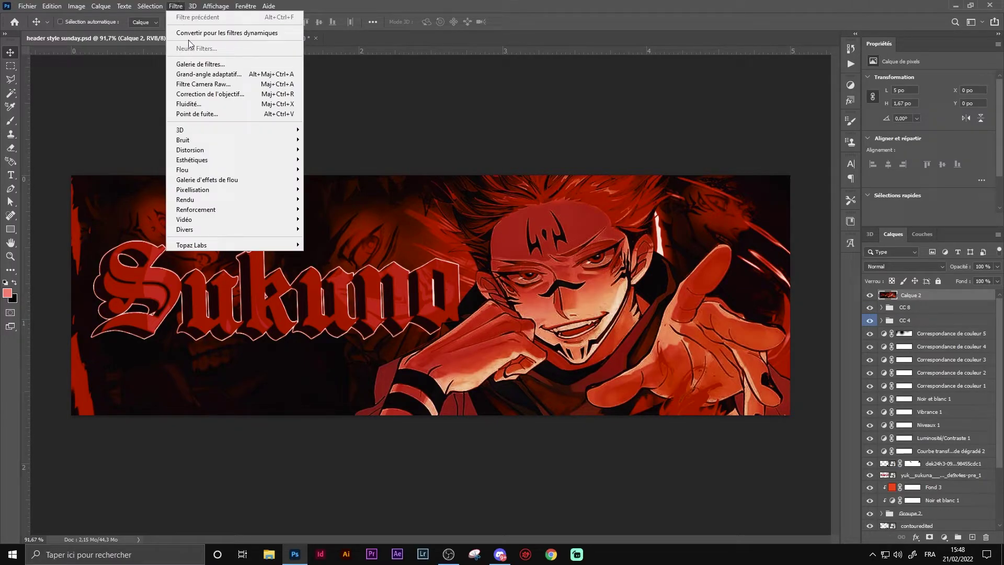
{"action": "left_click", "coordinate": [221, 85]}
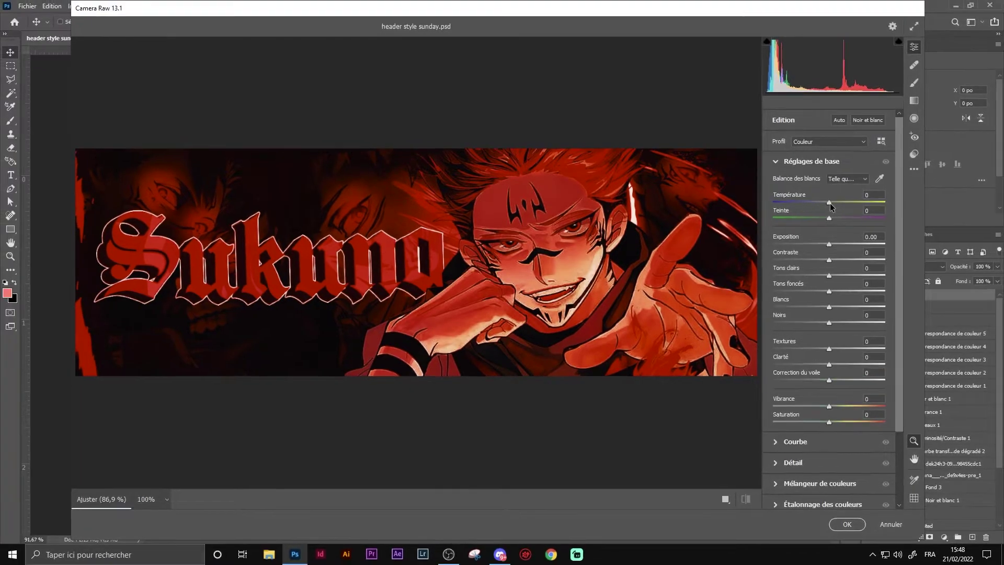
{"action": "left_click_drag", "start_coordinate": [829, 203], "coordinate": [827, 203]}
{"action": "mouse_move", "coordinate": [829, 217]}
{"action": "left_mouse_down"}
{"action": "mouse_move", "coordinate": [842, 218]}
{"action": "mouse_move", "coordinate": [835, 221]}
{"action": "left_mouse_up"}
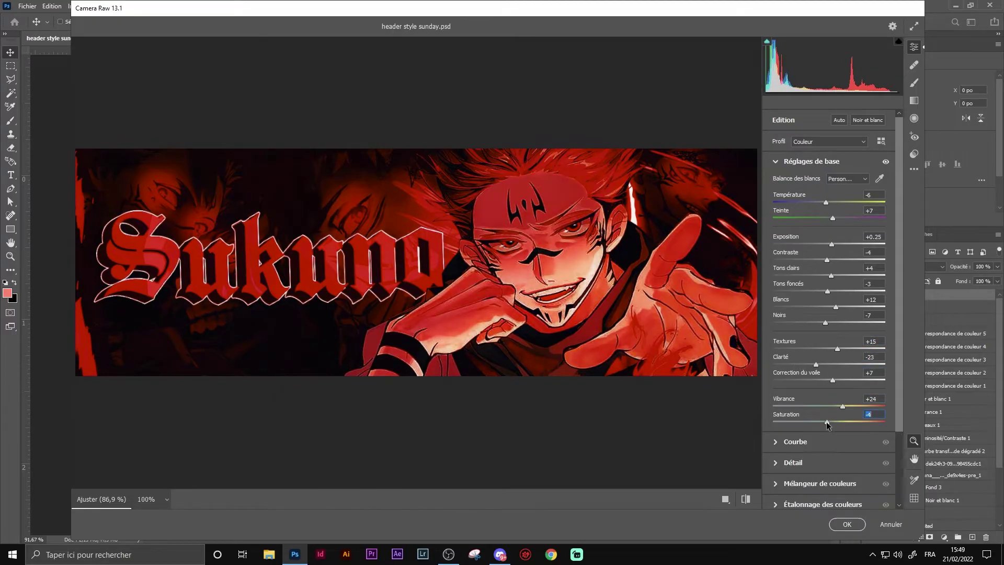
{"action": "left_click", "coordinate": [795, 442]}
{"action": "left_click", "coordinate": [831, 199]}
{"action": "left_click", "coordinate": [861, 239]}
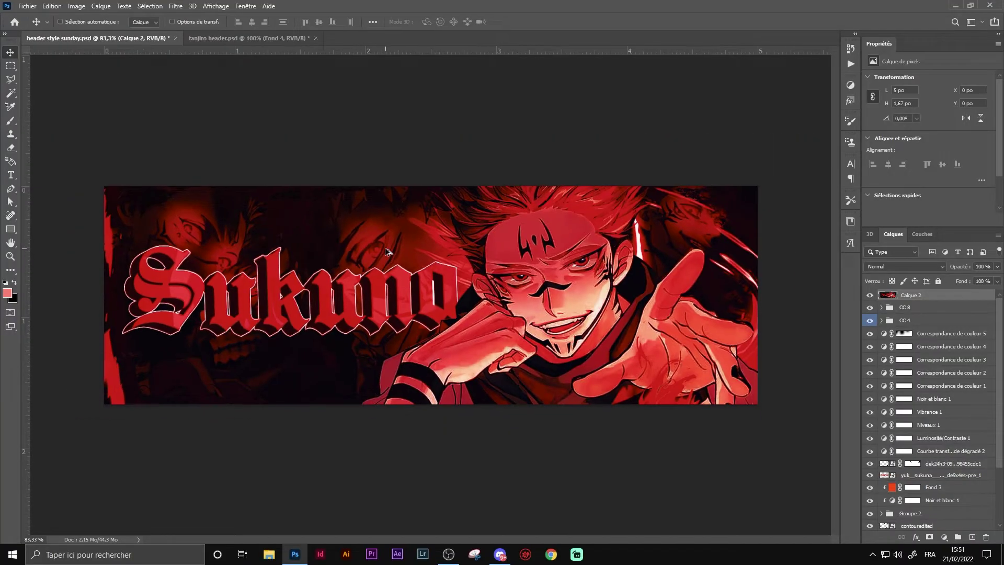
- Add a new layer and set the brush colour to a deep red sampled from the artwork
{"action": "left_click", "coordinate": [979, 542]}
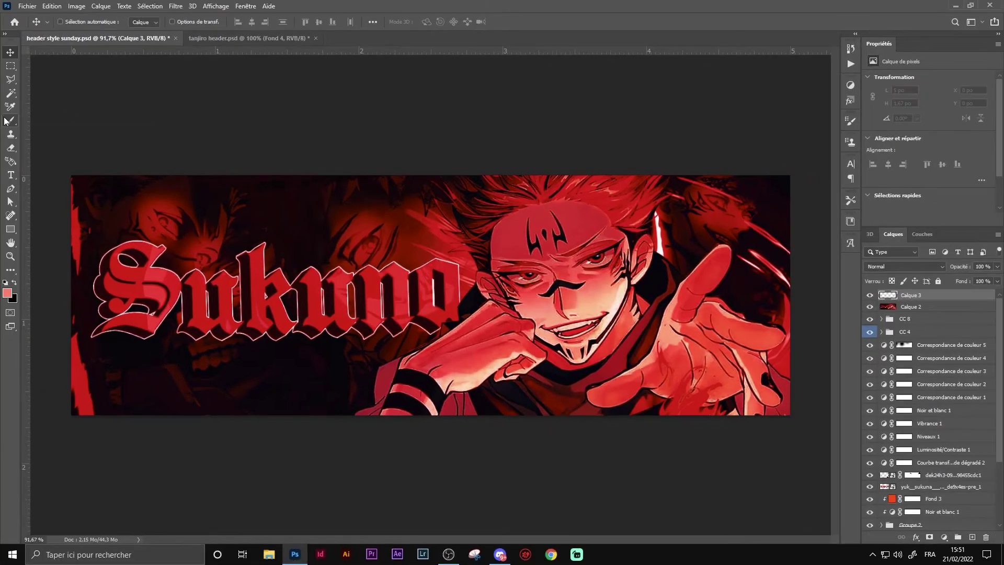
{"action": "left_click", "coordinate": [10, 120]}
{"action": "left_click", "coordinate": [7, 292]}
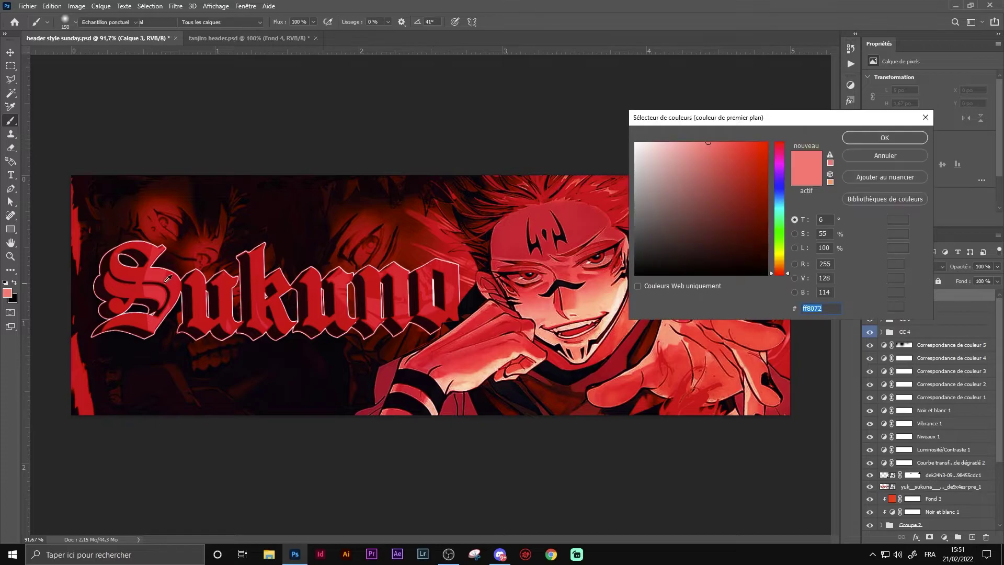
{"action": "left_click", "coordinate": [177, 275]}
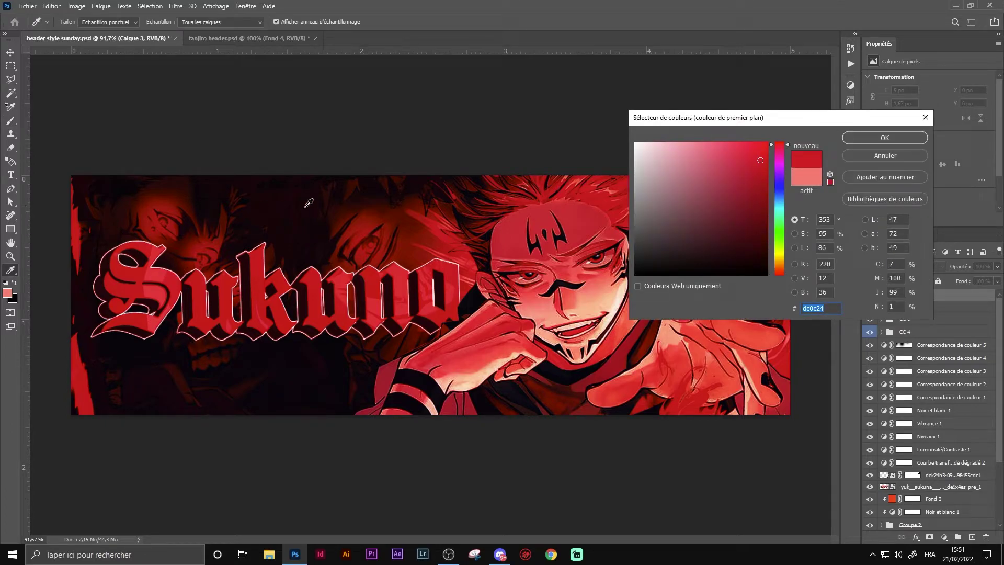
{"action": "left_click", "coordinate": [598, 192]}
{"action": "left_click", "coordinate": [874, 139]}
- Enlarge the soft brush to a very large size for the glow
{"action": "key", "text": "b"}
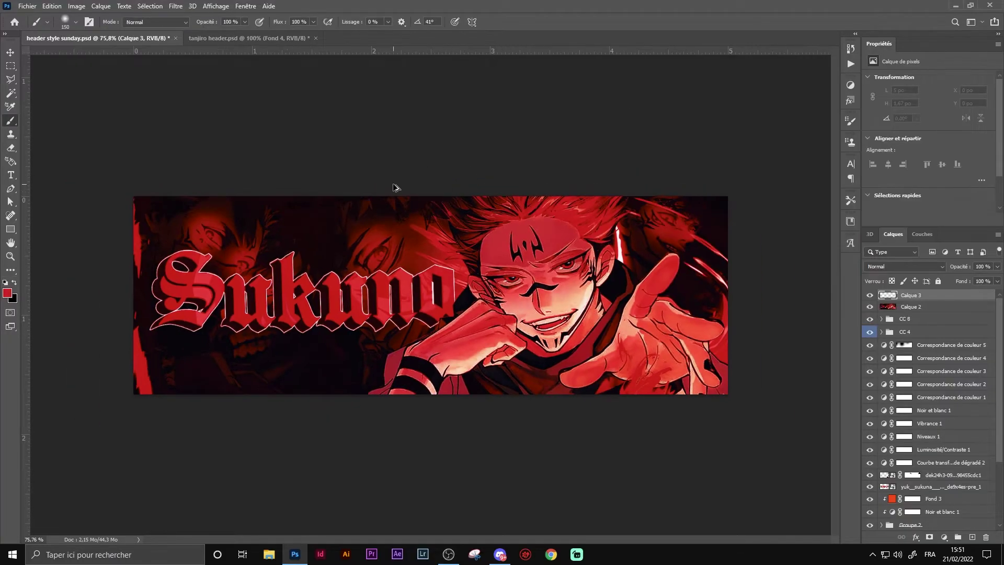
{"action": "left_click_drag", "start_coordinate": [379, 206], "coordinate": [385, 206]}
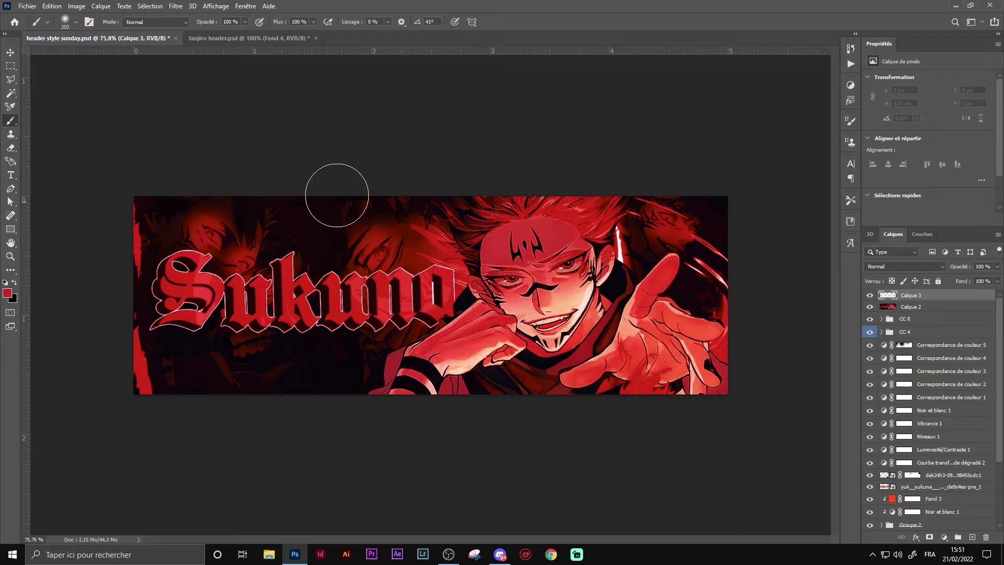
{"action": "left_click", "coordinate": [77, 22]}
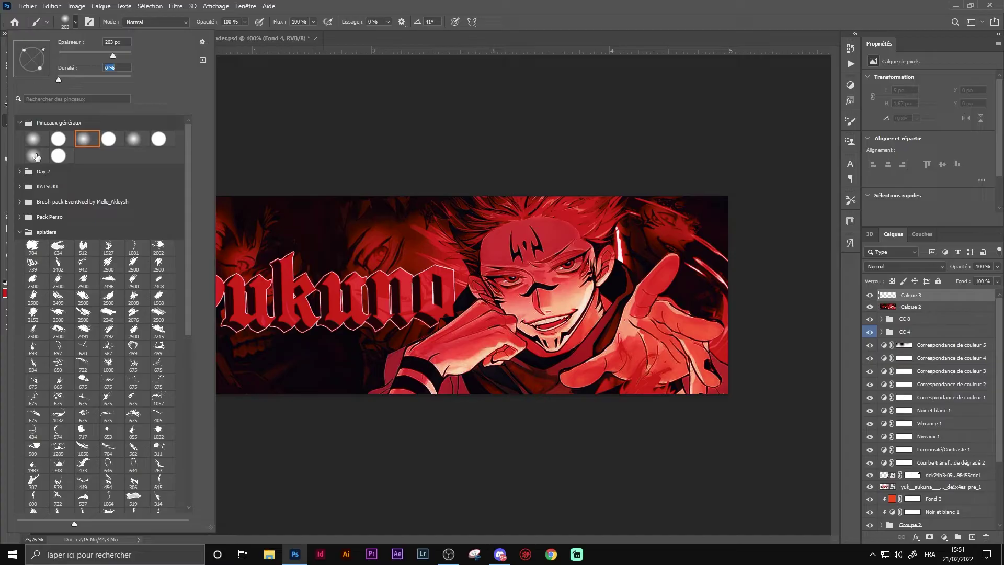
{"action": "key", "text": "Return"}
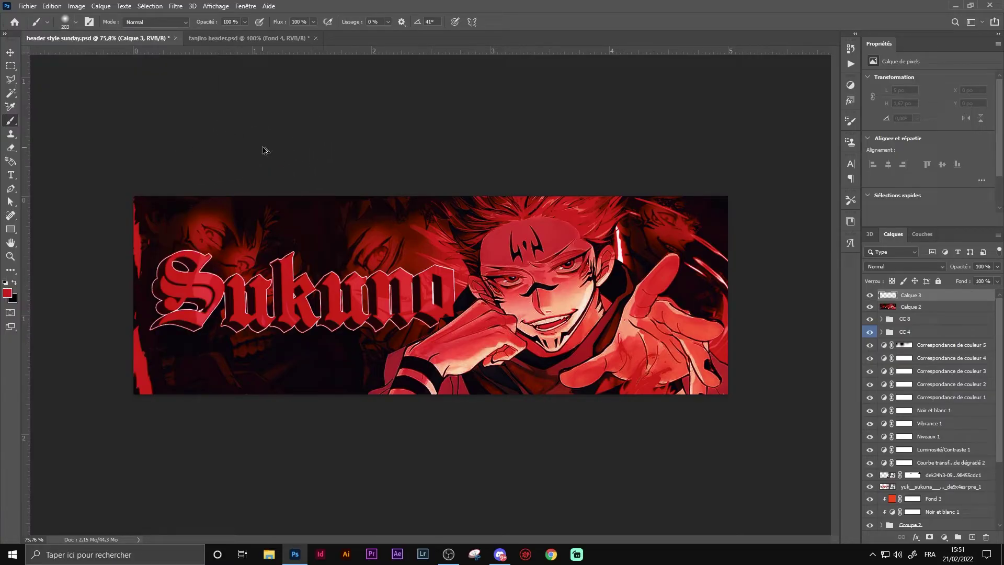
{"action": "key", "text": "bracketright"}
{"action": "key", "text": "bracketright"}
{"action": "key", "text": "bracketright"}
{"action": "key", "text": "bracketright"}
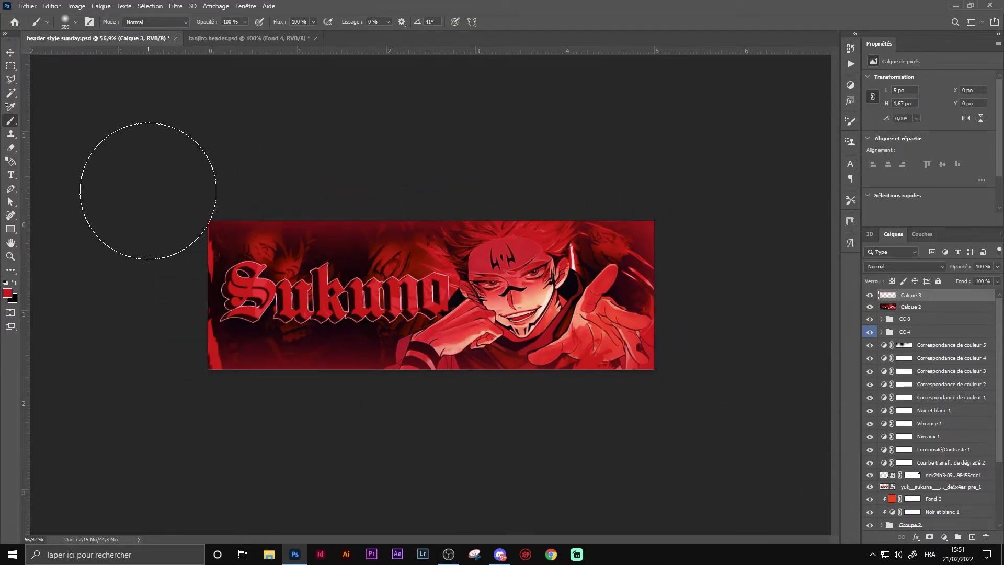
- Blend the glow layer in Superposition at 33% opacity
{"action": "left_click", "coordinate": [904, 266]}
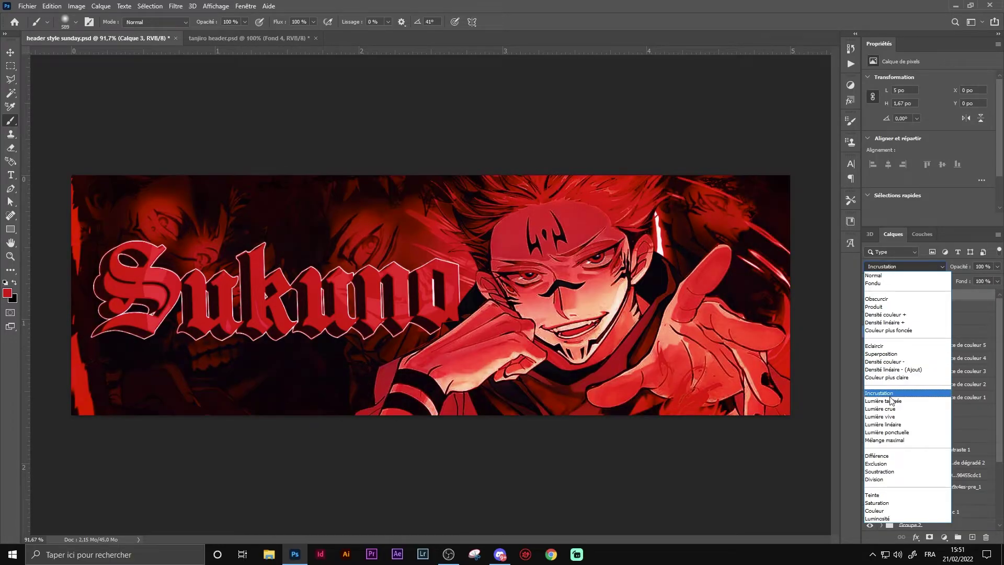
{"action": "left_click", "coordinate": [884, 355]}
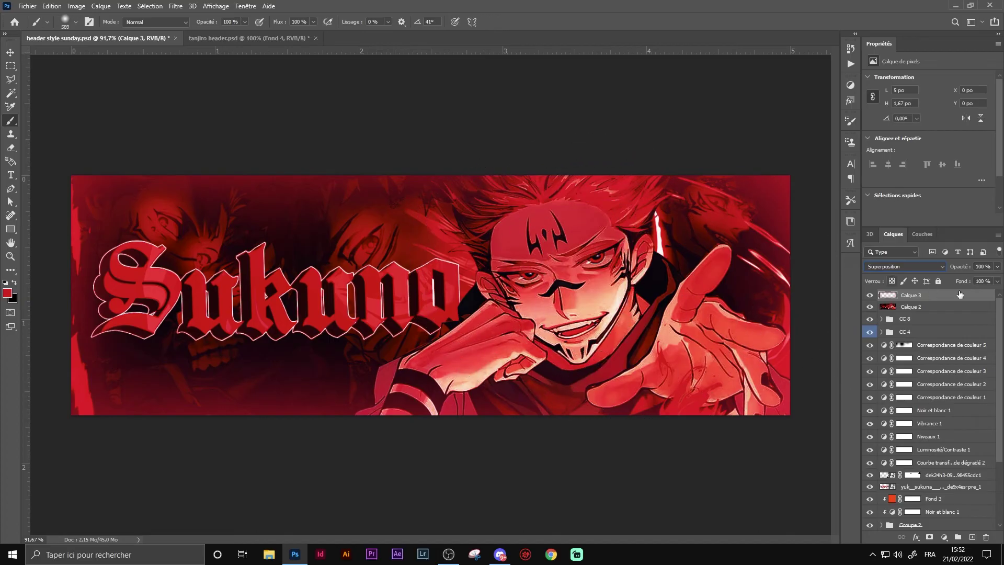
{"action": "left_click", "coordinate": [997, 266]}
{"action": "left_click_drag", "start_coordinate": [955, 278], "coordinate": [962, 279]}
{"action": "key", "text": "v"}
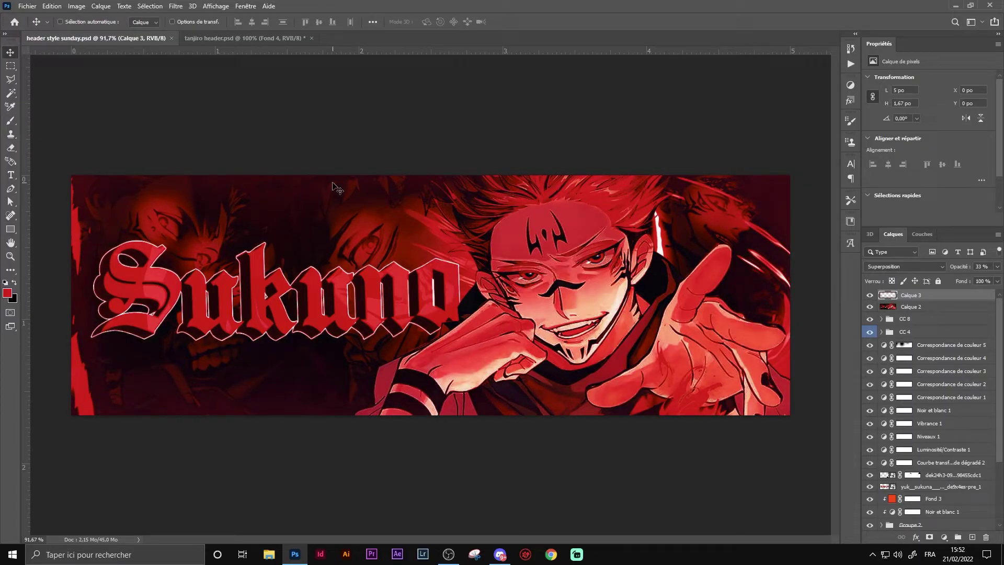
- Stamp visible layers, apply a 6.2 px Gaussian blur, and blend it in Superposition at 40%
{"action": "key", "text": "ctrl+shift+alt+e"}
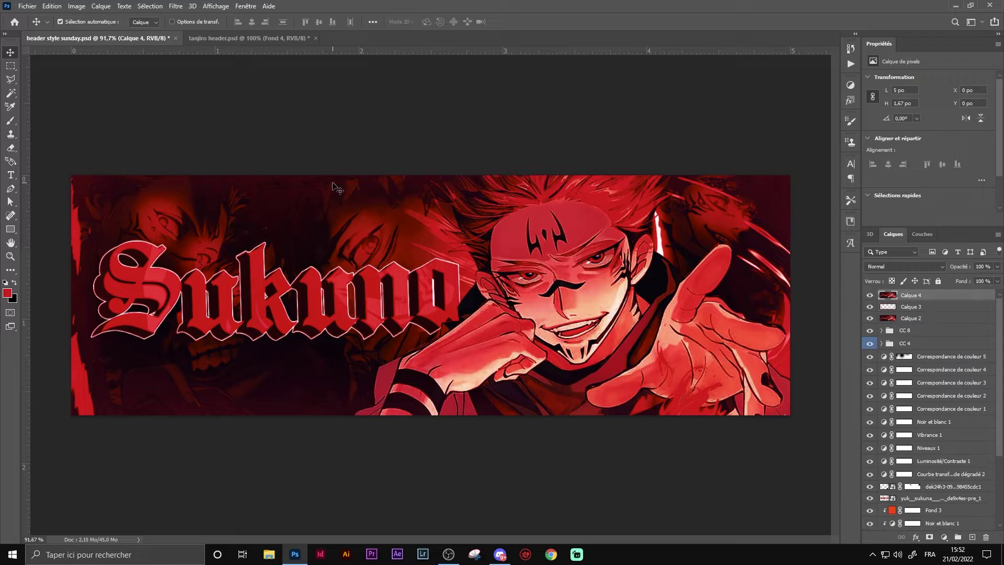
{"action": "left_click", "coordinate": [175, 6]}
{"action": "mouse_move", "coordinate": [235, 169]}
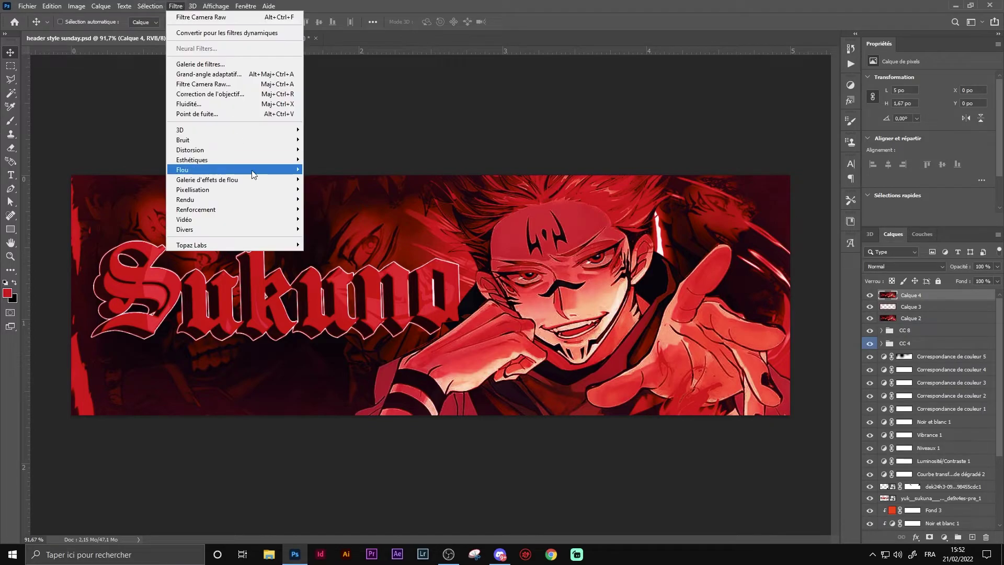
{"action": "left_click", "coordinate": [332, 218]}
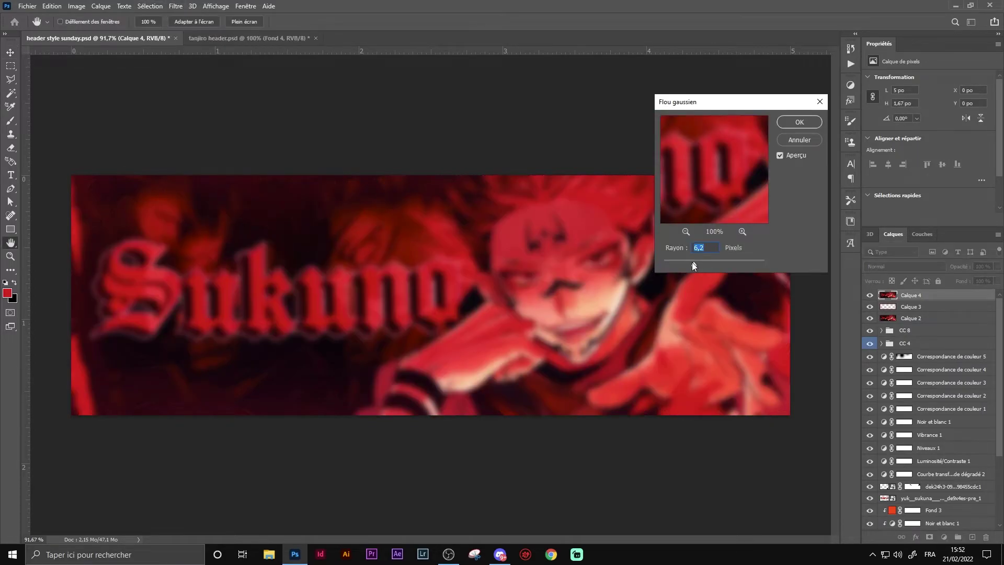
{"action": "type", "text": "6"}
{"action": "key", "text": "Return"}
{"action": "left_click", "coordinate": [905, 266]}
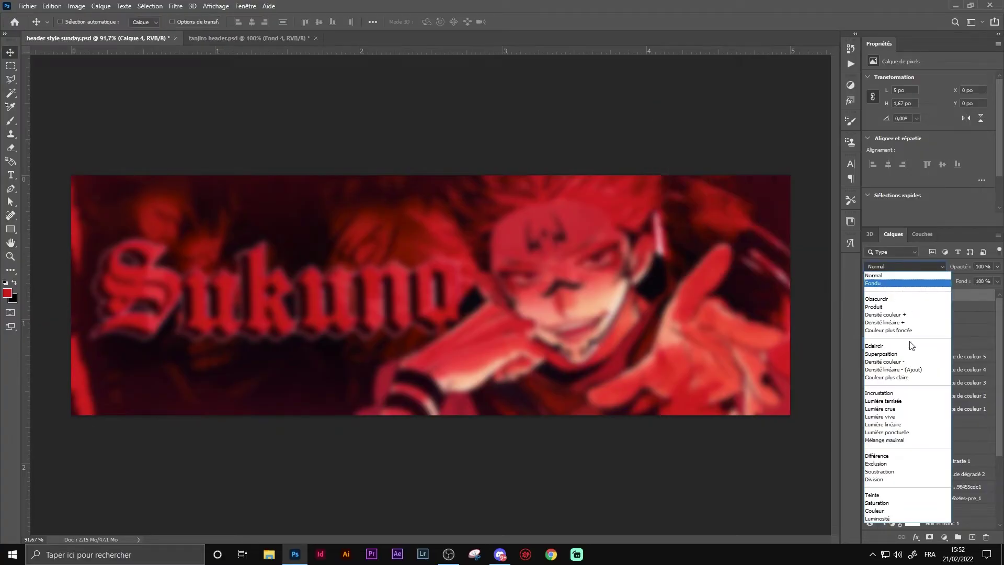
{"action": "left_click", "coordinate": [907, 359]}
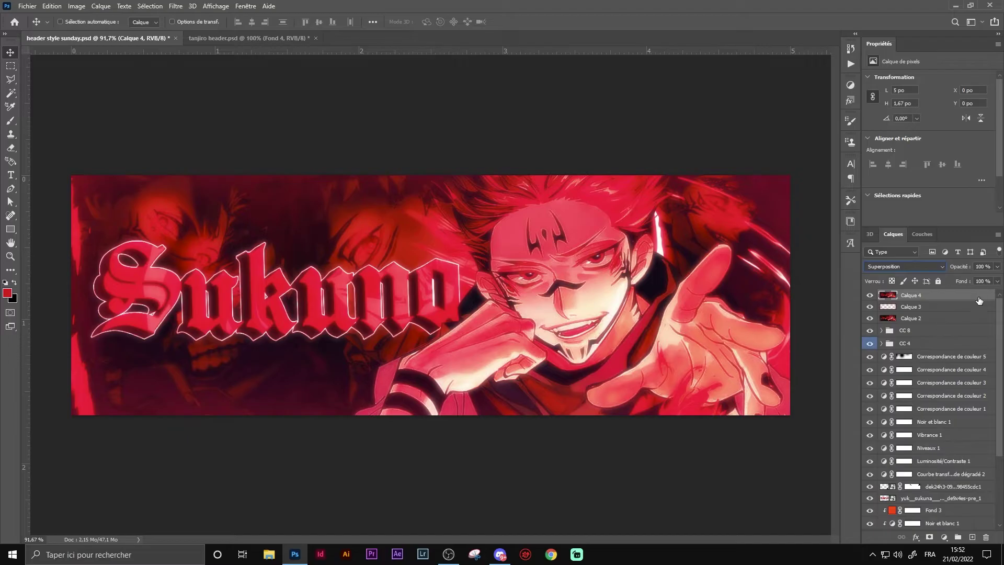
{"action": "left_click", "coordinate": [998, 266]}
{"action": "left_click", "coordinate": [959, 278]}
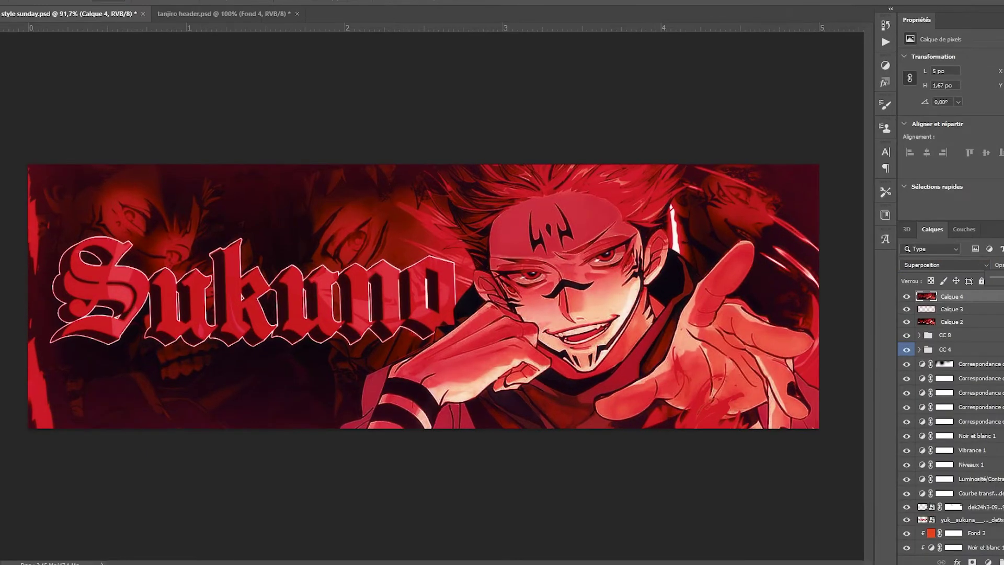
- Duplicate the Sukuna render smart object and move the copy to the top of the stack
{"action": "scroll", "coordinate": [910, 403], "scroll_direction": "down", "scroll_amount": 5}
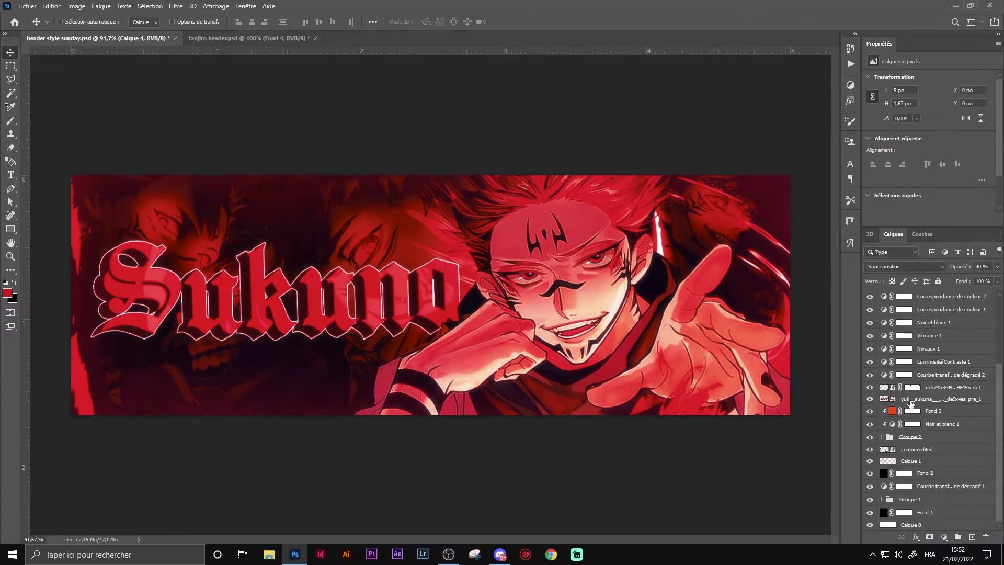
{"action": "left_click", "coordinate": [937, 400]}
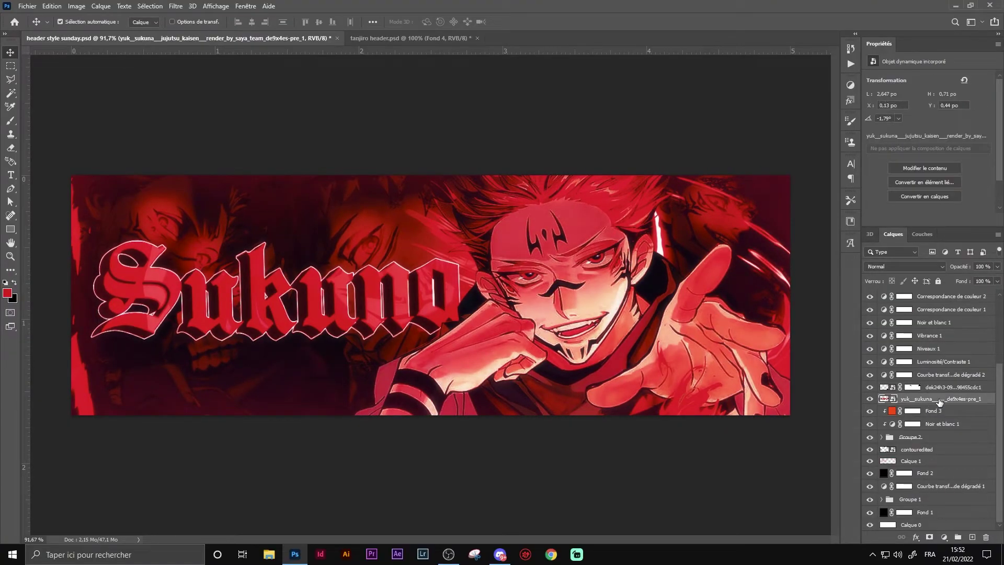
{"action": "key", "text": "ctrl+j"}
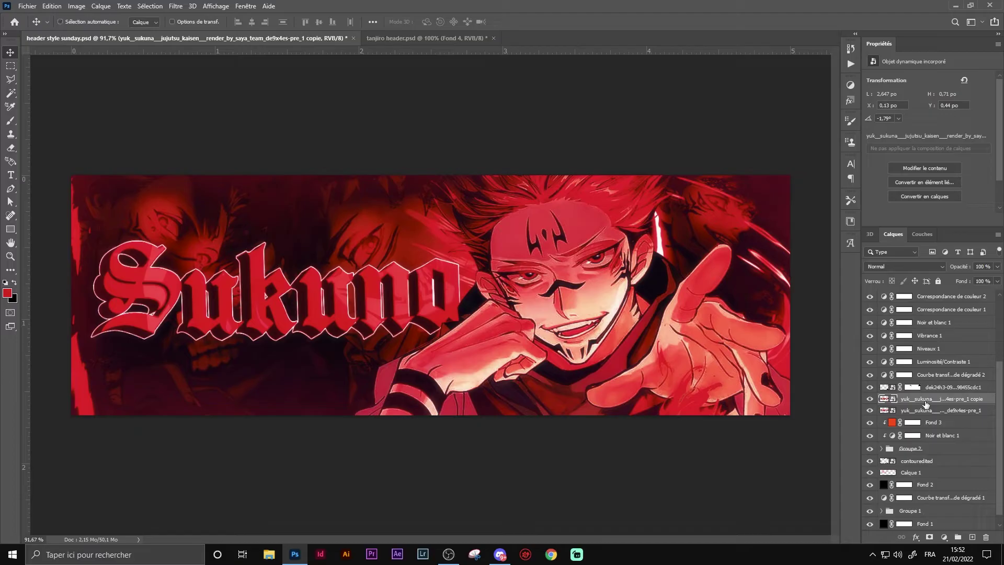
{"action": "left_click_drag", "start_coordinate": [926, 403], "coordinate": [899, 310]}
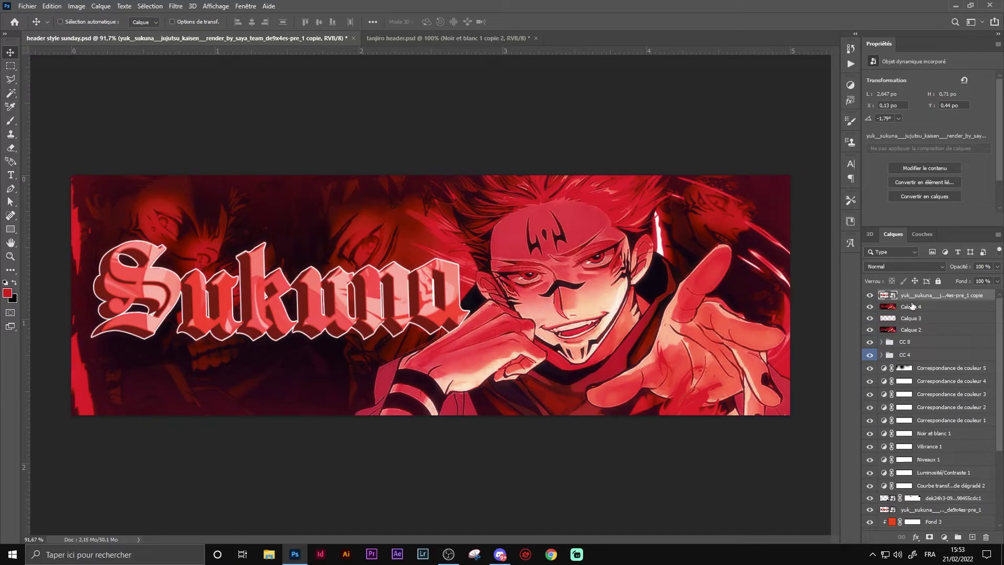
- Give the render copy an 8 px Gaussian blur and blend it in Incrustation with lowered opacity
{"action": "left_click", "coordinate": [176, 6]}
{"action": "mouse_move", "coordinate": [183, 170]}
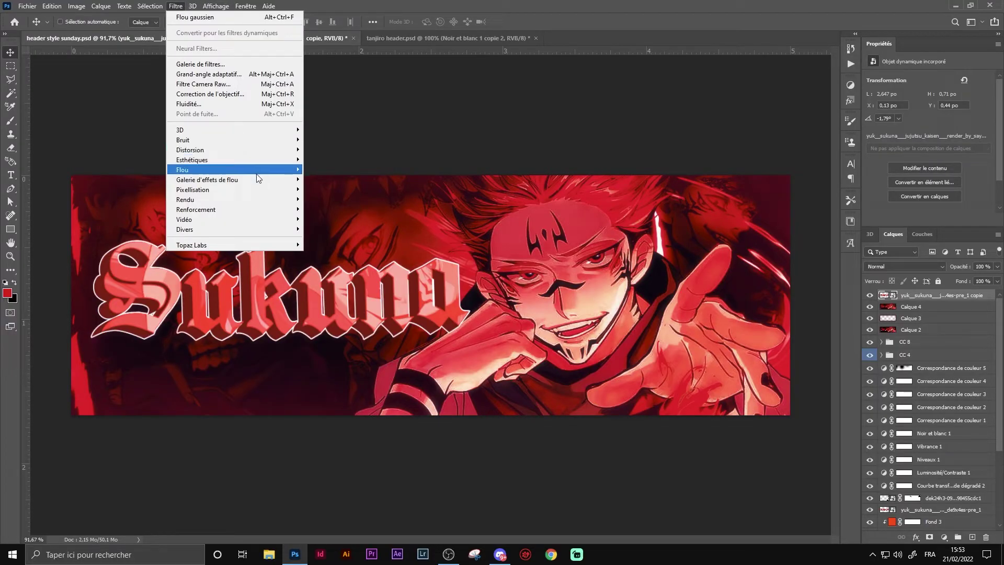
{"action": "left_click", "coordinate": [332, 219]}
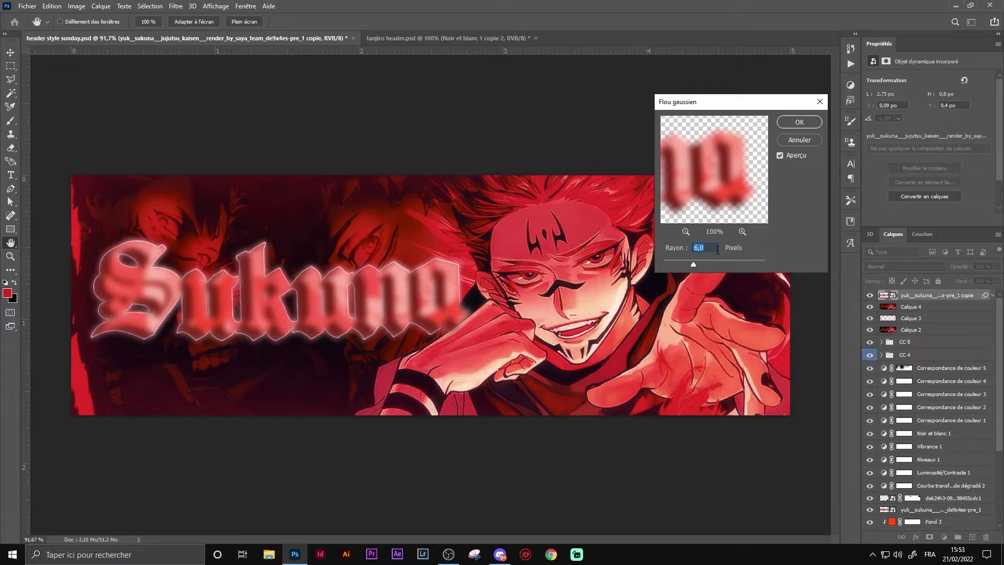
{"action": "type", "text": "8"}
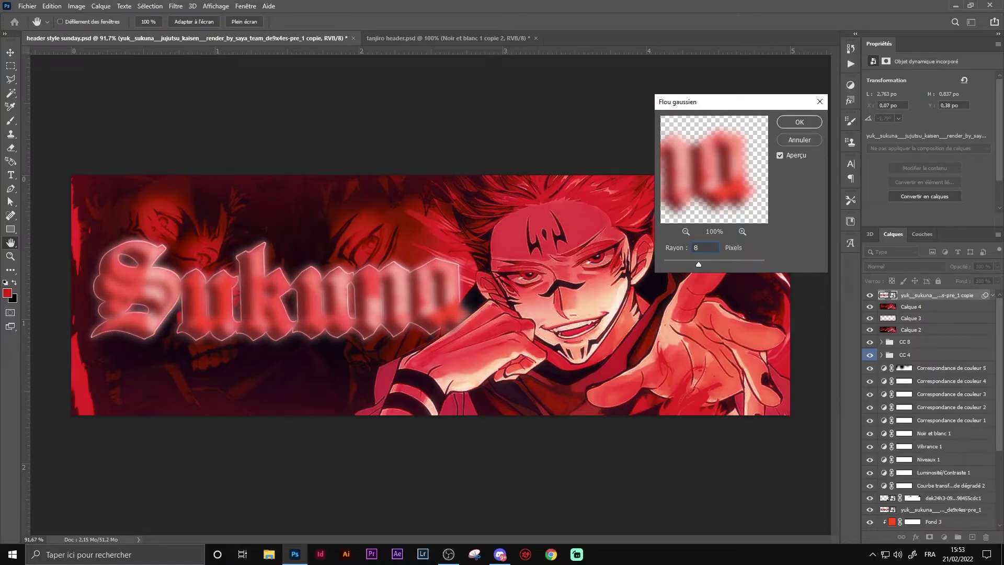
{"action": "left_click", "coordinate": [799, 122]}
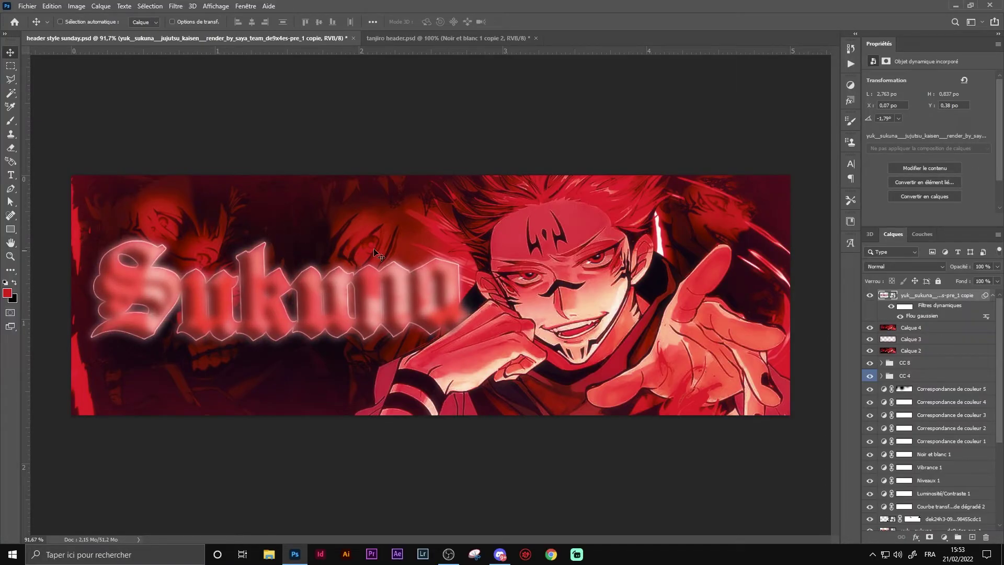
{"action": "left_click", "coordinate": [905, 266]}
{"action": "left_click", "coordinate": [892, 393]}
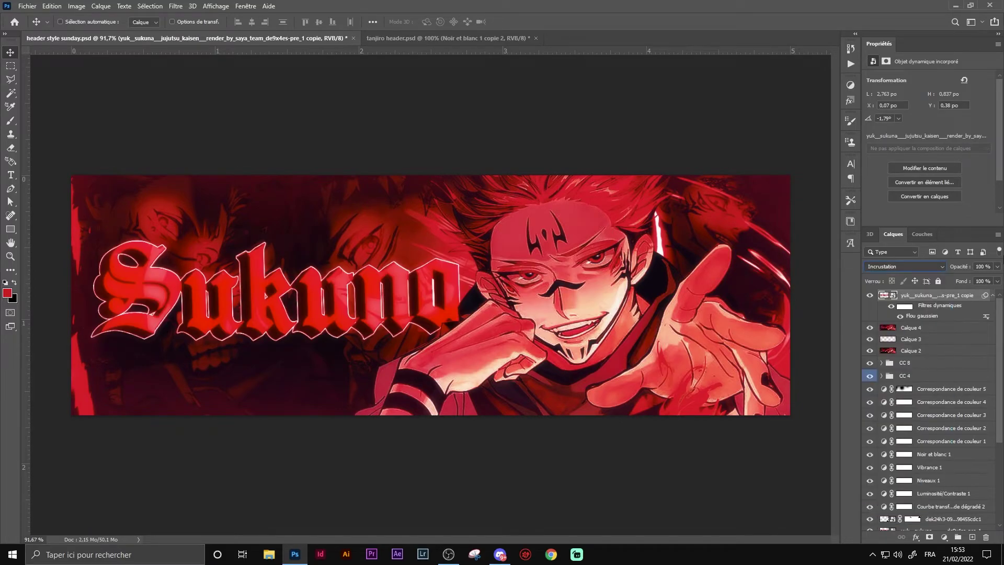
{"action": "mouse_move", "coordinate": [997, 267]}
{"action": "left_mouse_down"}
{"action": "mouse_move", "coordinate": [964, 280]}
{"action": "mouse_move", "coordinate": [979, 280]}
{"action": "left_mouse_up"}
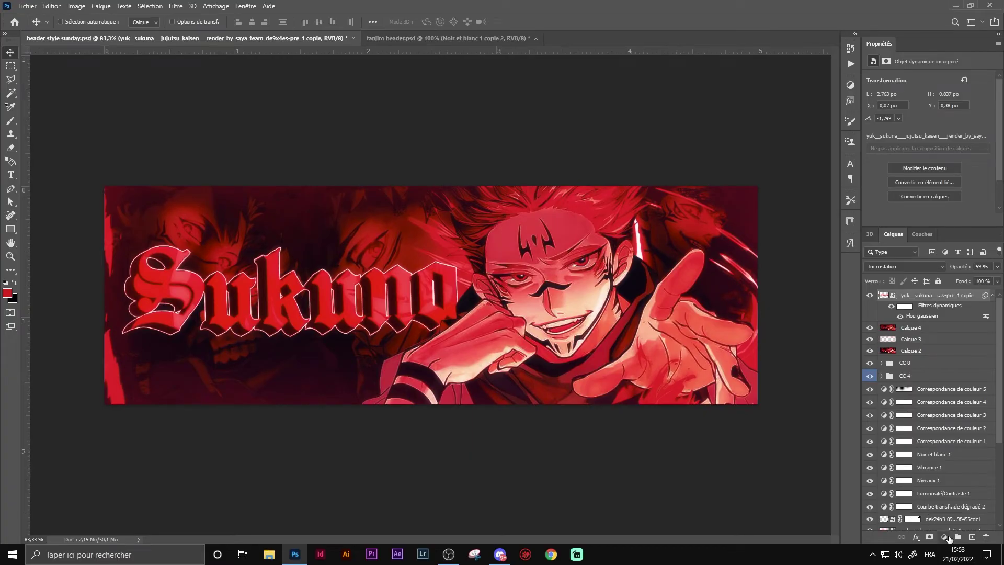
- Add a black Couleur unie fill layer Fond 4 with low opacity, then a new empty layer
{"action": "left_click", "coordinate": [944, 536]}
{"action": "left_click", "coordinate": [920, 352]}
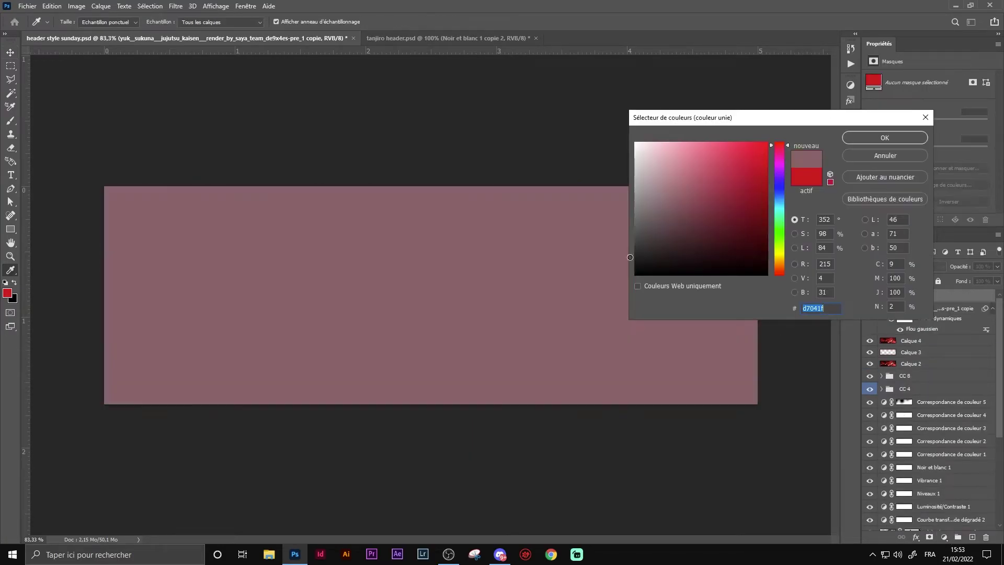
{"action": "left_click", "coordinate": [635, 291]}
{"action": "left_click", "coordinate": [901, 134]}
{"action": "mouse_move", "coordinate": [997, 268]}
{"action": "left_mouse_down"}
{"action": "mouse_move", "coordinate": [948, 281]}
{"action": "mouse_move", "coordinate": [956, 277]}
{"action": "left_mouse_up"}
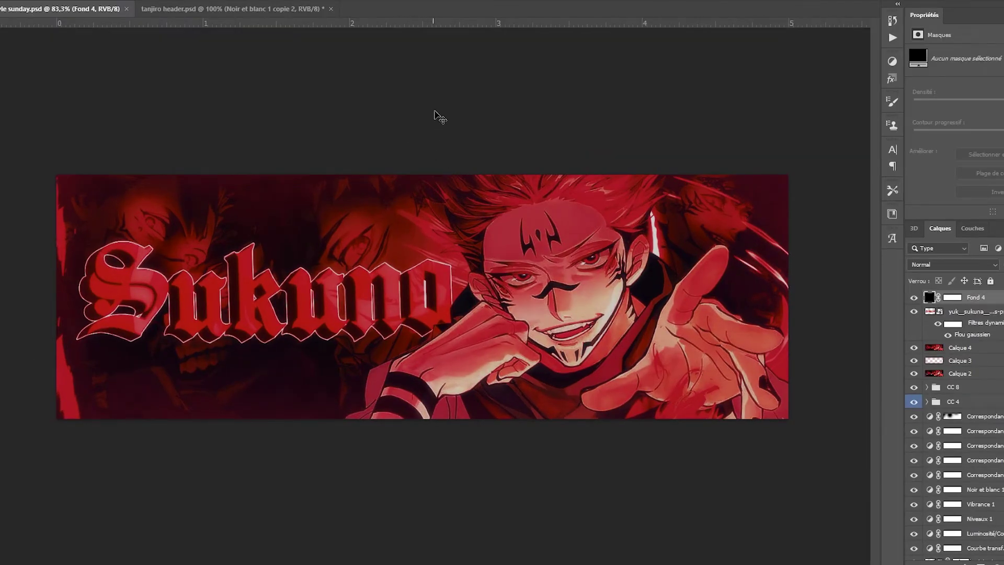
{"action": "key", "text": "ctrl+shift+alt+n"}
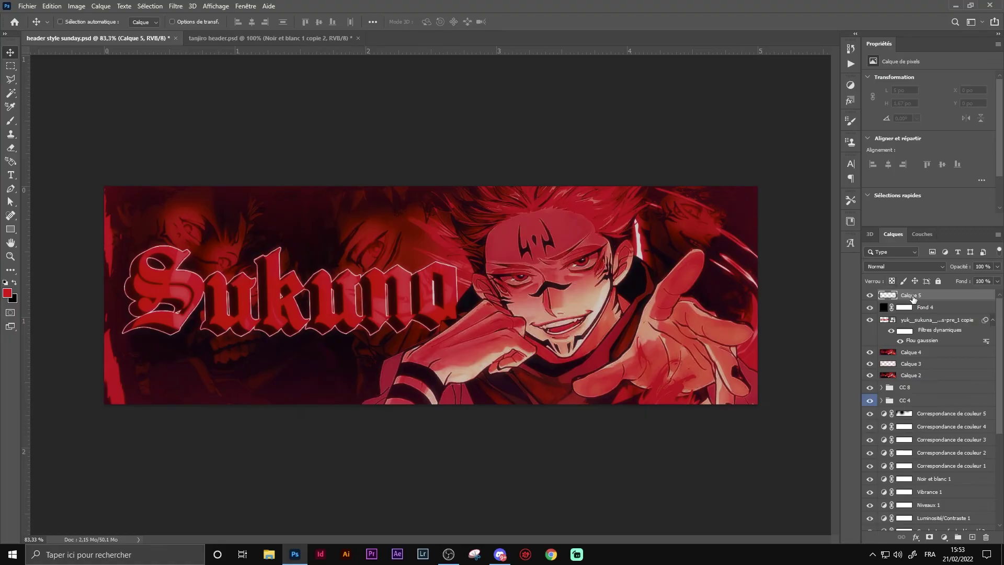
- Paint soft red c70018 glow spots around the banner and below the Sukuna lettering
{"action": "key", "text": "b"}
{"action": "left_click_drag", "start_coordinate": [352, 205], "coordinate": [243, 209]}
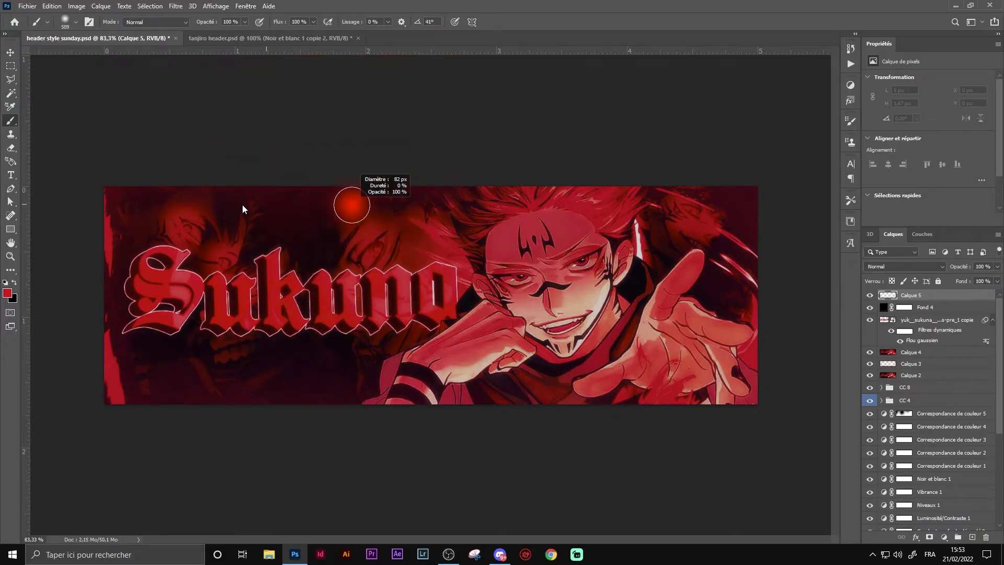
{"action": "left_click", "coordinate": [7, 293]}
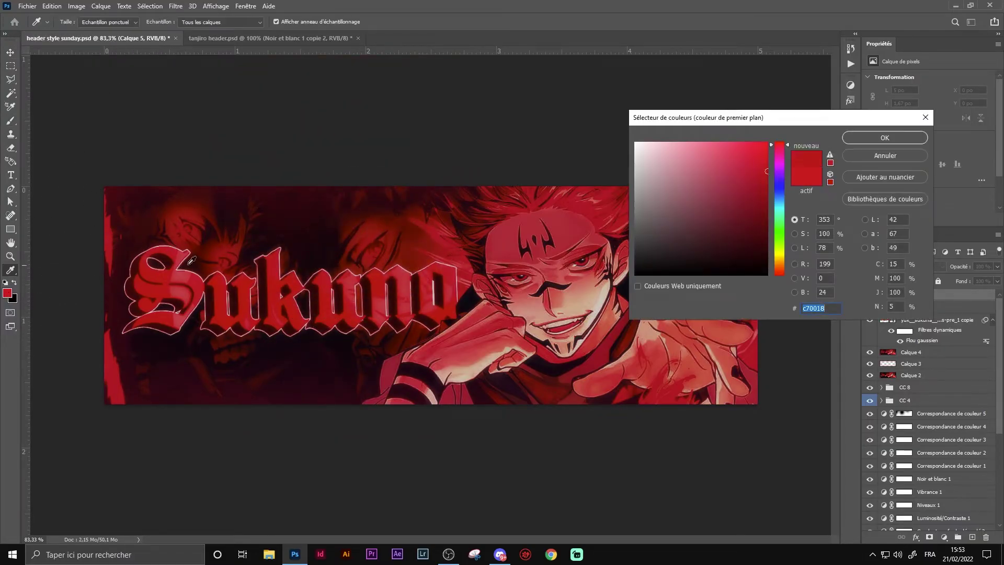
{"action": "left_click", "coordinate": [882, 138]}
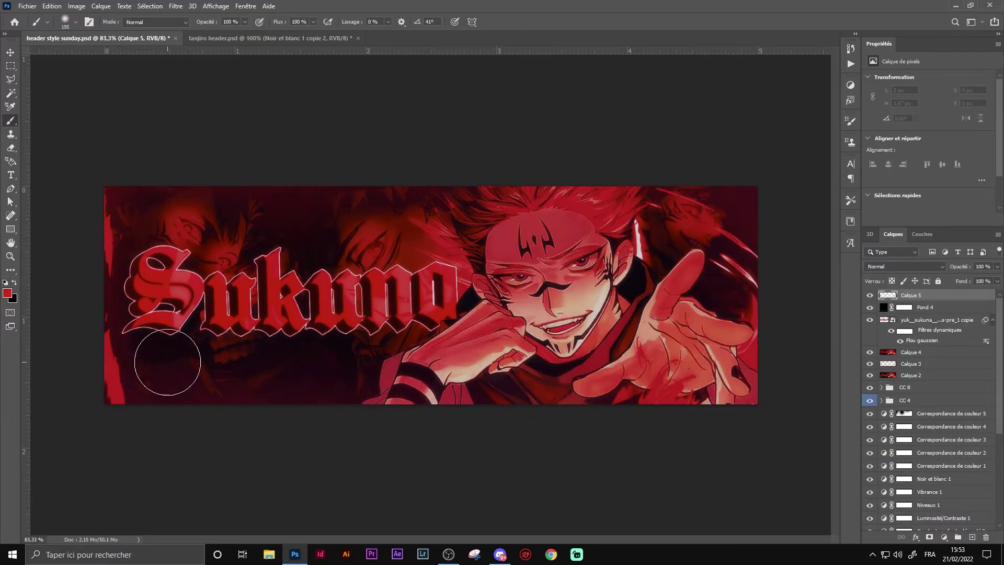
{"action": "left_click_drag", "start_coordinate": [168, 359], "coordinate": [151, 368]}
{"action": "left_click", "coordinate": [289, 202]}
{"action": "left_click", "coordinate": [346, 344]}
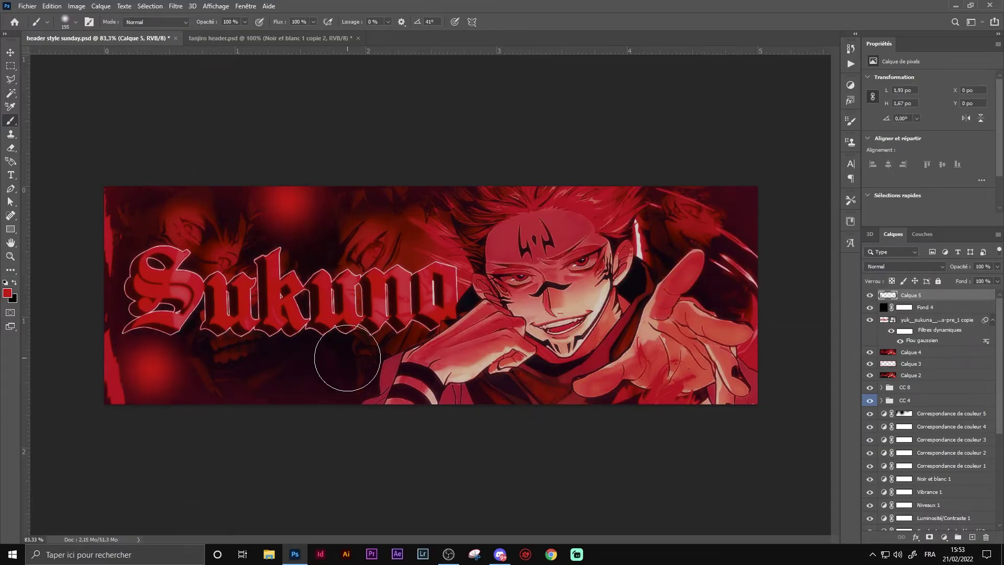
{"action": "left_click", "coordinate": [732, 200]}
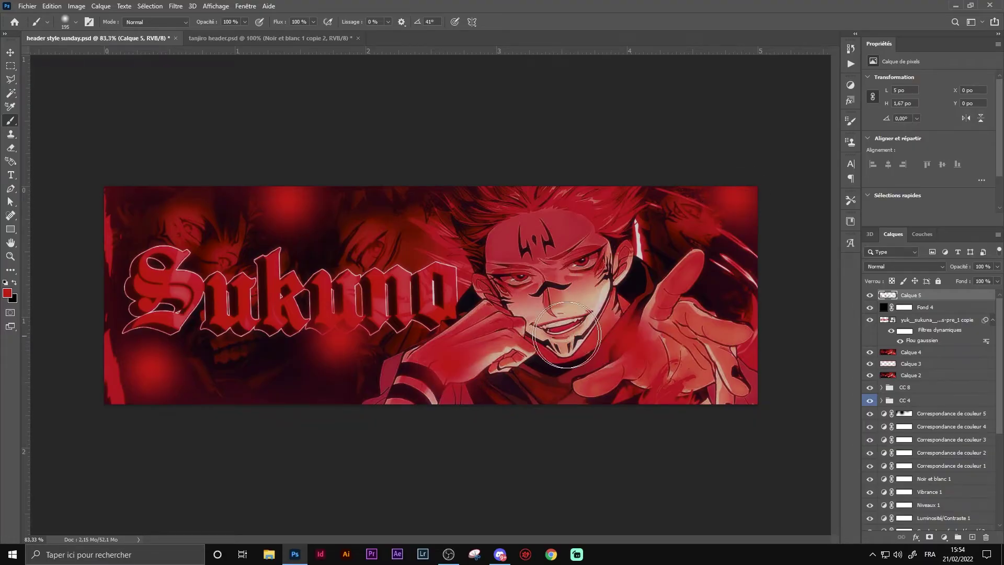
{"action": "left_click", "coordinate": [250, 383]}
- Blend the red glows in Densité couleur - at 40% and add a new empty layer
{"action": "left_click", "coordinate": [895, 266]}
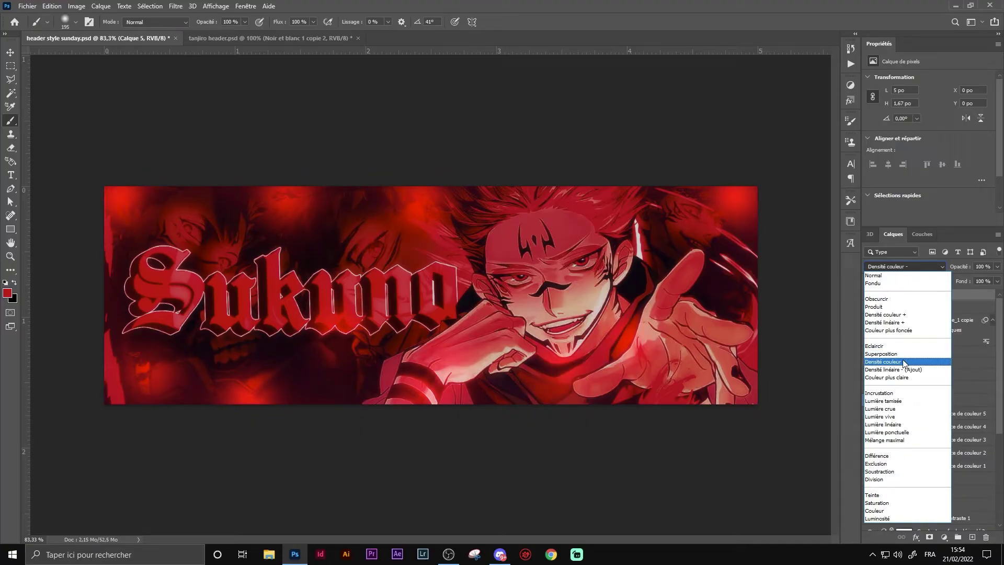
{"action": "left_click", "coordinate": [903, 362]}
{"action": "left_click_drag", "start_coordinate": [999, 270], "coordinate": [962, 280]}
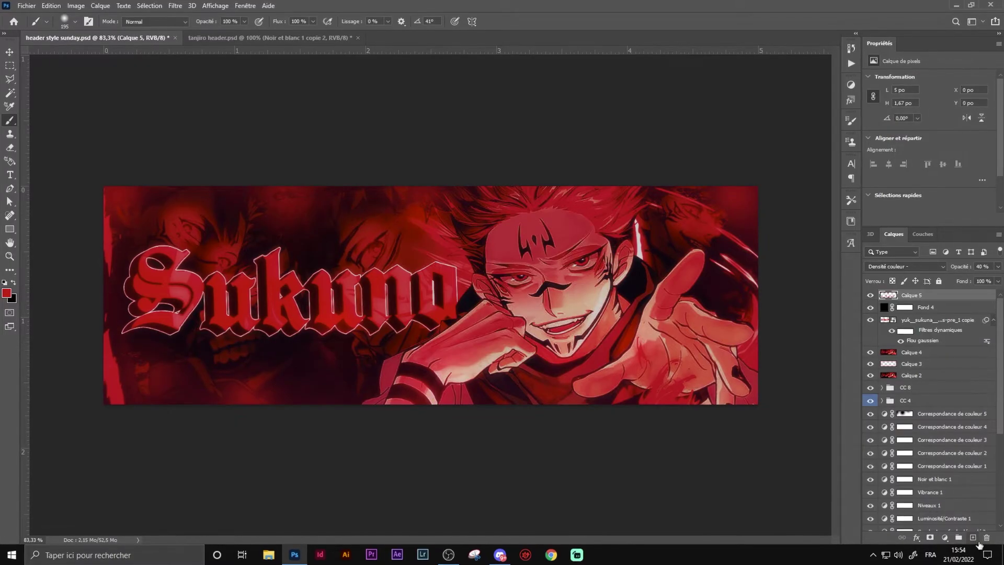
{"action": "key", "text": "ctrl+shift+alt+n"}
- Dab white glows across the Sukuna letters and on both of Sukuna's eyes
{"action": "left_click", "coordinate": [4, 292]}
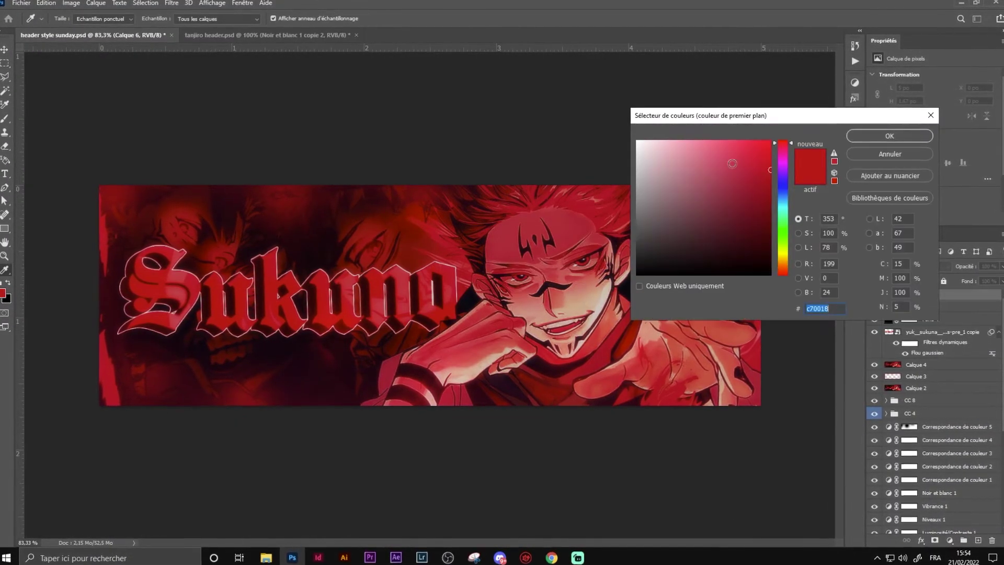
{"action": "left_click", "coordinate": [638, 141]}
{"action": "left_click", "coordinate": [872, 135]}
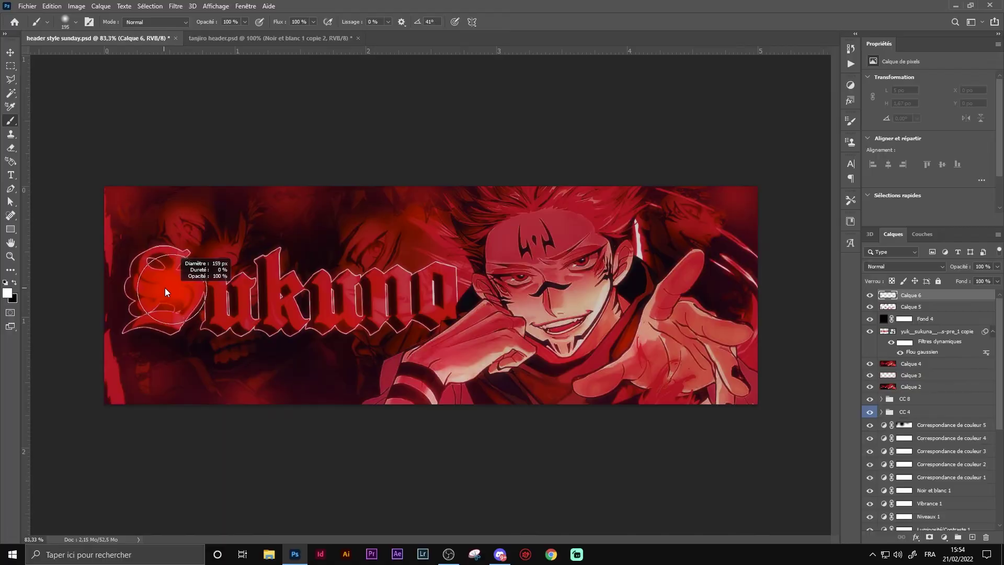
{"action": "left_click", "coordinate": [154, 265]}
{"action": "left_click", "coordinate": [209, 325]}
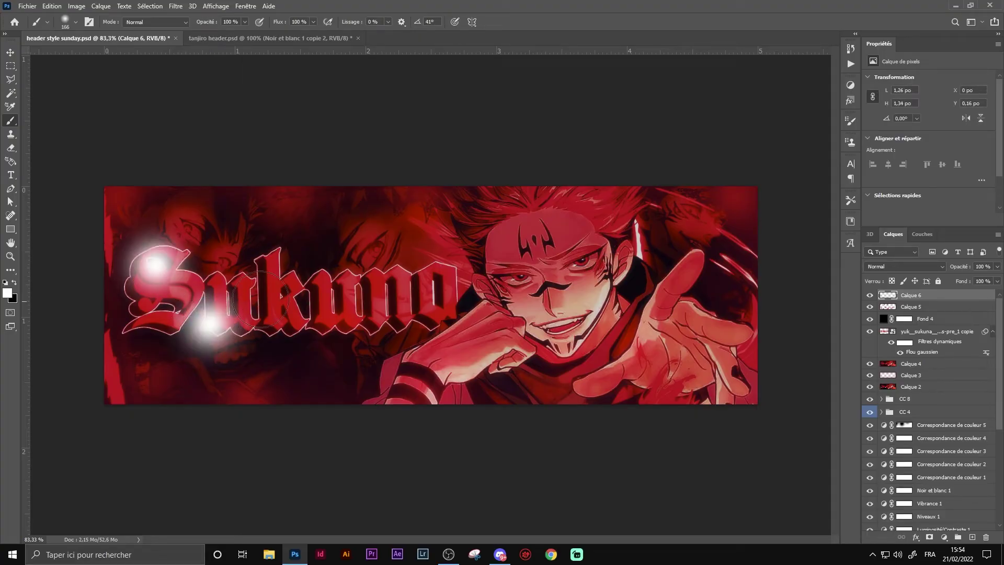
{"action": "left_click", "coordinate": [268, 271]}
{"action": "left_click", "coordinate": [318, 318]}
{"action": "left_click", "coordinate": [369, 280]}
{"action": "left_click", "coordinate": [430, 316]}
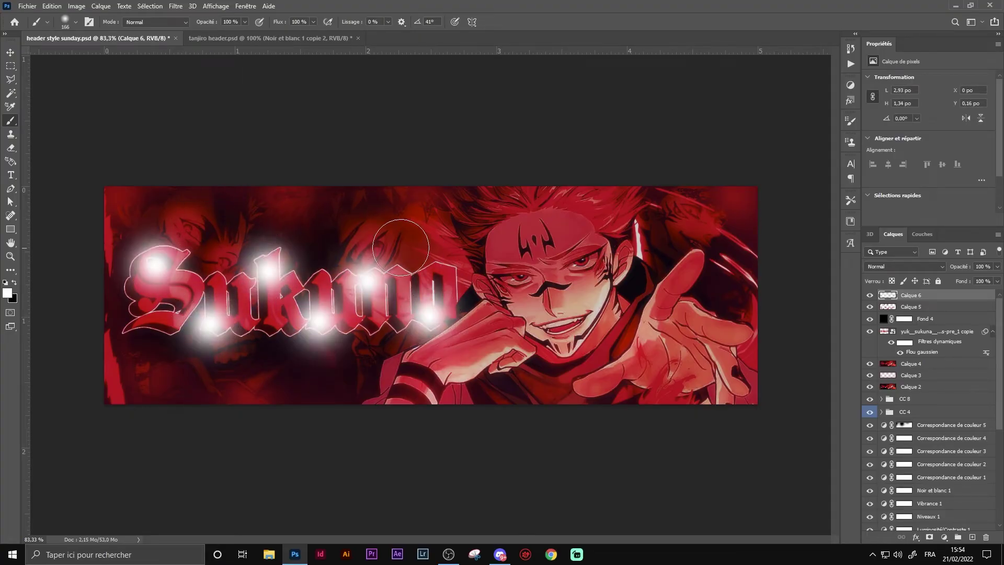
{"action": "left_click", "coordinate": [522, 280]}
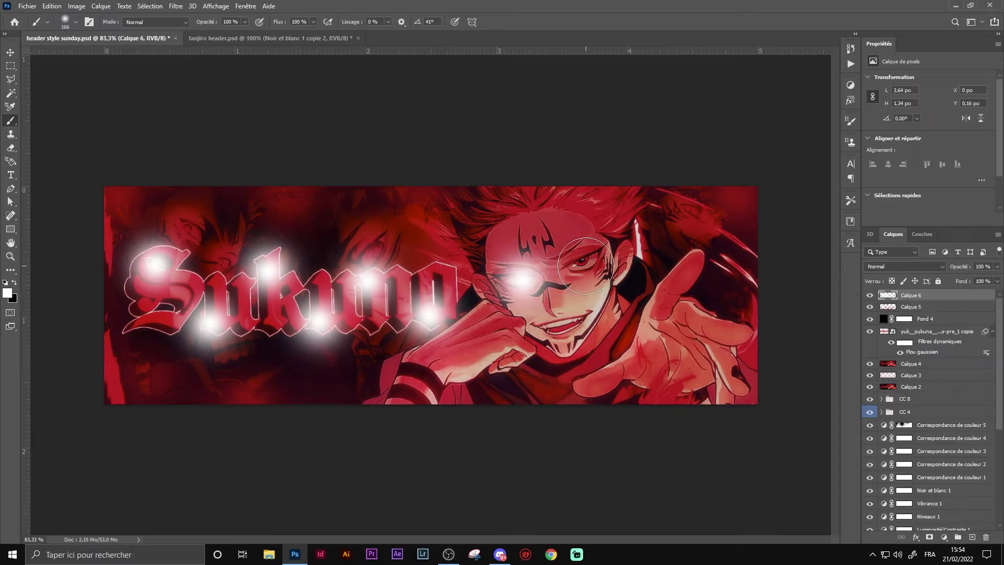
{"action": "left_click", "coordinate": [580, 262]}
- Blend the white glows in Incrustation, duplicate the layer, and raise the copy's opacity to 29%
{"action": "left_click", "coordinate": [905, 266]}
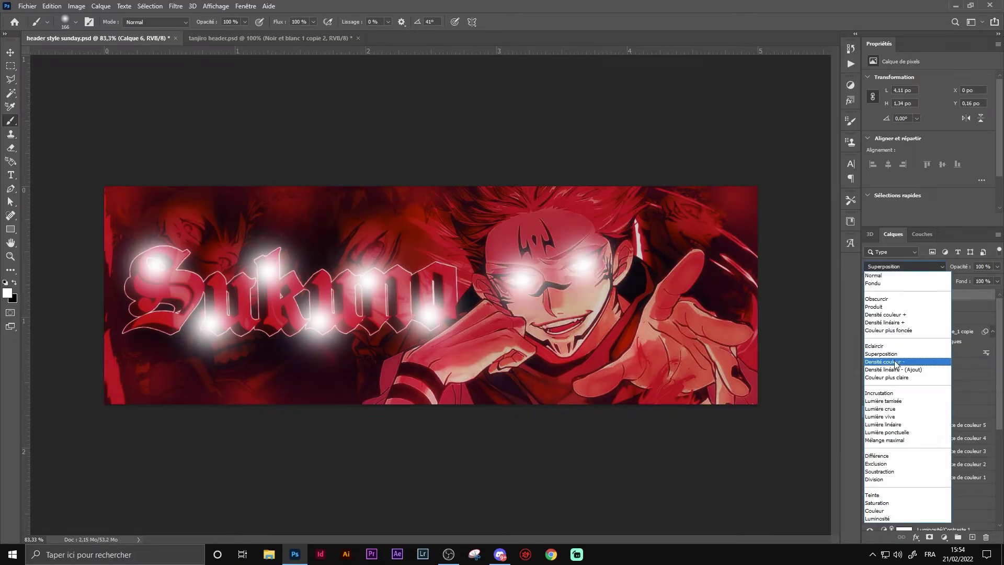
{"action": "left_click", "coordinate": [900, 393]}
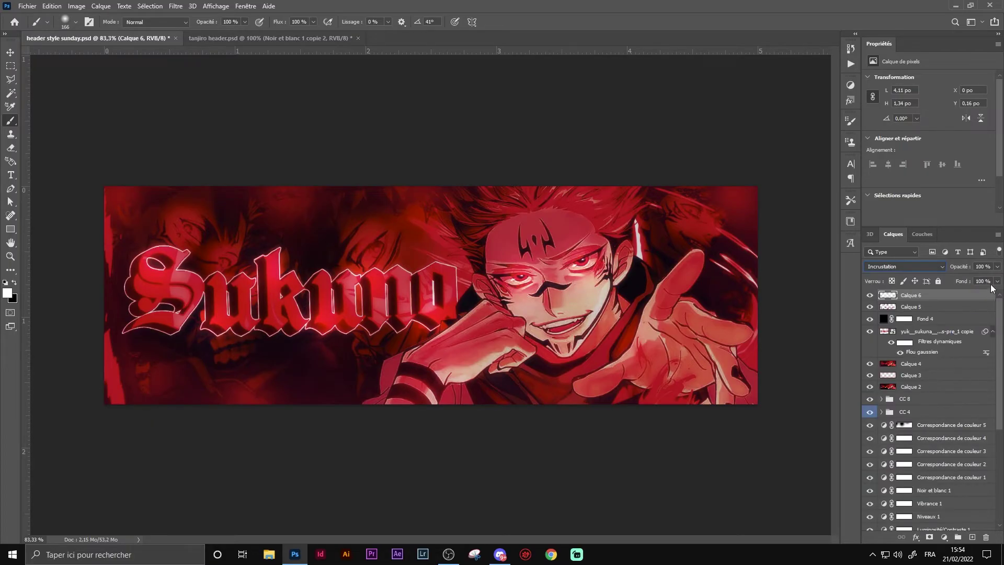
{"action": "key", "text": "ctrl+j"}
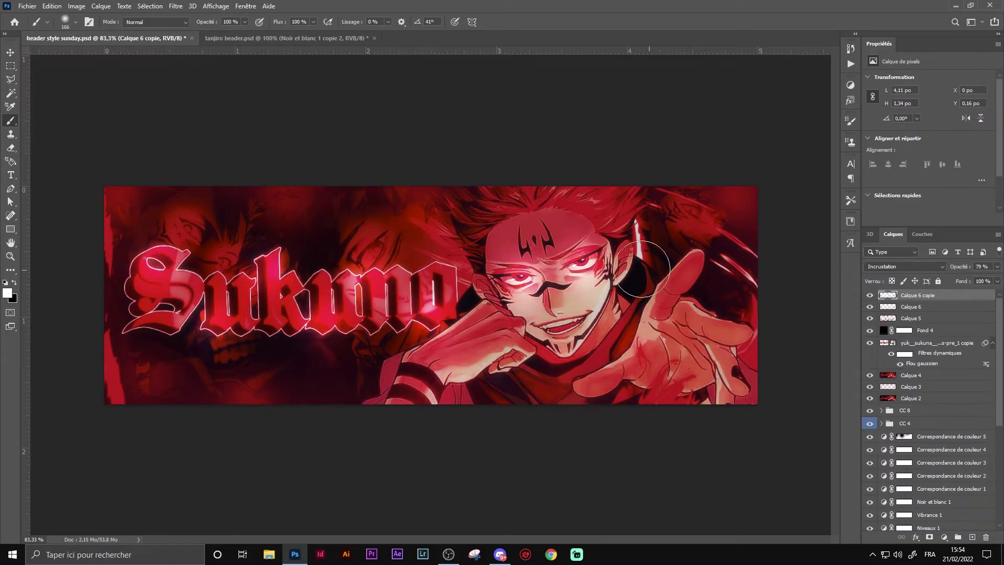
{"action": "left_click", "coordinate": [997, 266]}
{"action": "left_click_drag", "start_coordinate": [955, 278], "coordinate": [965, 278]}
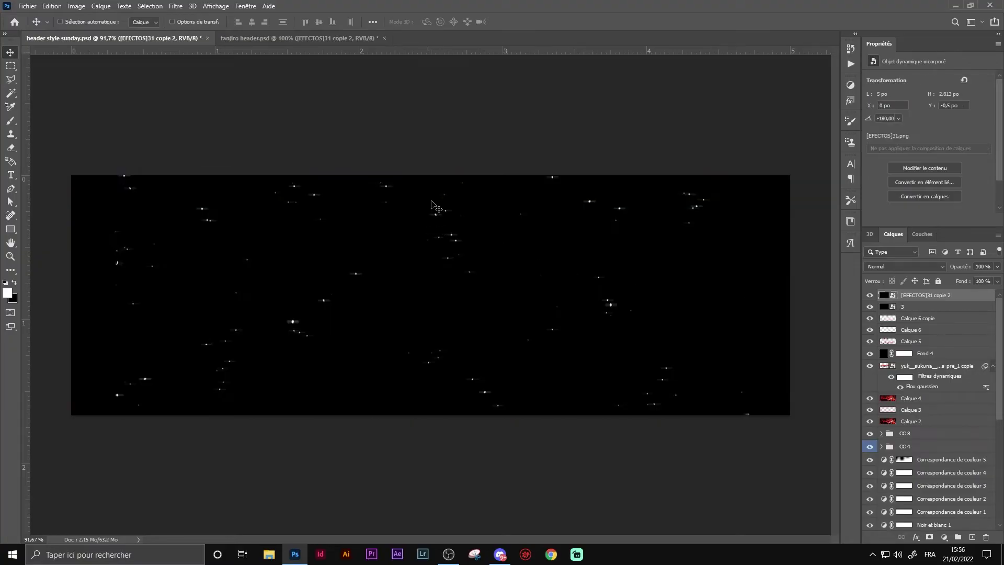
- Show starfield layer 3 and set its blend mode to Densité couleur -
{"action": "left_click", "coordinate": [869, 307]}
{"action": "left_click", "coordinate": [871, 307]}
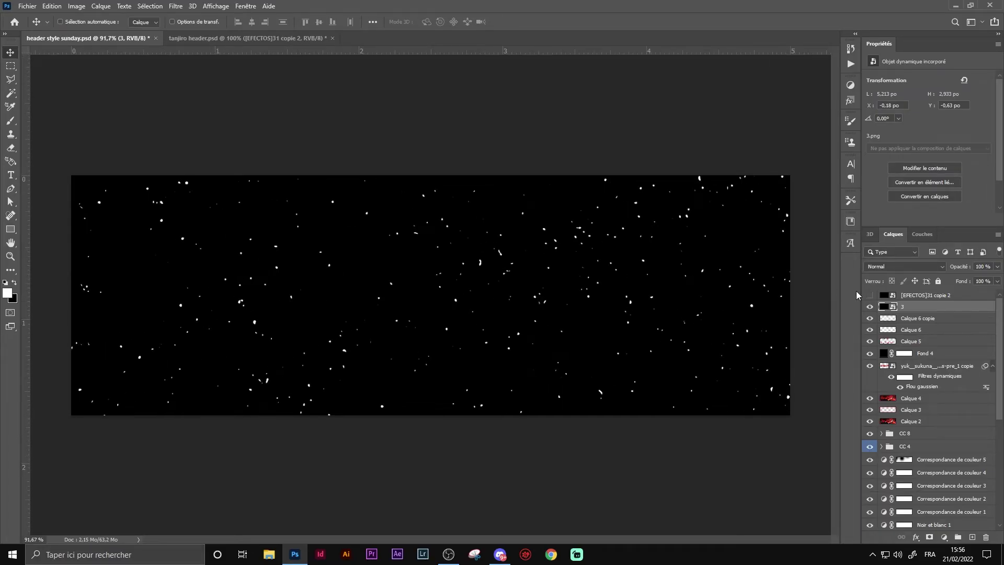
{"action": "left_click", "coordinate": [878, 266]}
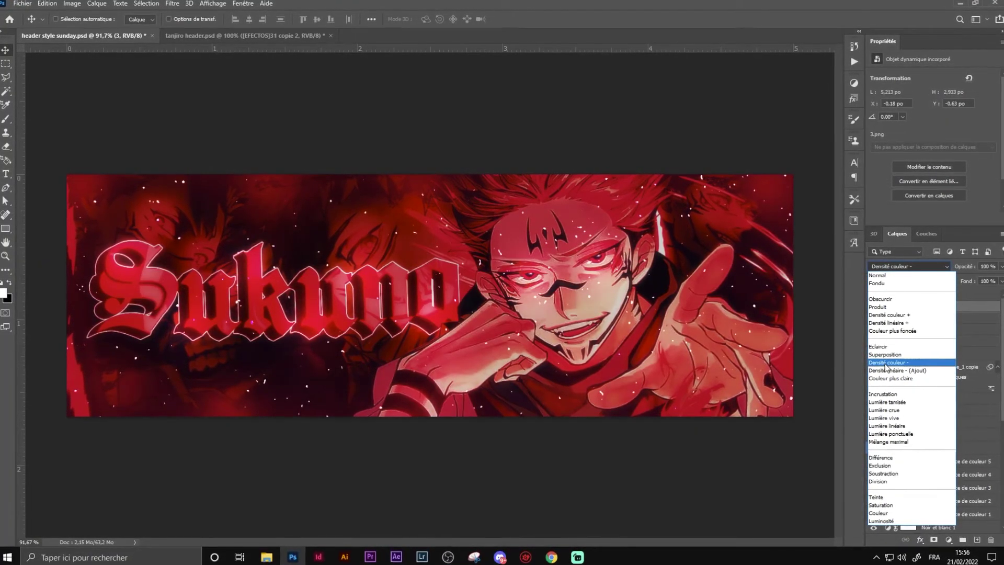
{"action": "left_click", "coordinate": [883, 362]}
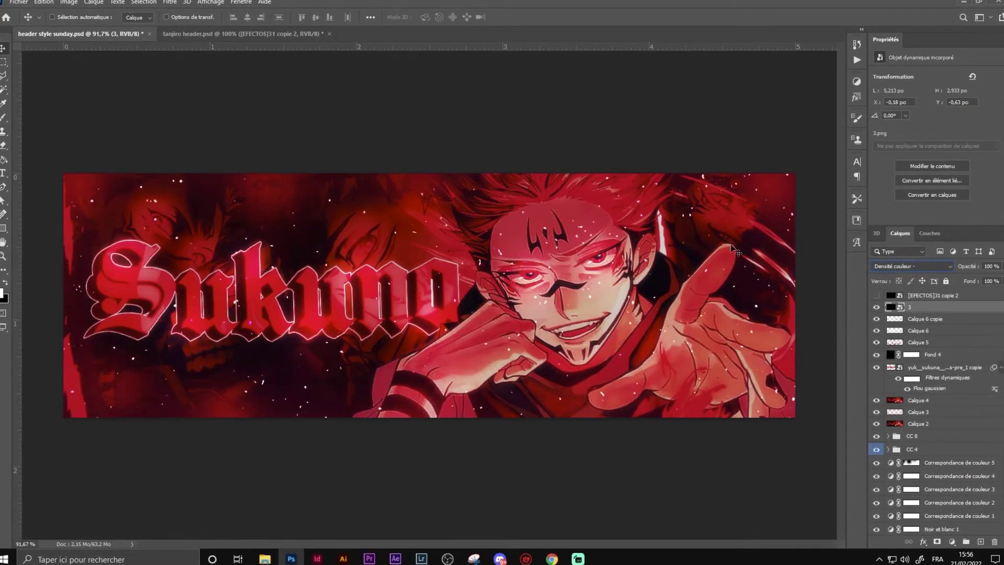
- Show the [EFECTOS]31 copie 2 particle layer and blend it with Densité linéaire - (Ajout)
{"action": "left_click", "coordinate": [933, 295]}
{"action": "left_click", "coordinate": [876, 296]}
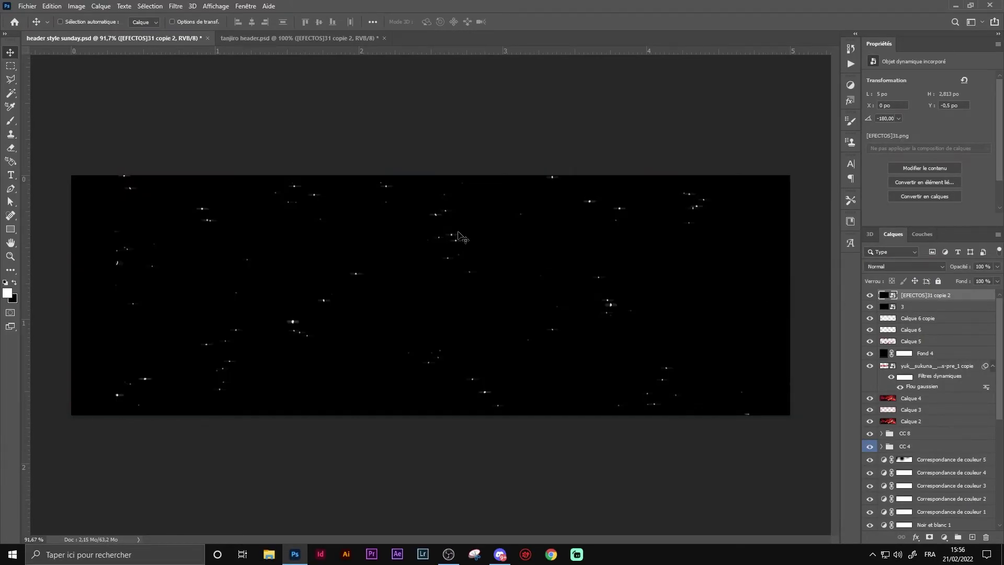
{"action": "left_click", "coordinate": [897, 266]}
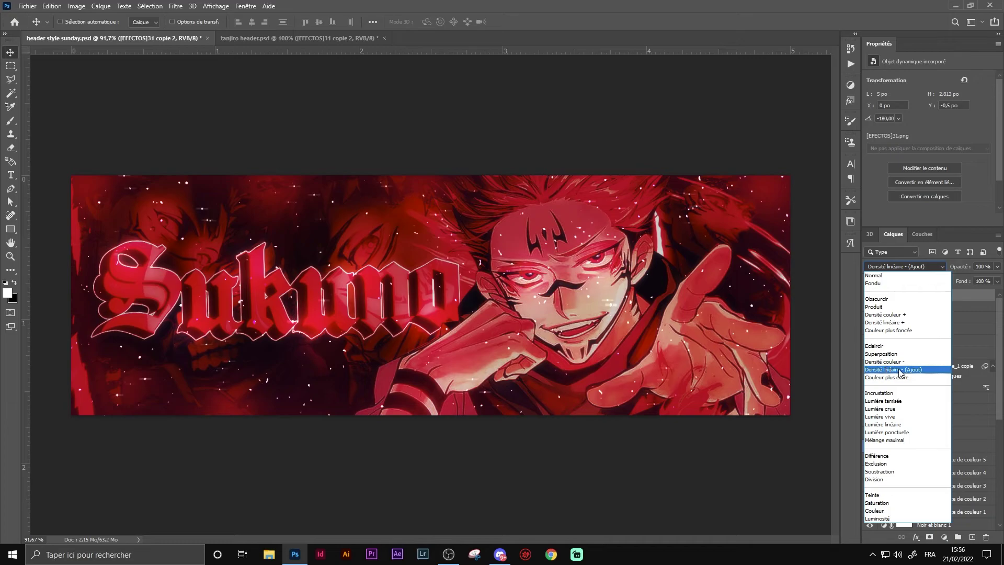
{"action": "left_click", "coordinate": [906, 369]}
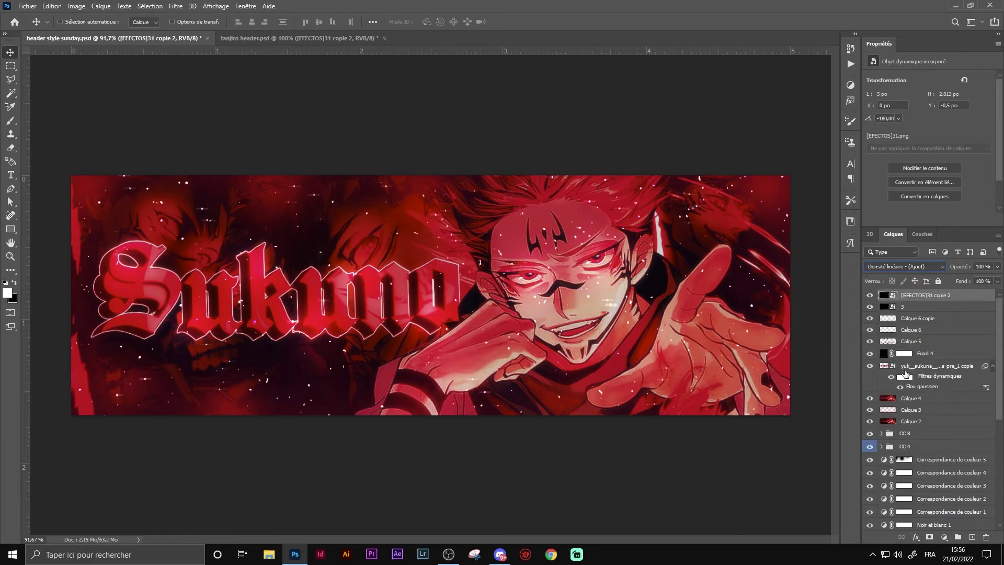
- Duplicate the particle layer several times, resizing and repositioning copies across the banner
{"action": "key", "text": "ctrl+j"}
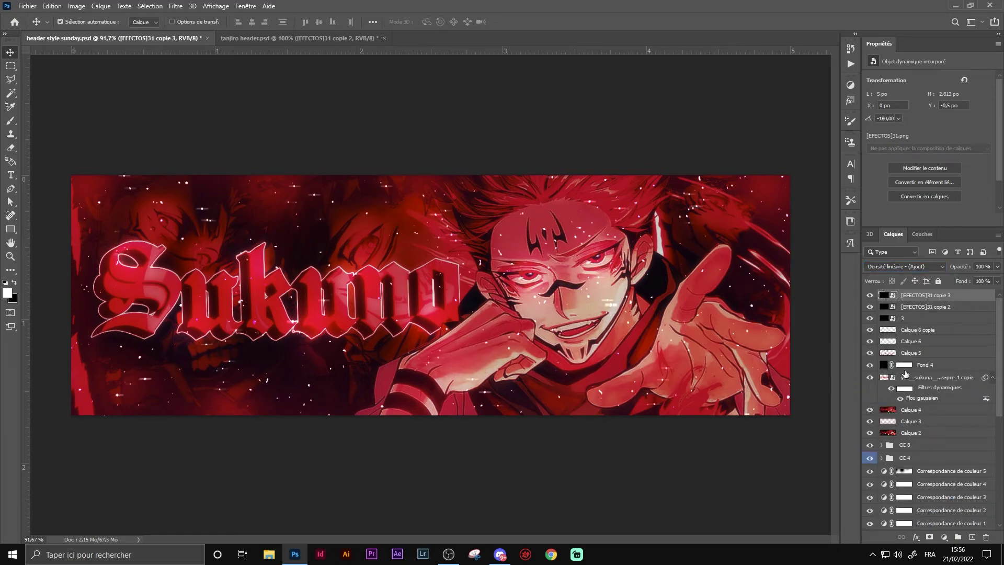
{"action": "key", "text": "ctrl+t"}
{"action": "left_click_drag", "start_coordinate": [73, 103], "coordinate": [515, 336]}
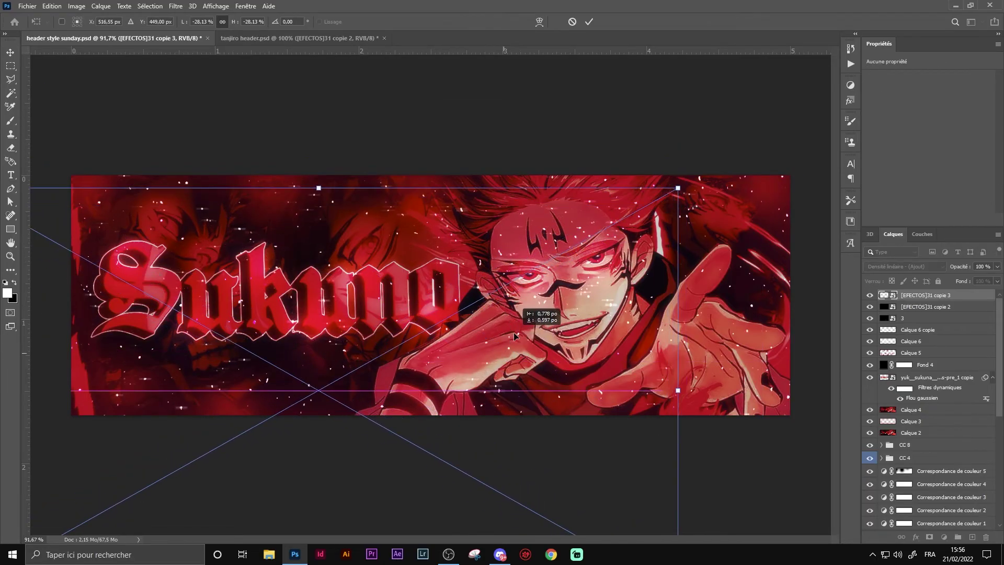
{"action": "key", "text": "Return"}
{"action": "key", "text": "ctrl+j"}
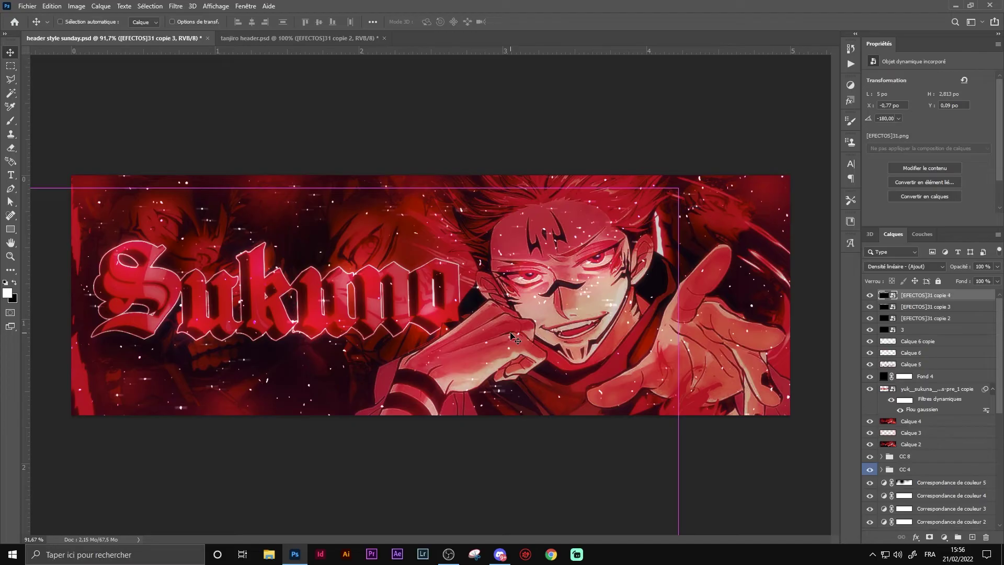
{"action": "key", "text": "ctrl+j"}
{"action": "left_click_drag", "start_coordinate": [515, 339], "coordinate": [482, 142]}
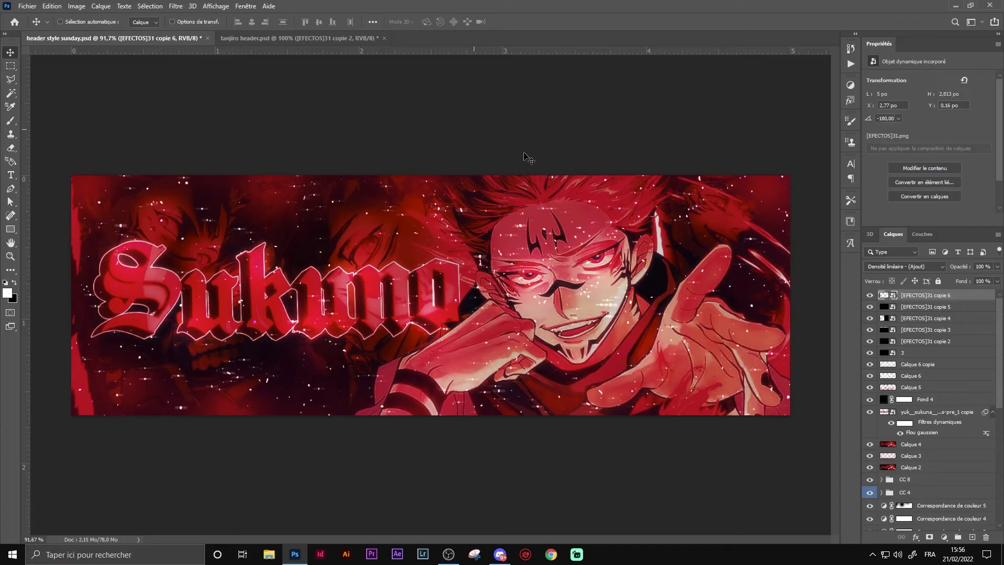
{"action": "key", "text": "ctrl"}
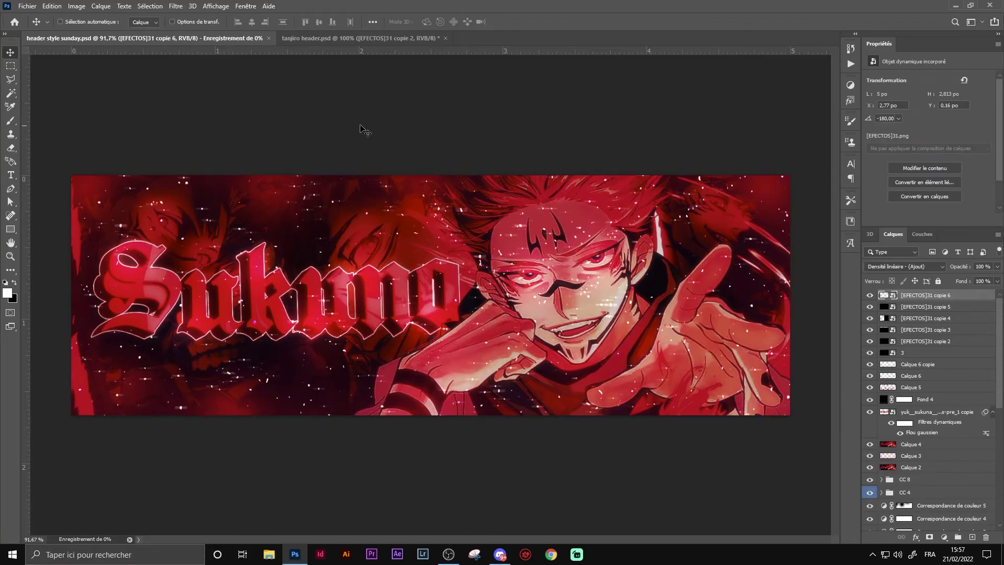
{"action": "scroll", "coordinate": [466, 137], "scroll_direction": "down", "scroll_amount": 1}
{"action": "scroll", "coordinate": [466, 137], "scroll_direction": "up", "scroll_amount": 1}
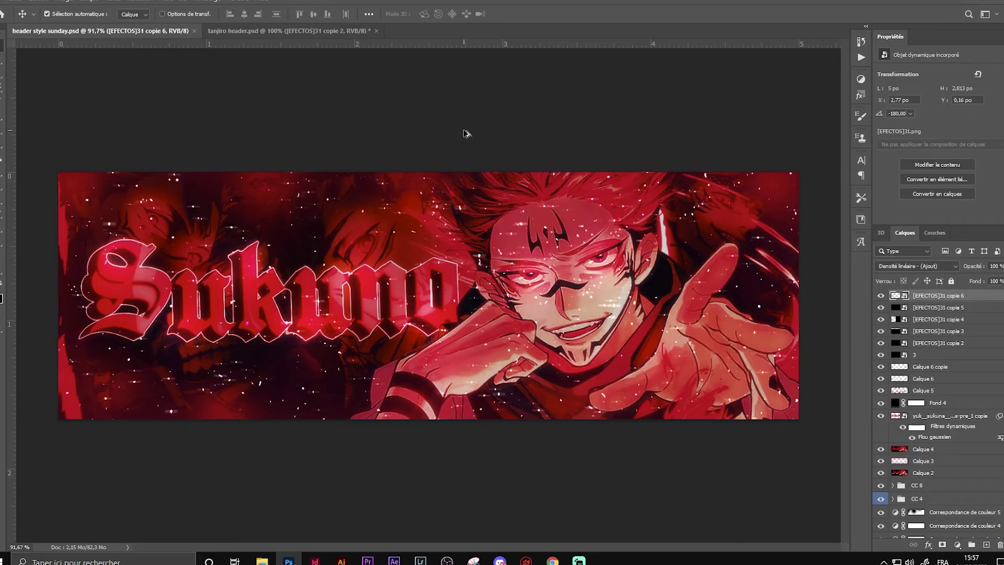
- Stamp a merged layer and, in Camera Raw, raise highlights, deepen blacks, add clarity and vibrance
{"action": "key", "text": "ctrl+shift+alt+e"}
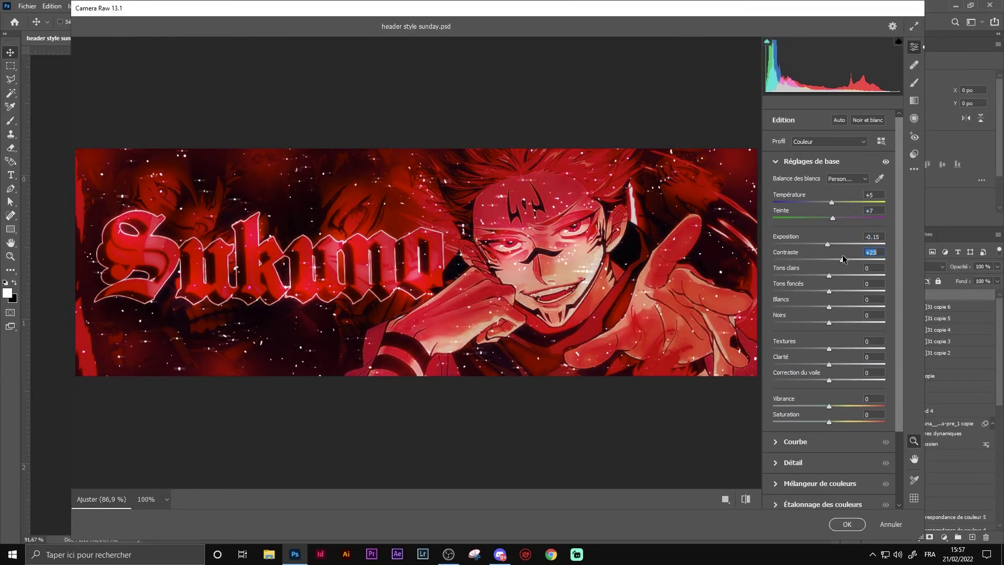
{"action": "left_click_drag", "start_coordinate": [842, 275], "coordinate": [856, 274]}
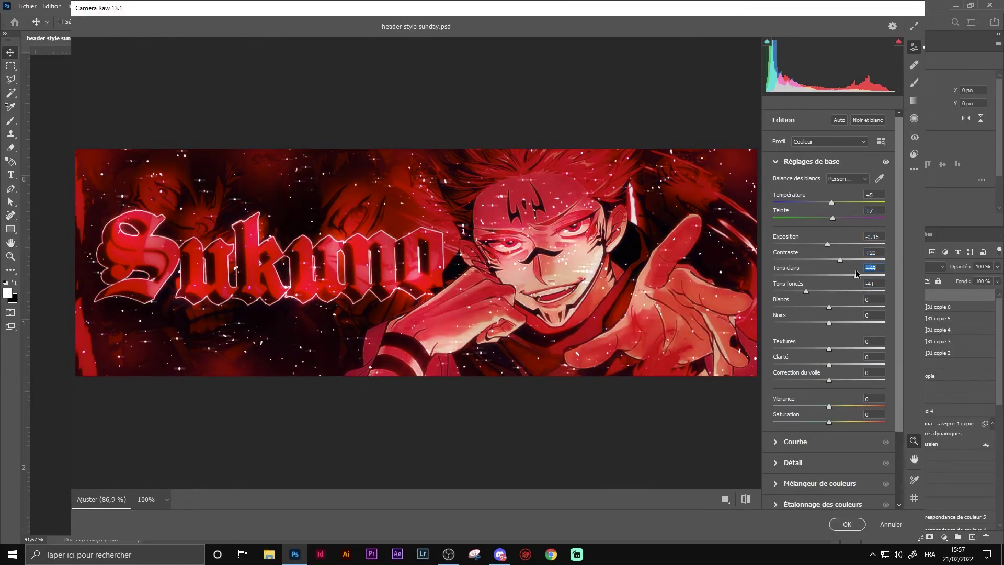
{"action": "left_click_drag", "start_coordinate": [829, 307], "coordinate": [842, 307]}
{"action": "left_click_drag", "start_coordinate": [829, 406], "coordinate": [838, 406]}
{"action": "left_click_drag", "start_coordinate": [828, 421], "coordinate": [832, 422]}
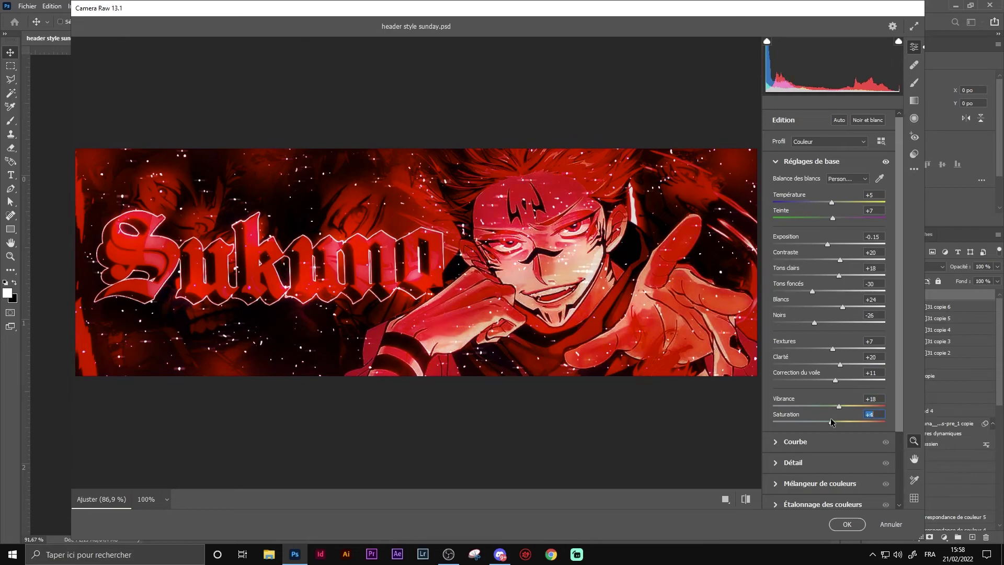
- Adjust the red-channel tone curve, colour mixer hues and colour grading, then apply Camera Raw
{"action": "left_click", "coordinate": [795, 441]}
{"action": "left_click", "coordinate": [831, 200]}
{"action": "left_click", "coordinate": [857, 199]}
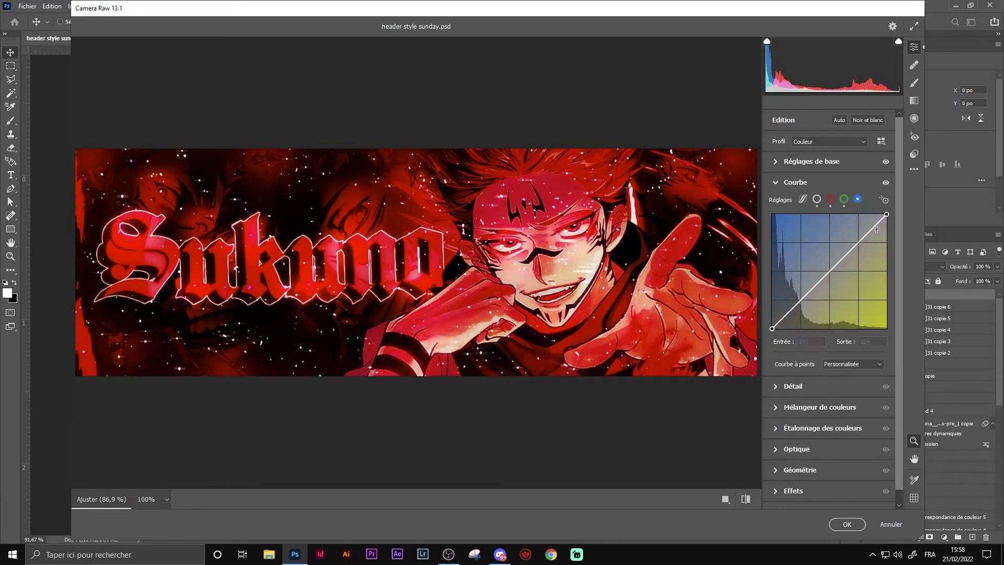
{"action": "left_click", "coordinate": [796, 182]}
{"action": "left_click", "coordinate": [820, 316]}
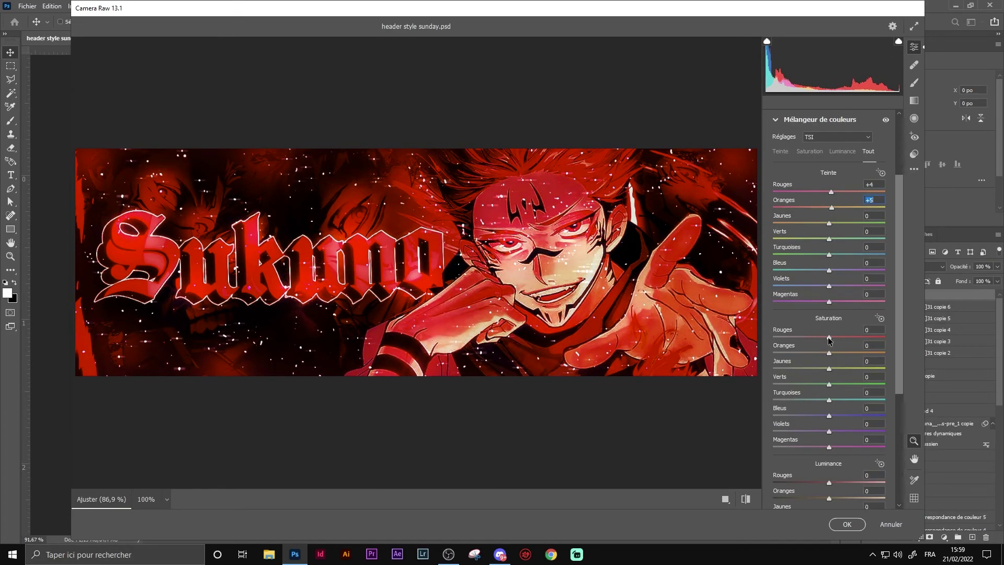
{"action": "left_click", "coordinate": [820, 120]}
{"action": "left_click", "coordinate": [823, 245]}
{"action": "left_click", "coordinate": [847, 523]}
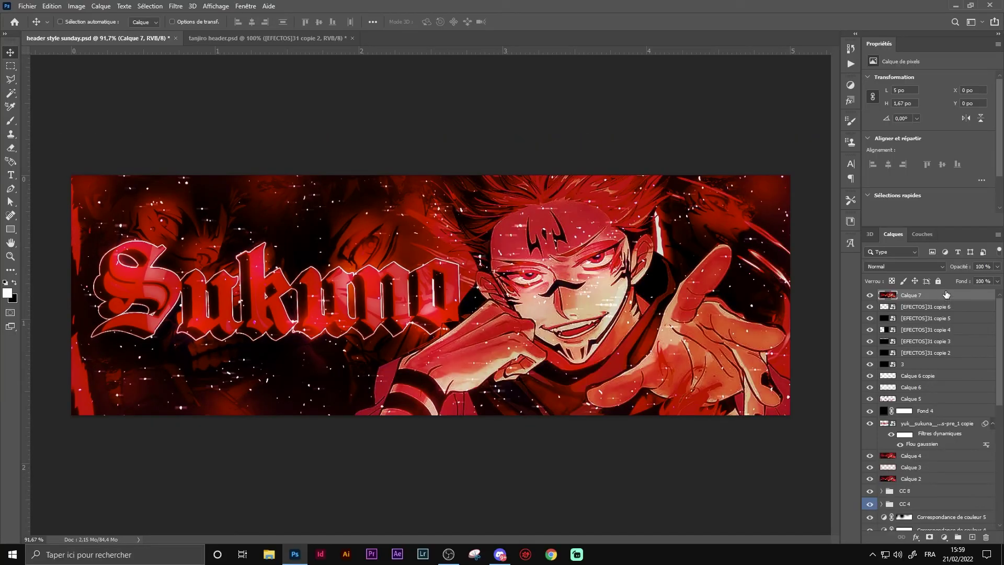
- Stamp a merged Calque 8 and add about 4% monochromatic Gaussian noise
{"action": "key", "text": "ctrl+shift+alt+e"}
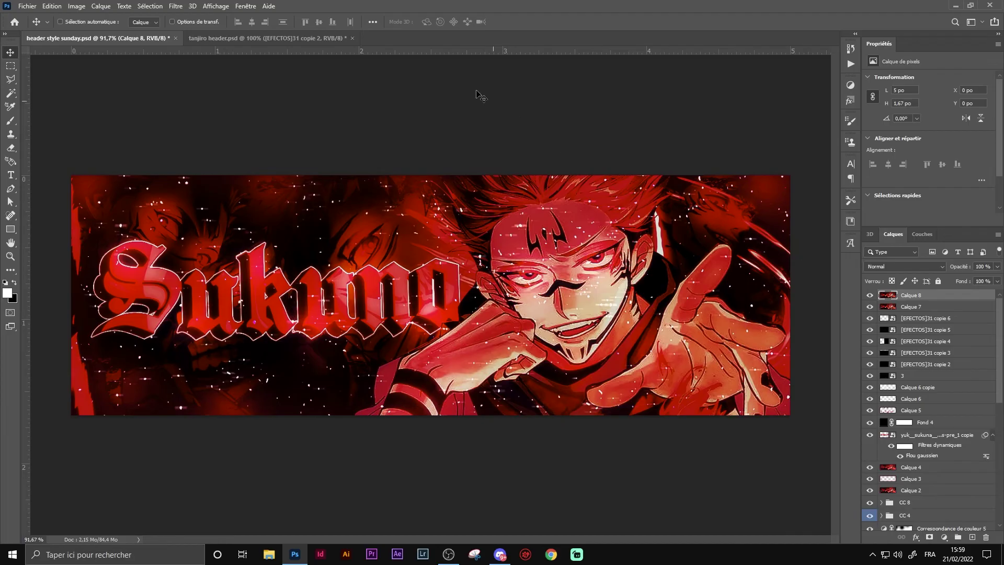
{"action": "left_click", "coordinate": [175, 5]}
{"action": "mouse_move", "coordinate": [232, 139]}
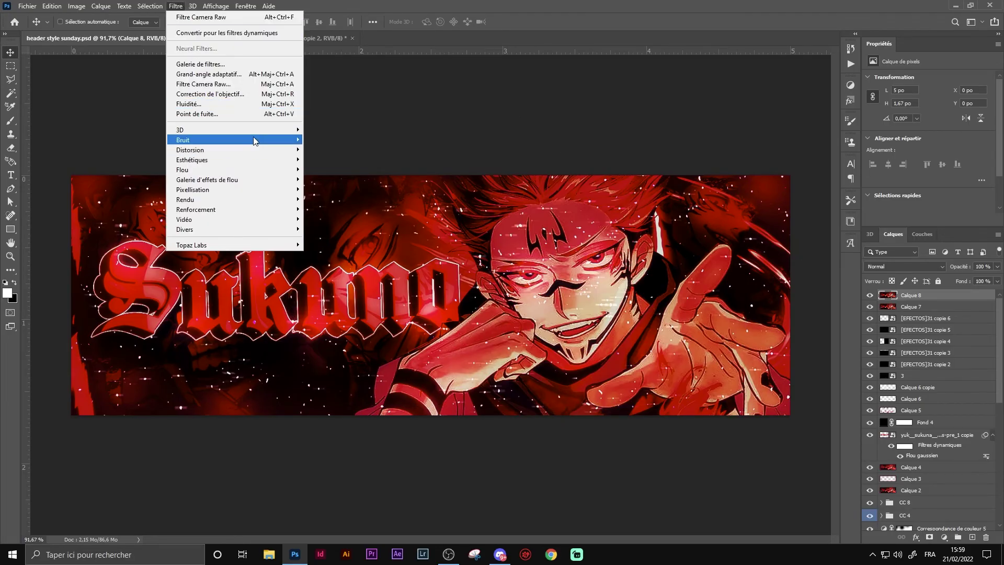
{"action": "left_click", "coordinate": [313, 142]}
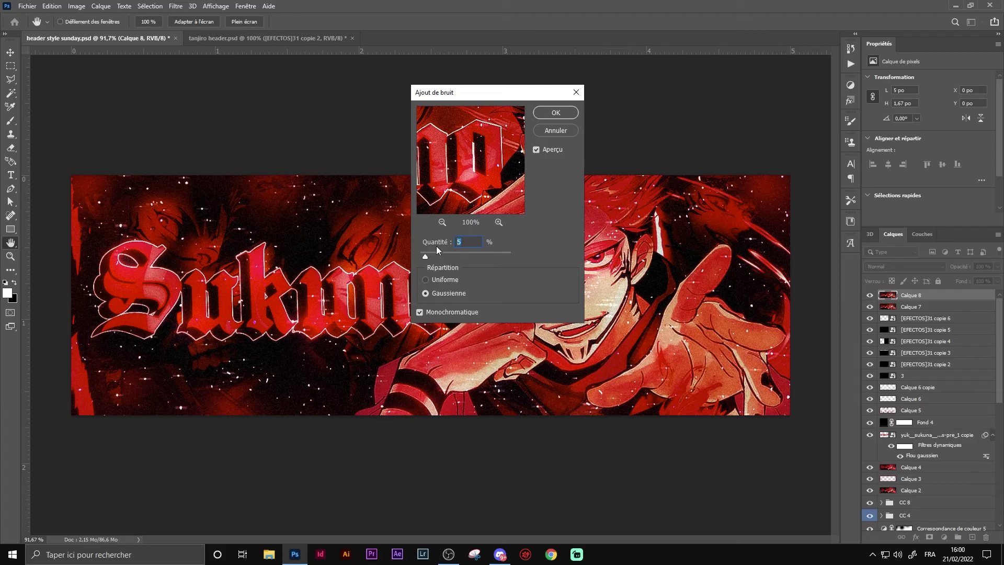
{"action": "left_click", "coordinate": [557, 114]}
- Return to the Move tool and save the header document
{"action": "key", "text": "v"}
{"action": "scroll", "coordinate": [398, 174], "scroll_direction": "up", "scroll_amount": 1}
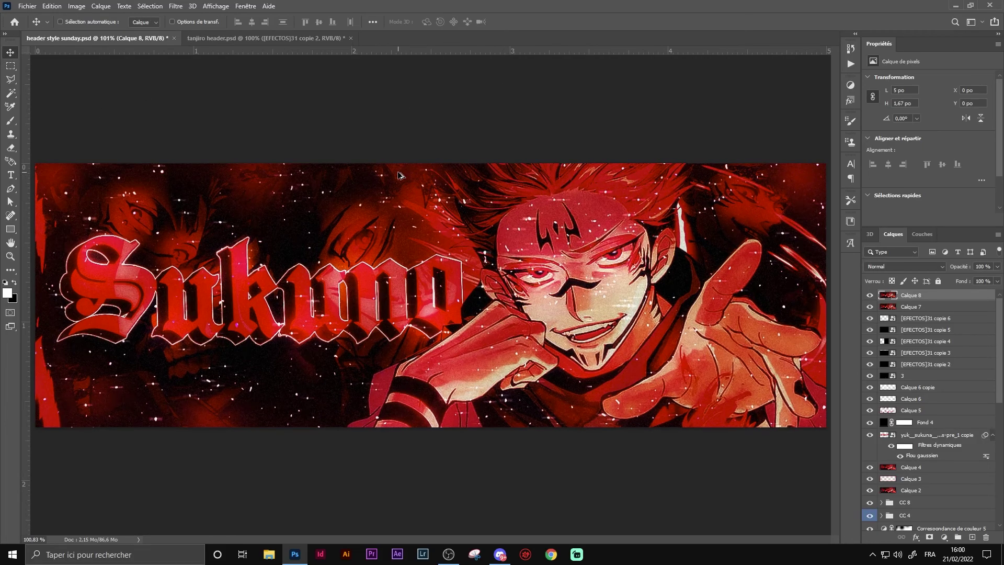
{"action": "scroll", "coordinate": [397, 175], "scroll_direction": "down", "scroll_amount": 1}
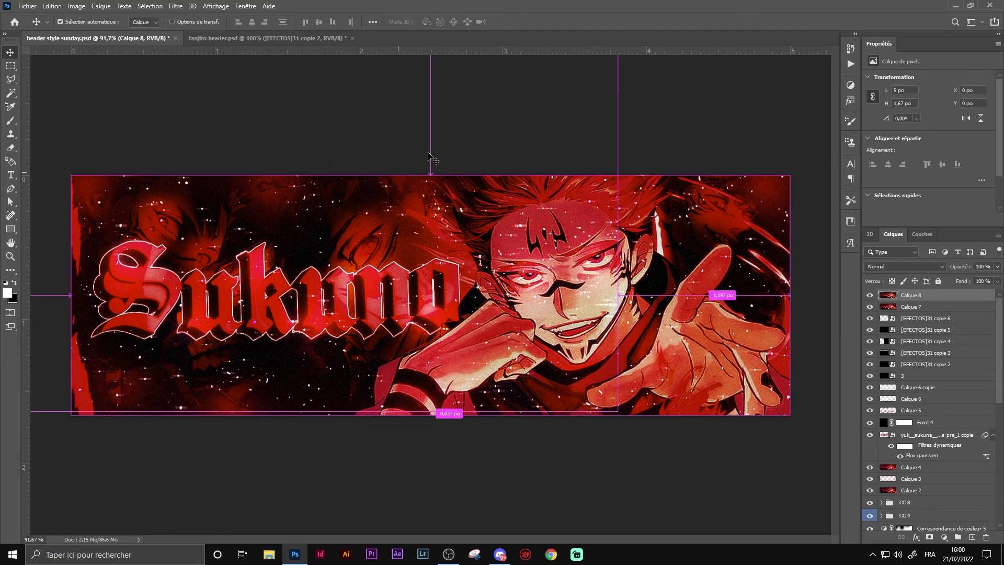
{"action": "key", "text": "ctrl+s"}
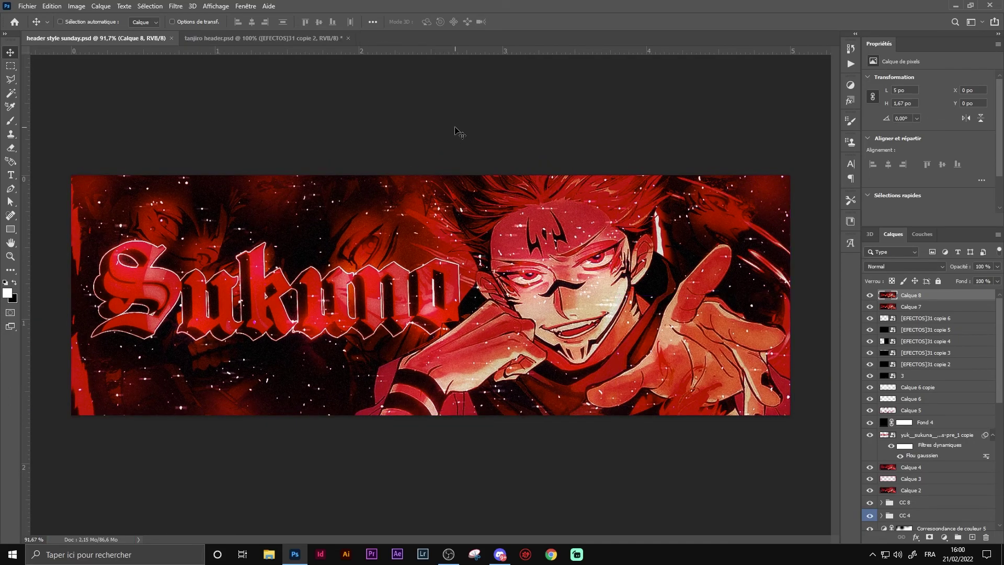